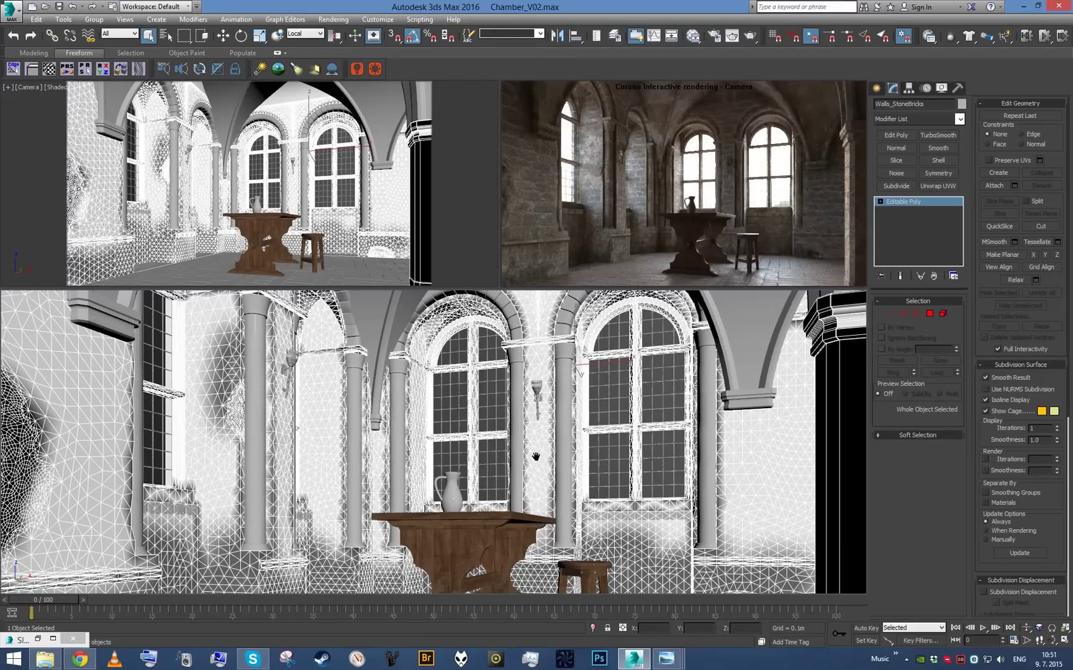
Create a Daylight system, placing its compass beside the chamber building.
alt+middle_drag(537, 463, 506, 413)
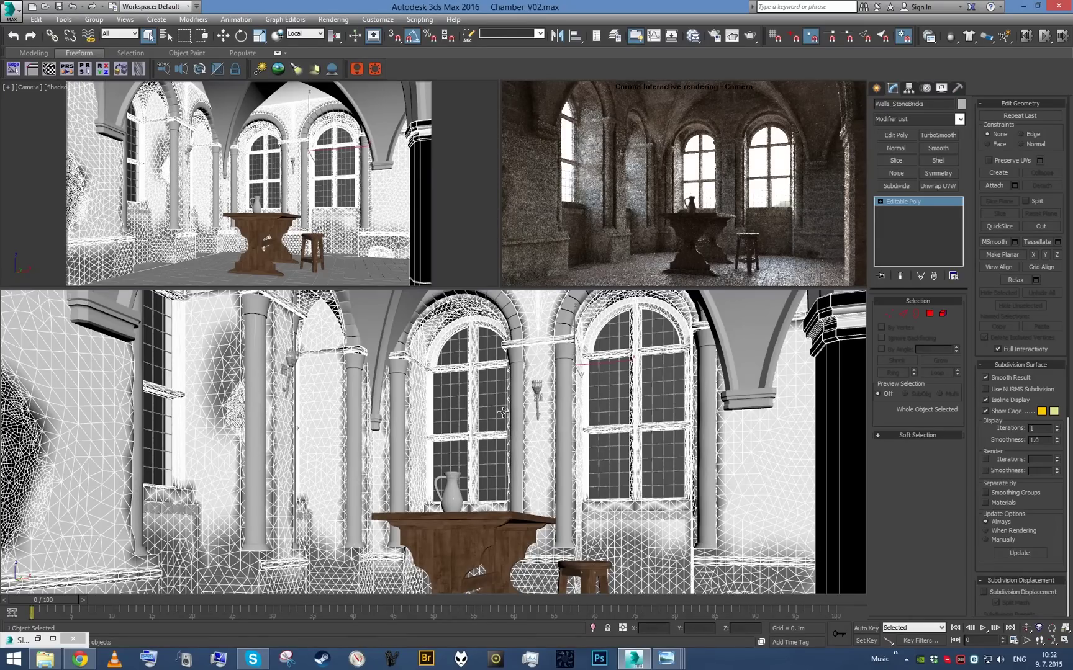
key(alt+q)
alt+middle_drag(484, 394, 562, 427)
scroll(539, 427, down, 5)
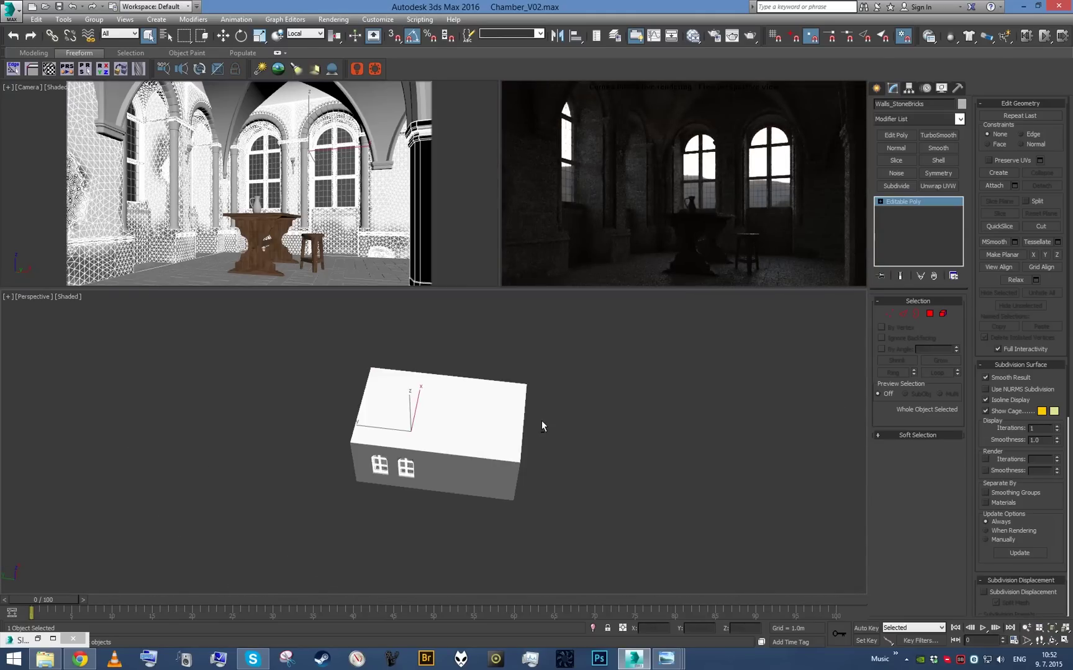
scroll(537, 444, up, 3)
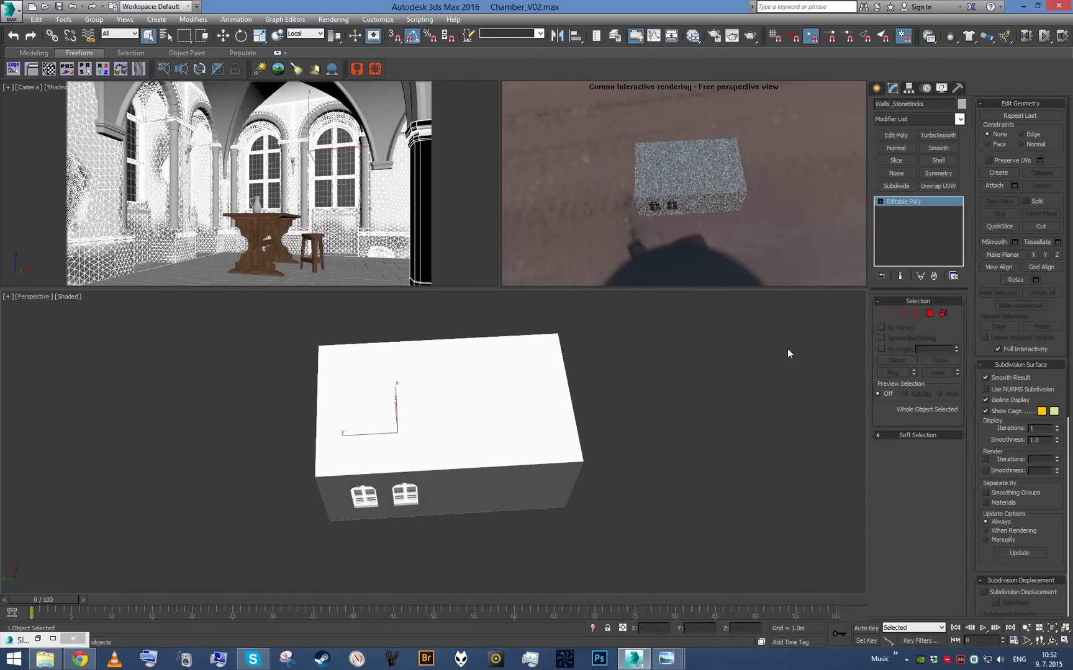
click(876, 88)
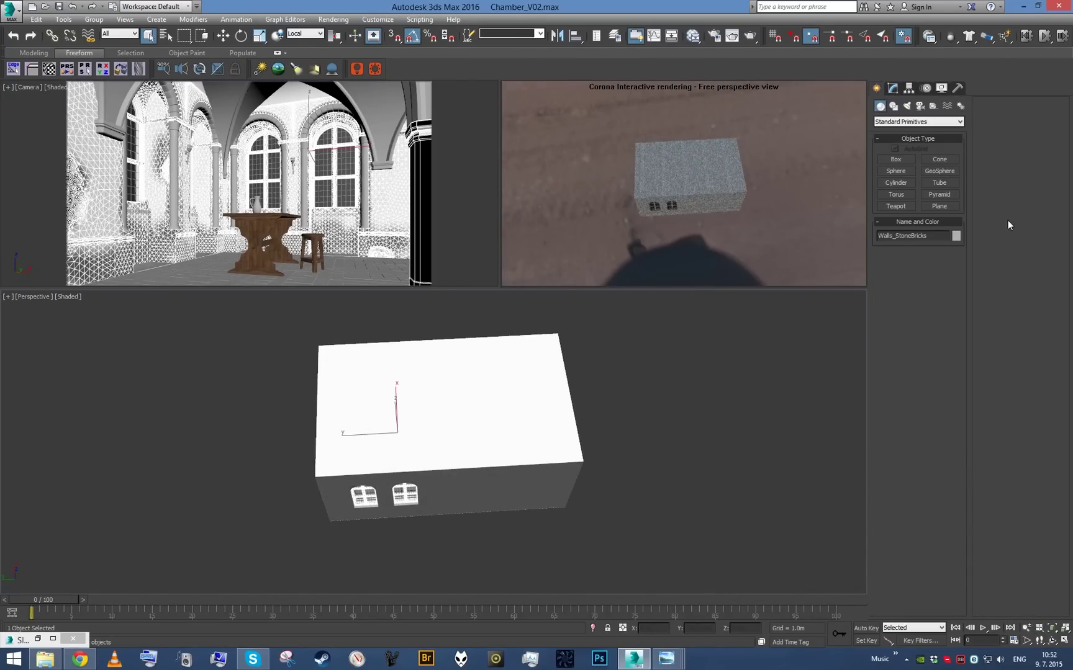
click(960, 107)
click(896, 182)
drag(659, 441, 695, 441)
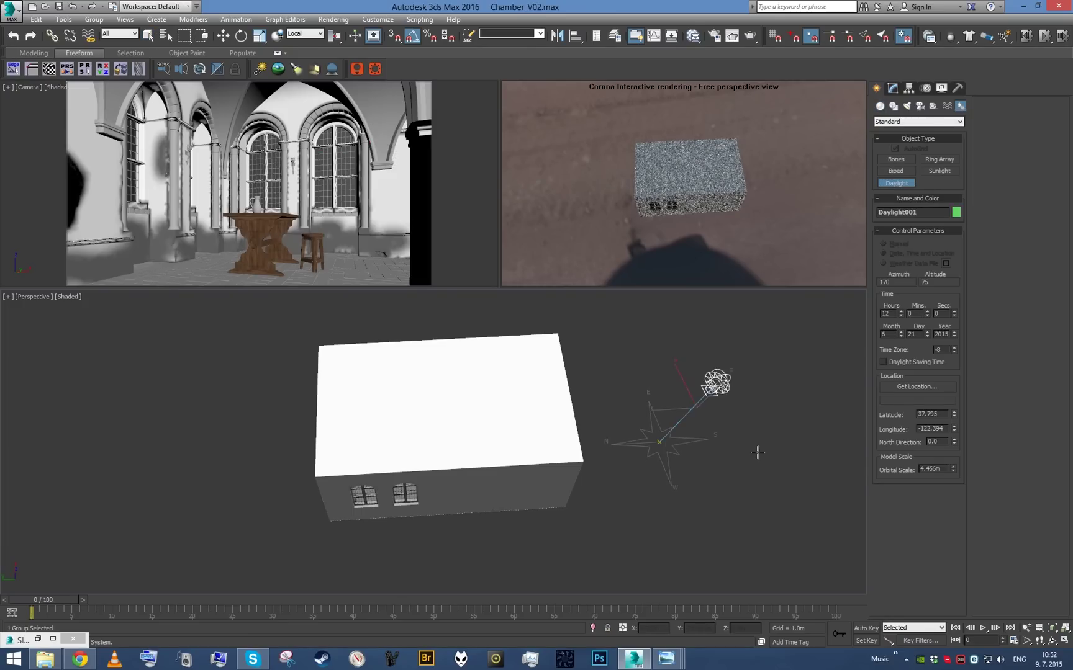
Set the daylight system's sunlight type to CoronaSun.
click(894, 90)
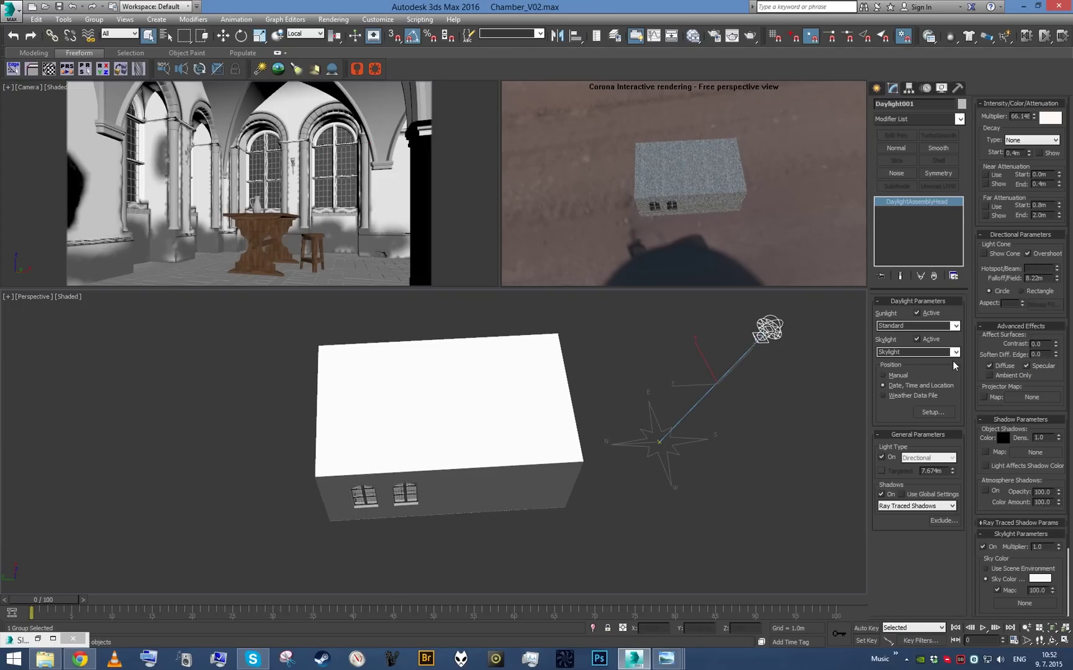
click(955, 352)
click(944, 374)
click(956, 325)
click(927, 344)
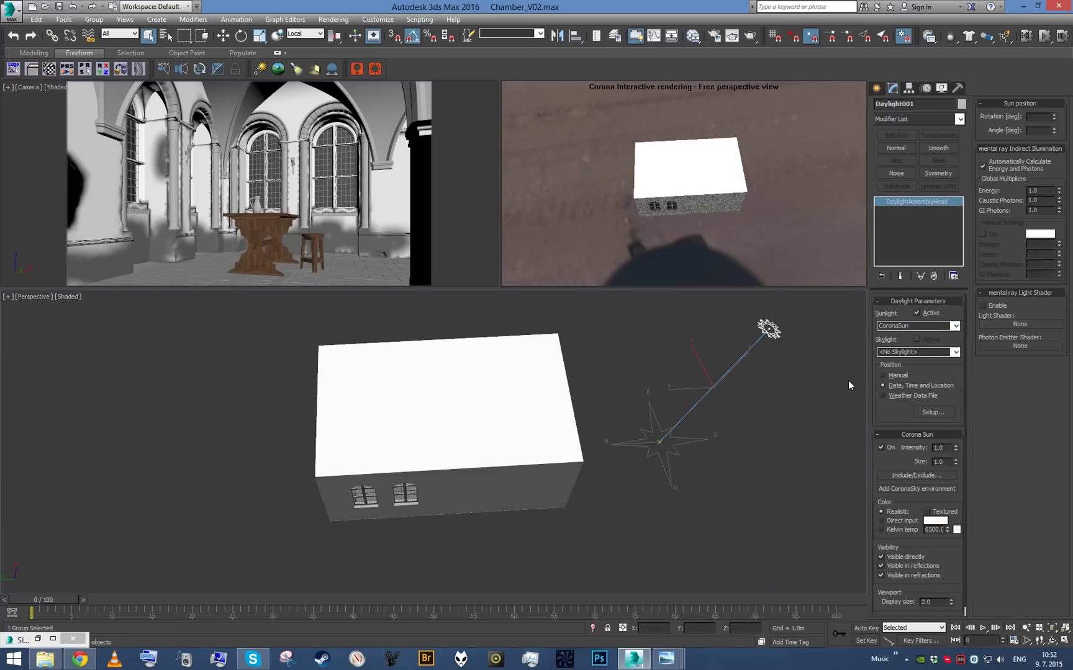
Move the daylight compass to the scene origin by zeroing its position coordinates.
click(683, 461)
key(w)
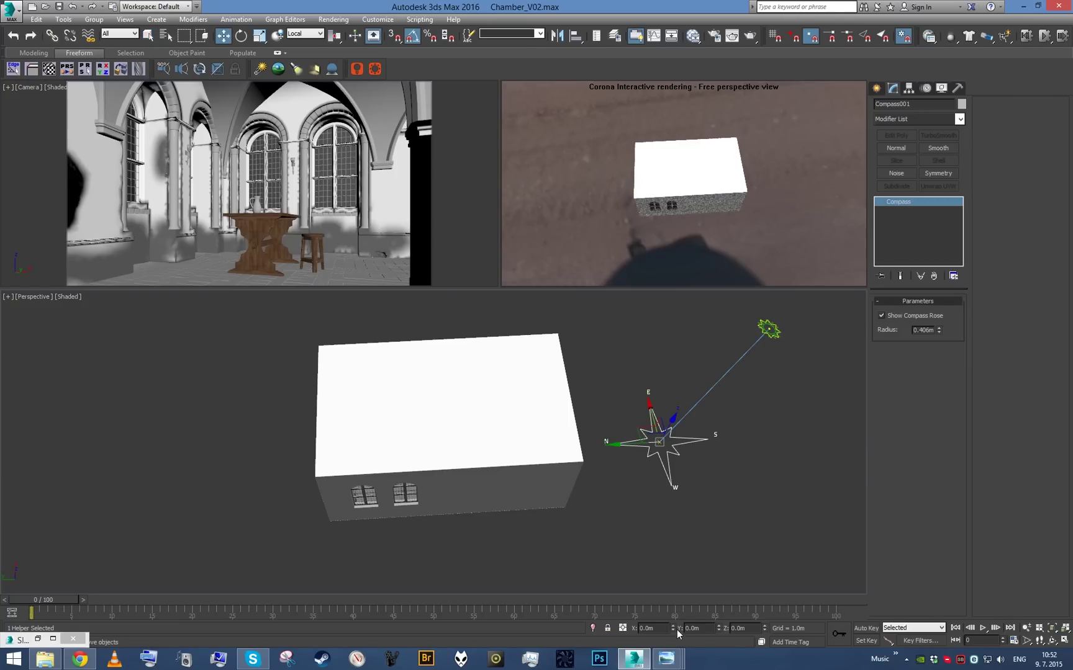
middle_drag(728, 589, 640, 536)
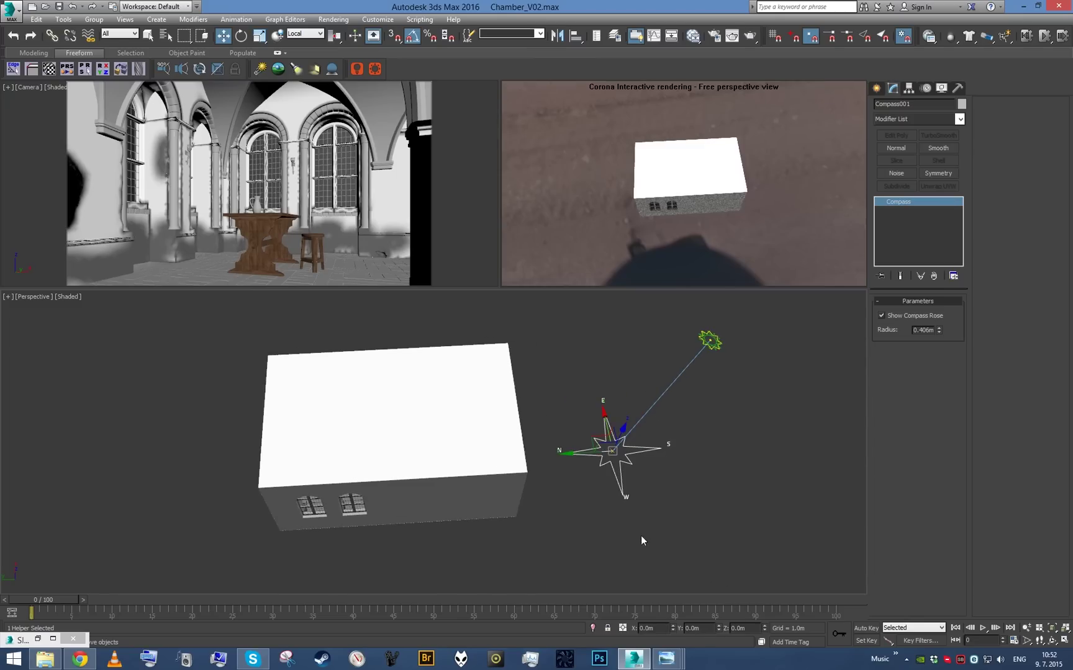
right_click(590, 421)
click(607, 382)
right_click(672, 628)
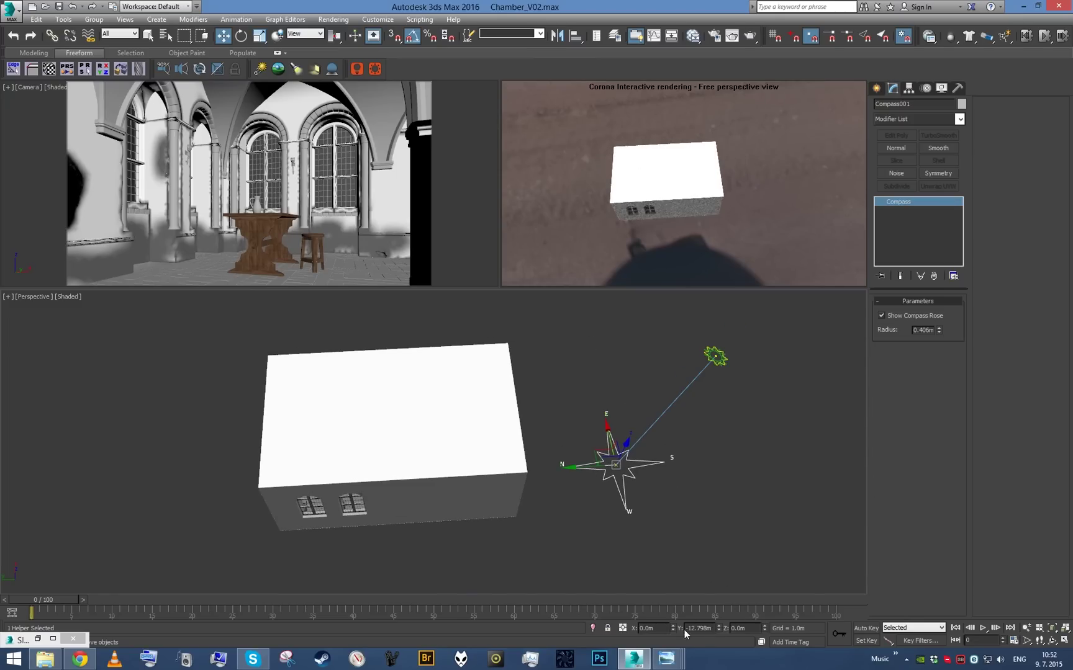
right_click(718, 628)
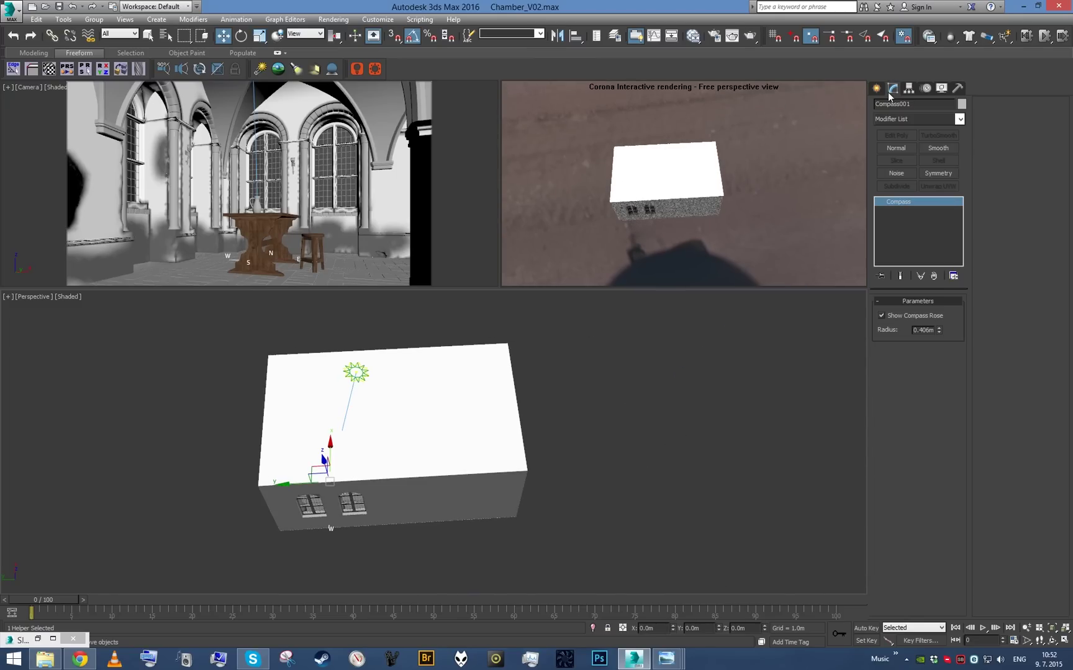
Add a CoronaSky environment, replacing the existing environment map.
key(q)
alt+middle_drag(472, 339, 385, 350)
click(366, 339)
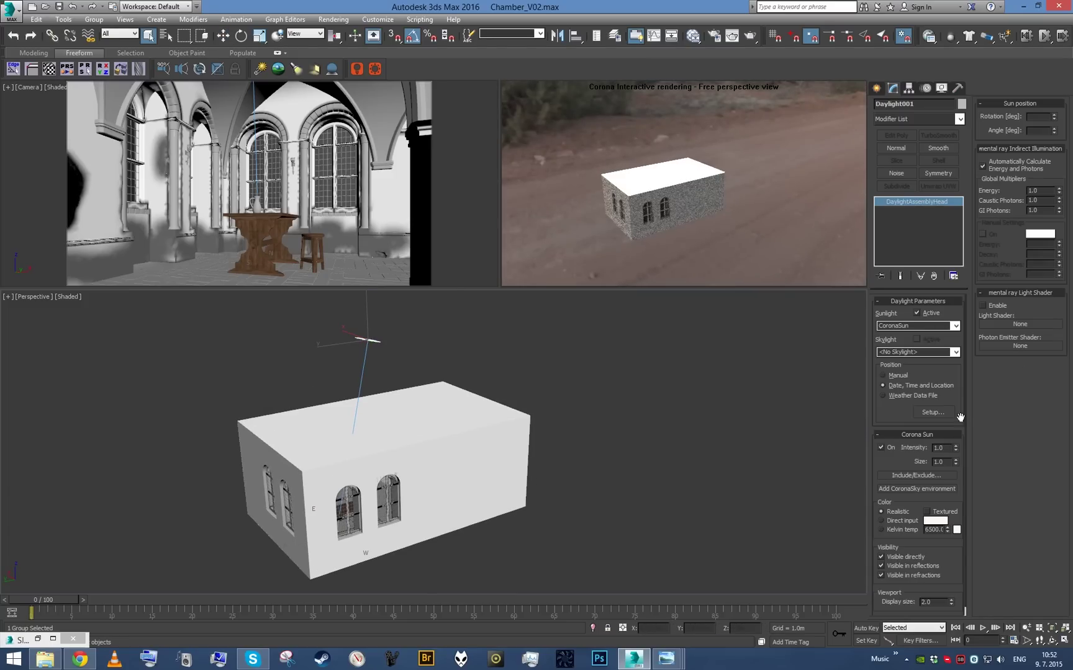
click(925, 489)
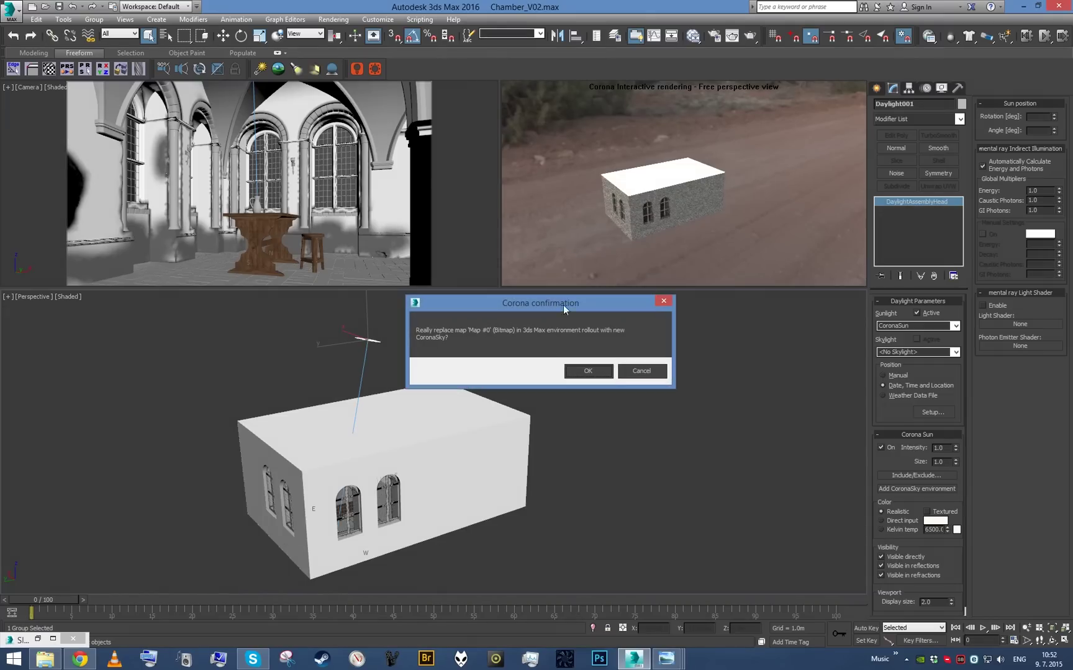
click(587, 372)
Set the Daylight sun's hour to 18 in Setup and switch the lower view to Camera.
alt+middle_drag(578, 376, 616, 367)
click(931, 412)
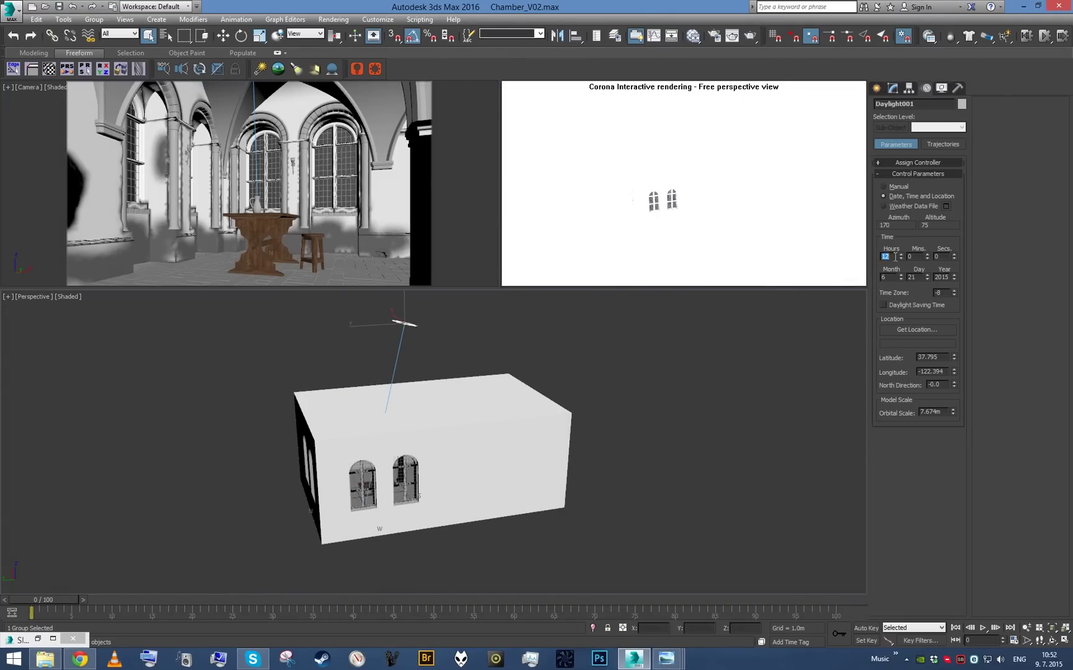
key(Return)
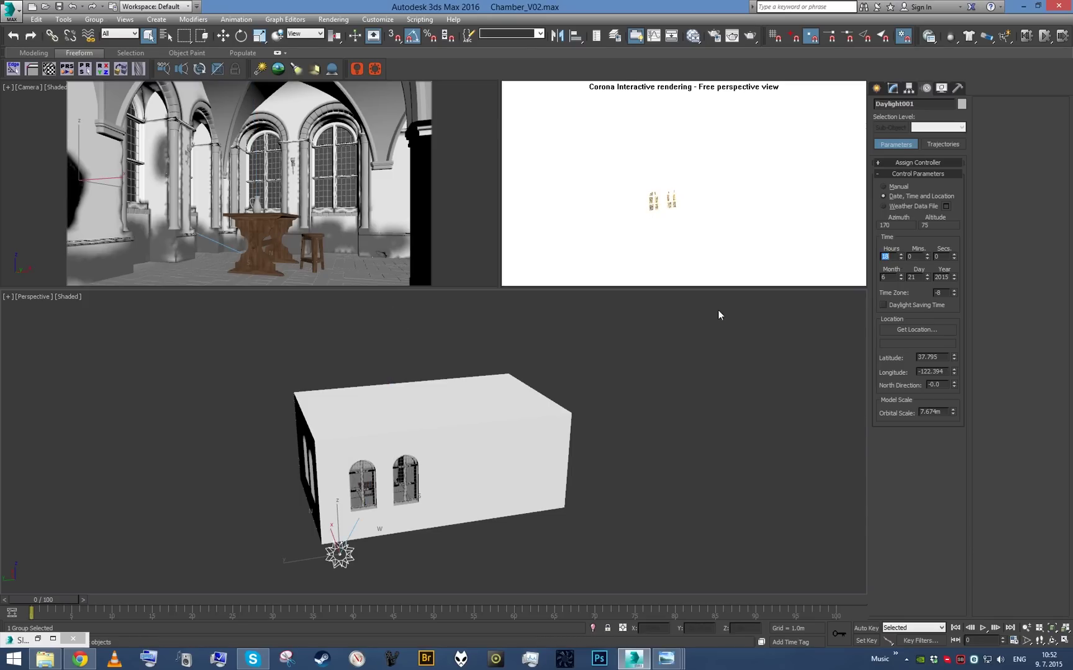
key(c)
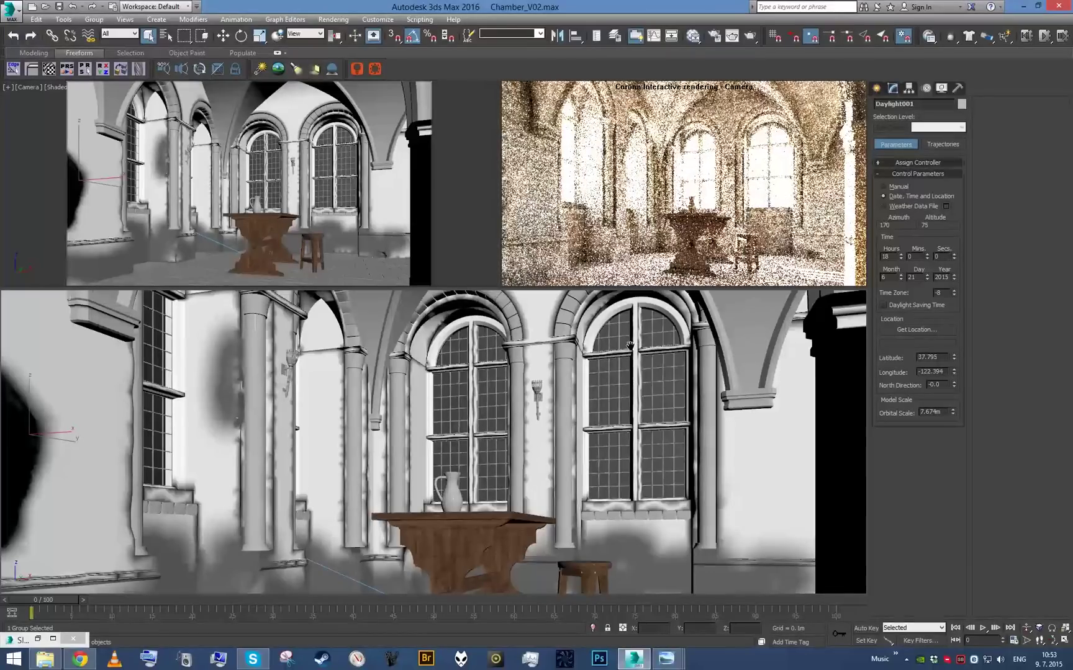
Select the Camera and delete its CoronaCameraMod modifier.
key(h)
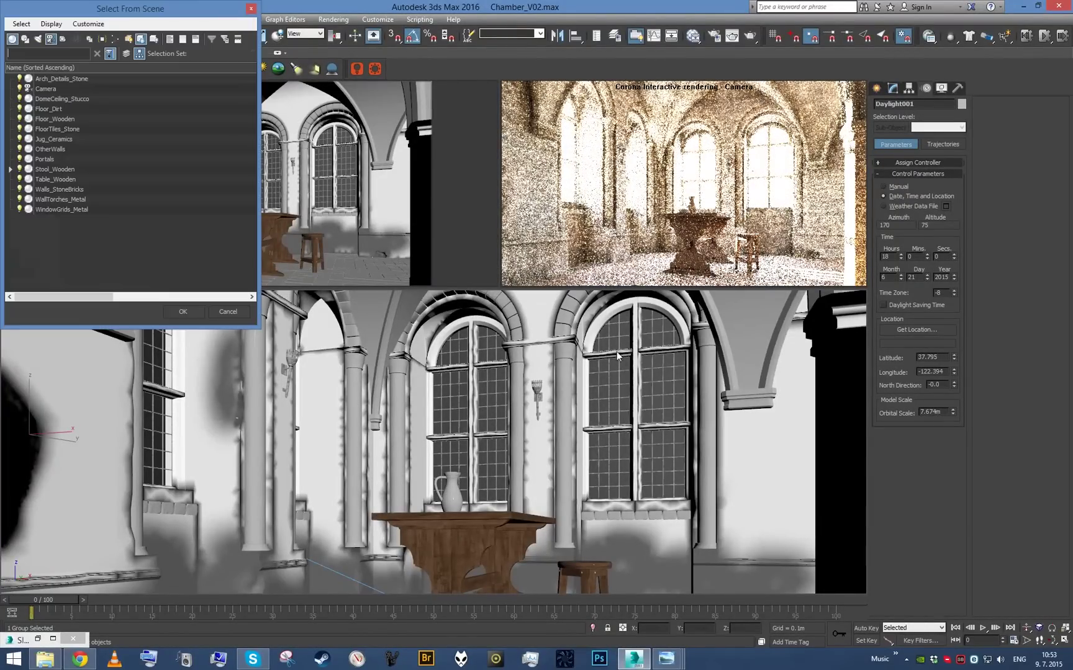
double_click(62, 90)
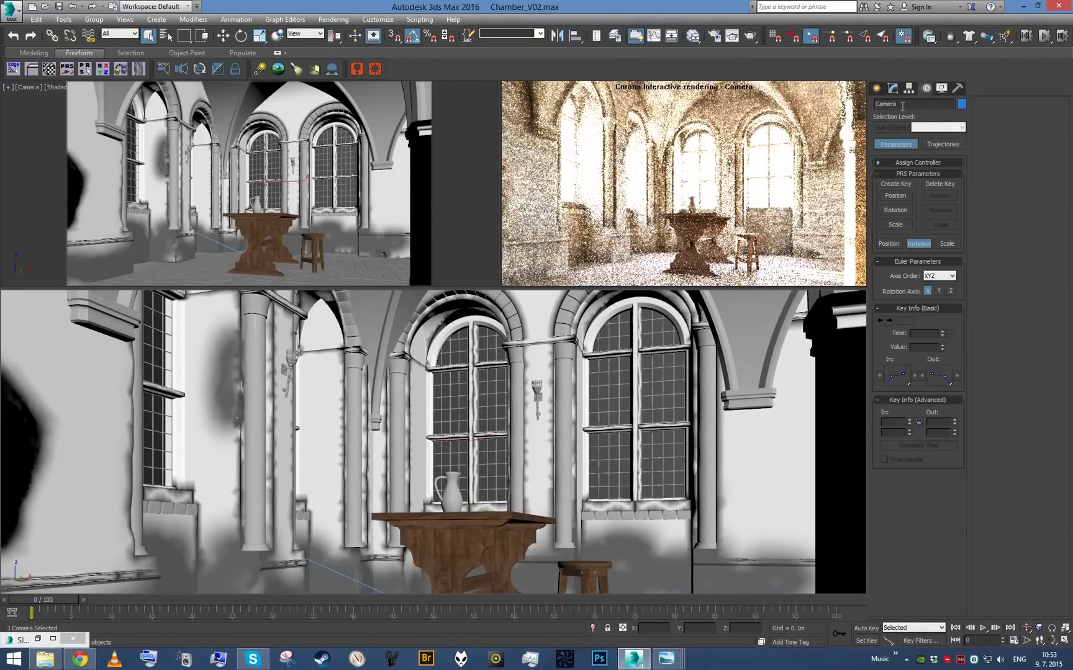
click(892, 88)
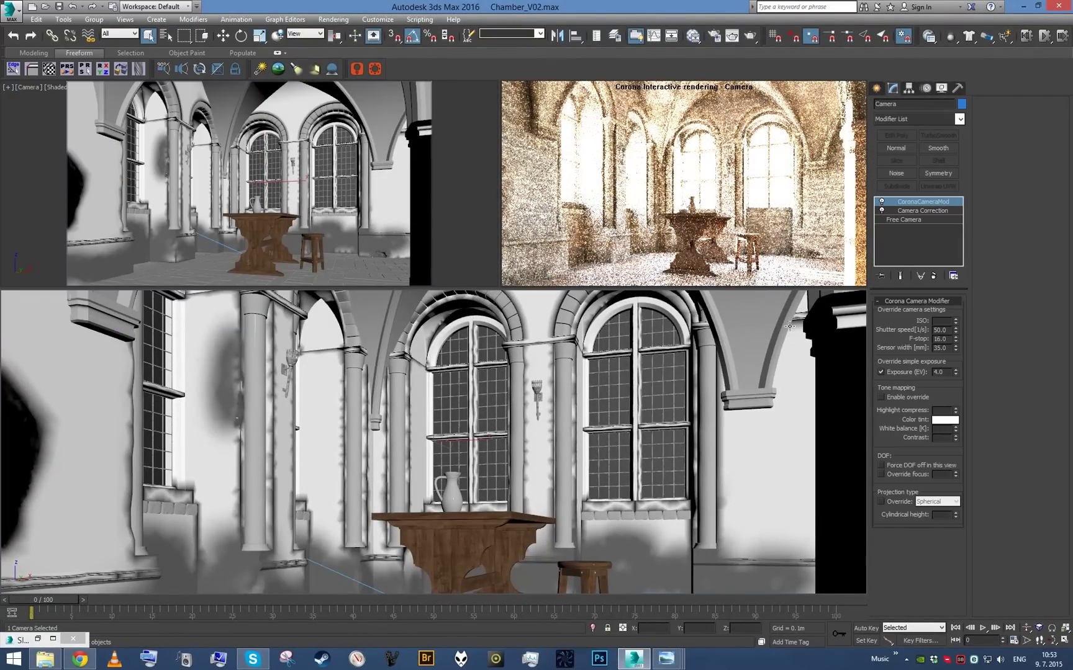
right_click(919, 202)
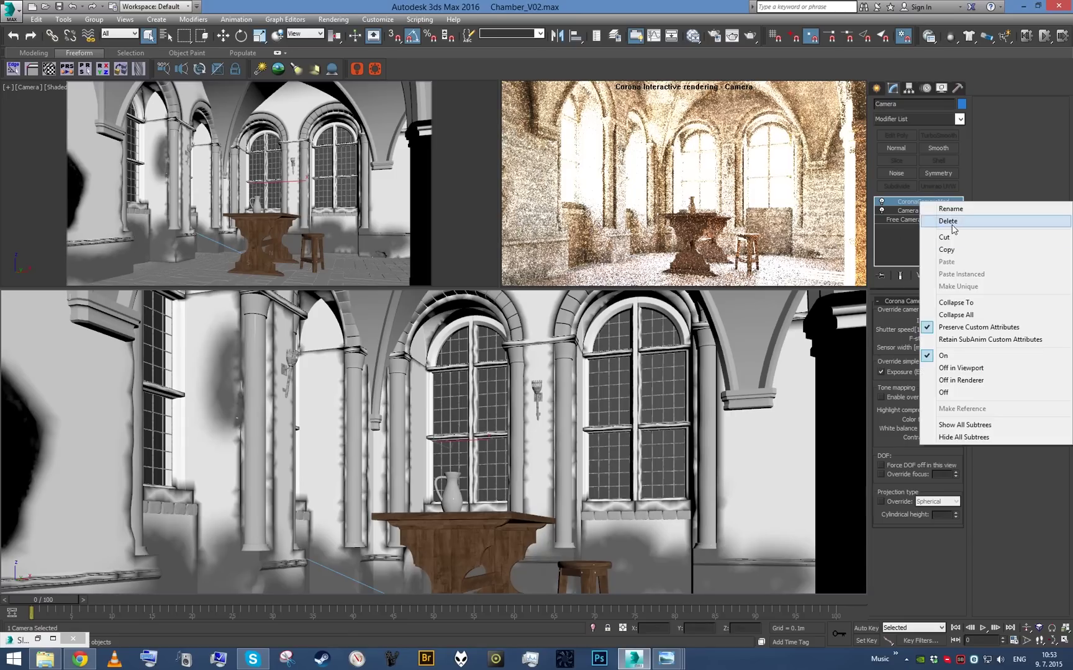
click(937, 222)
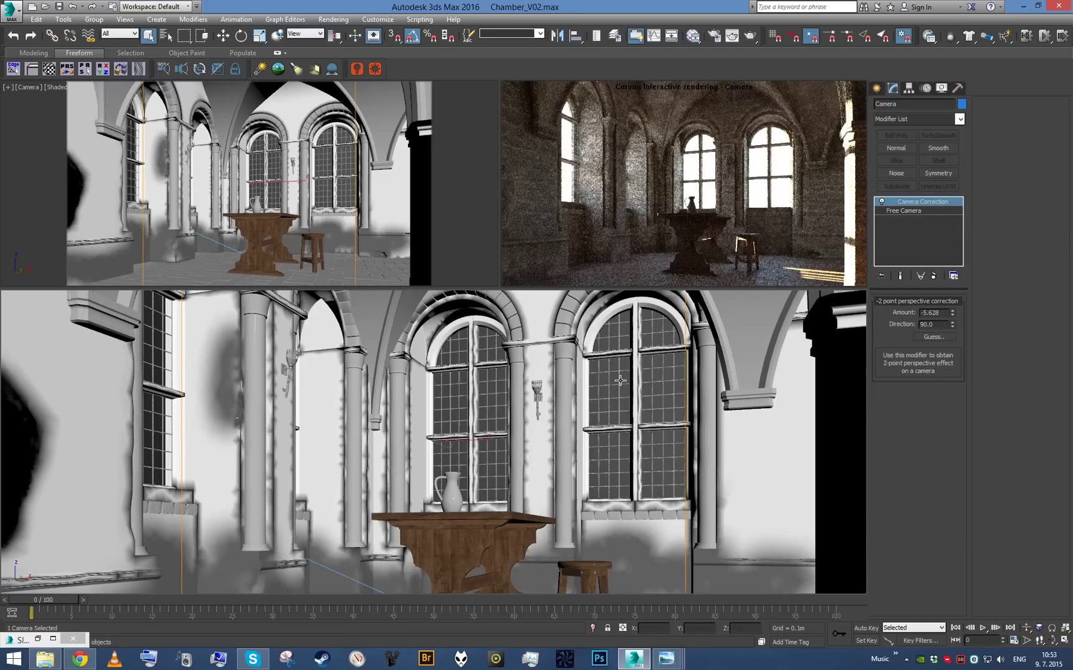
Reselect the daylight sun from the top view and return to the camera view.
key(t)
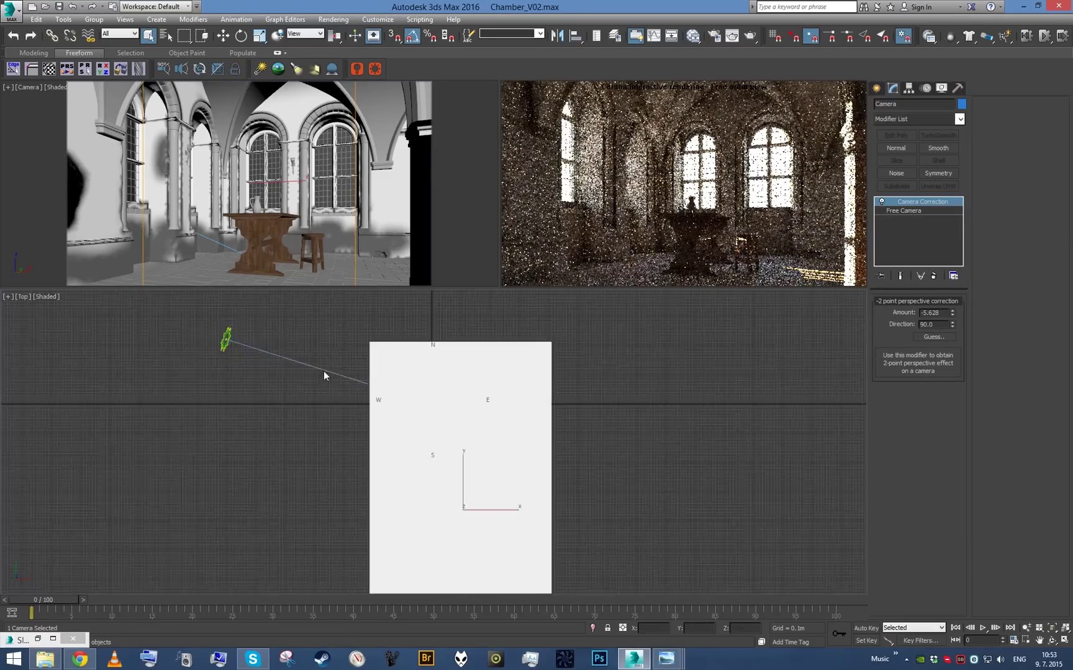
click(529, 463)
key(c)
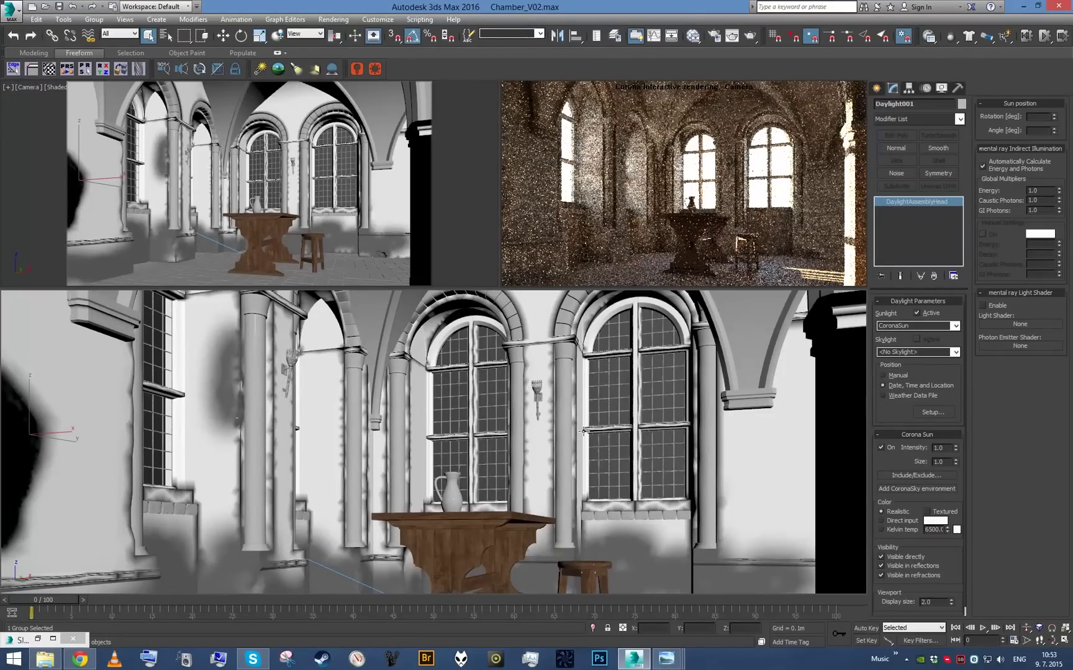
In Render Setup's Performance tab, enter 10 for Max Sample Intensity.
key(F10)
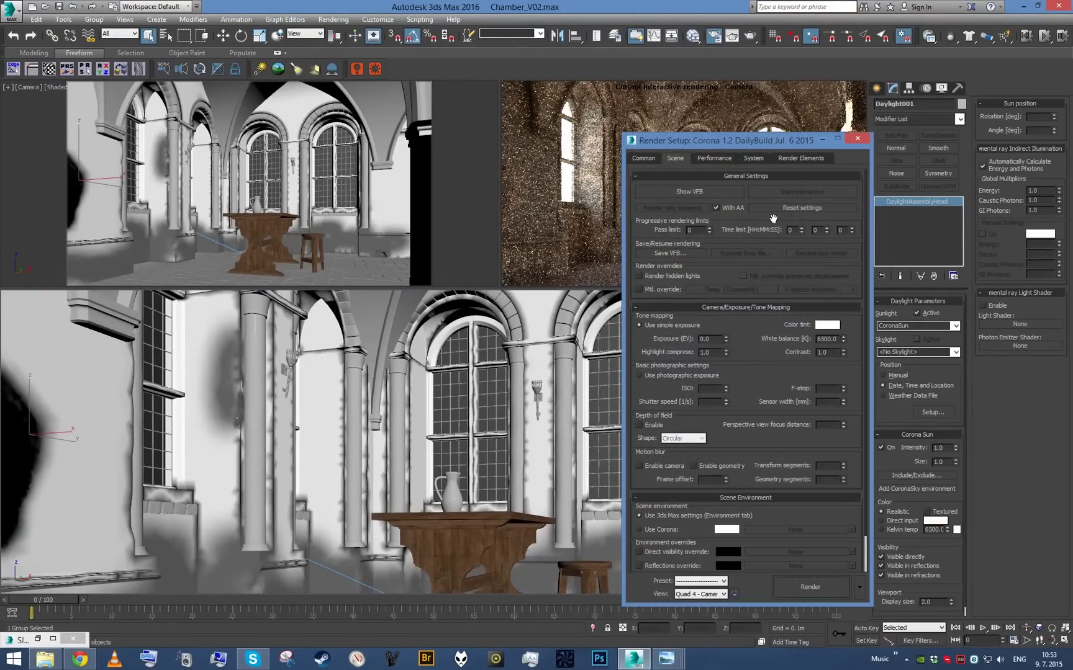
drag(729, 142, 259, 145)
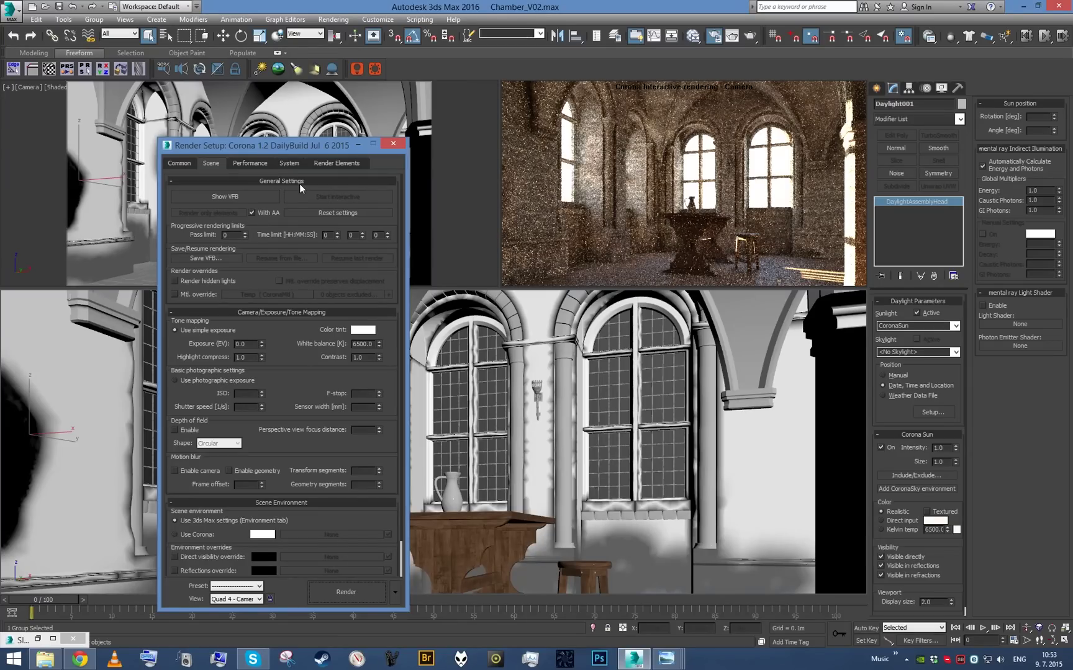
click(250, 162)
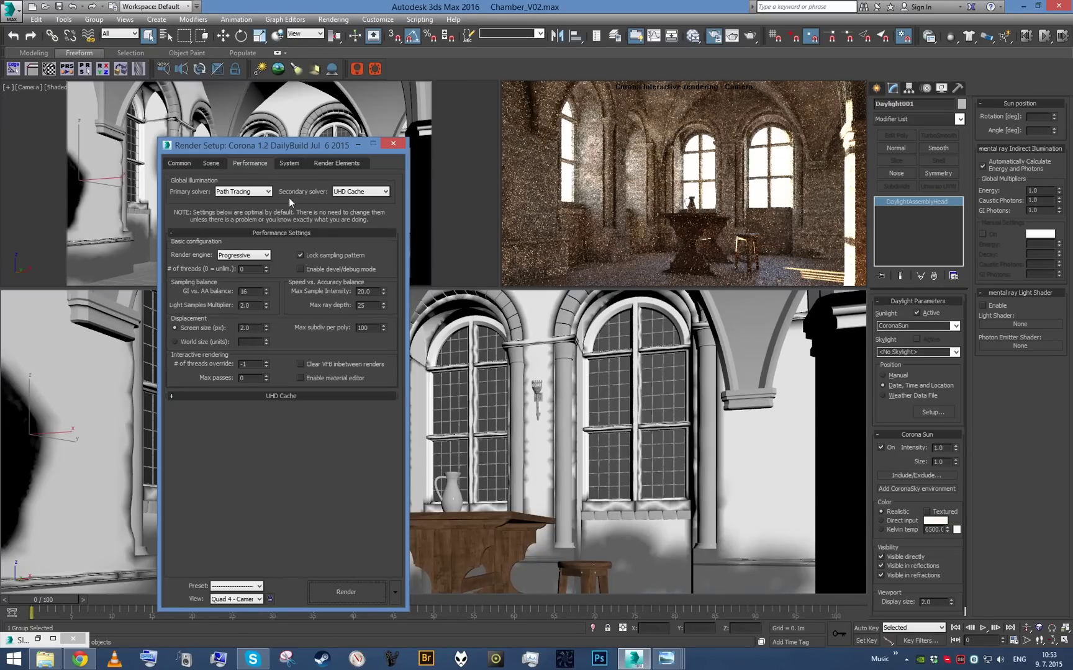
click(229, 290)
text(10)
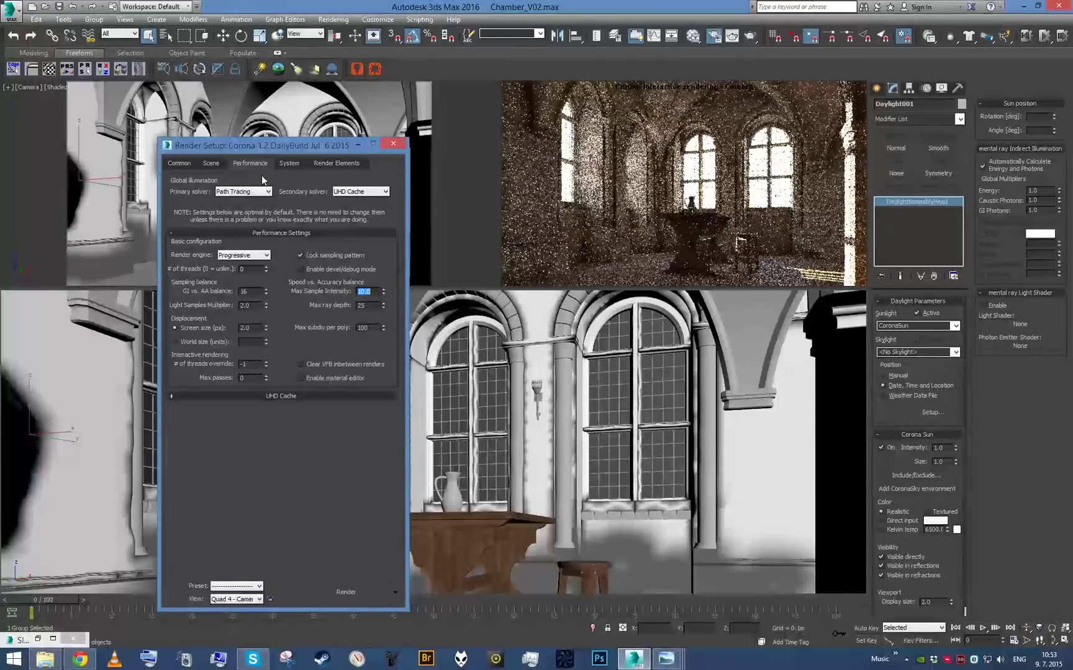
Close Render Setup and set the Daylight North Direction to 37.0.
click(393, 143)
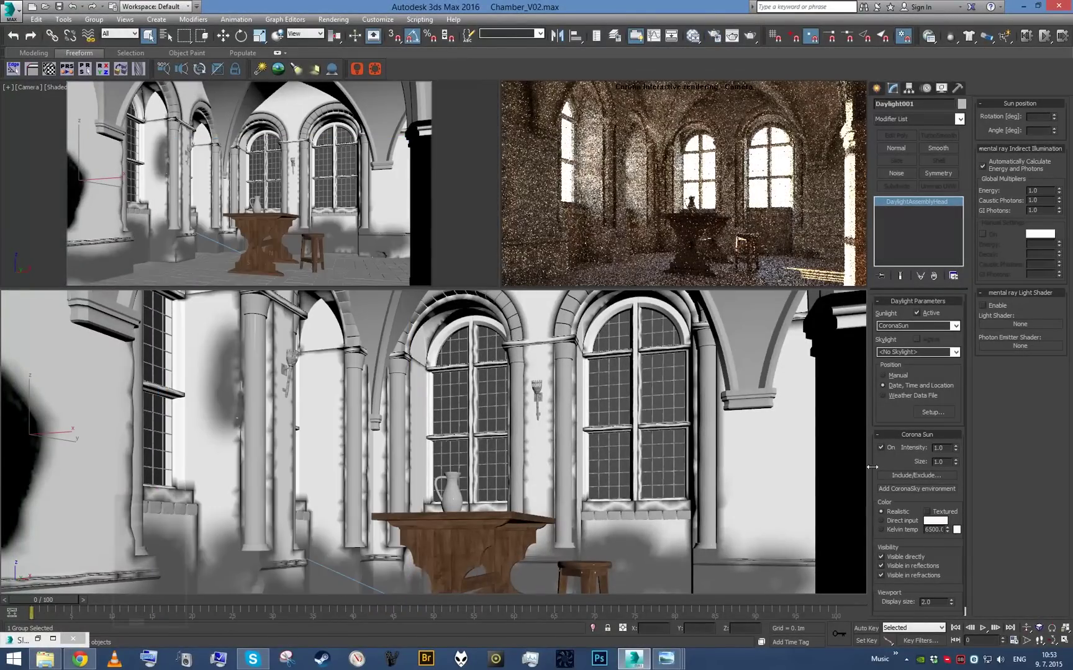
click(932, 412)
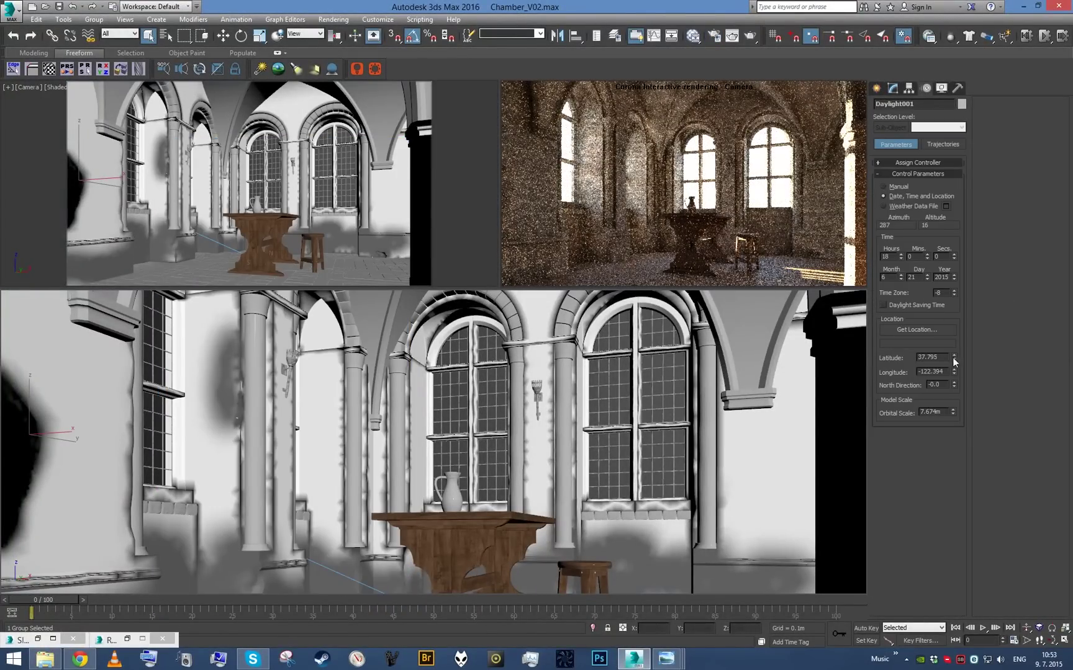
drag(955, 386, 957, 403)
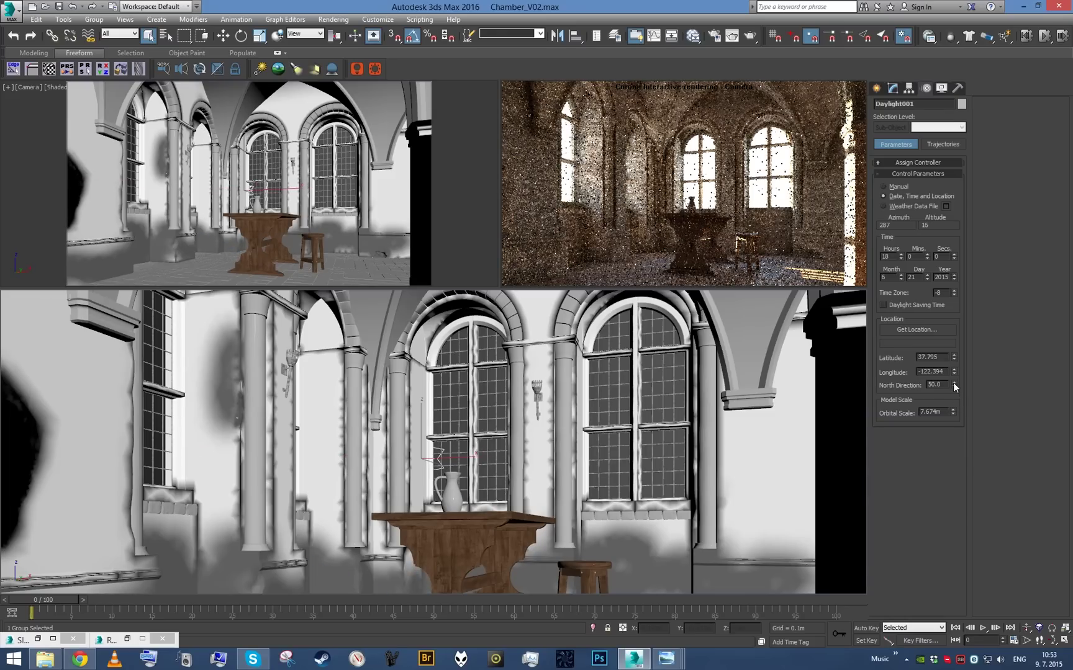
drag(953, 385, 955, 393)
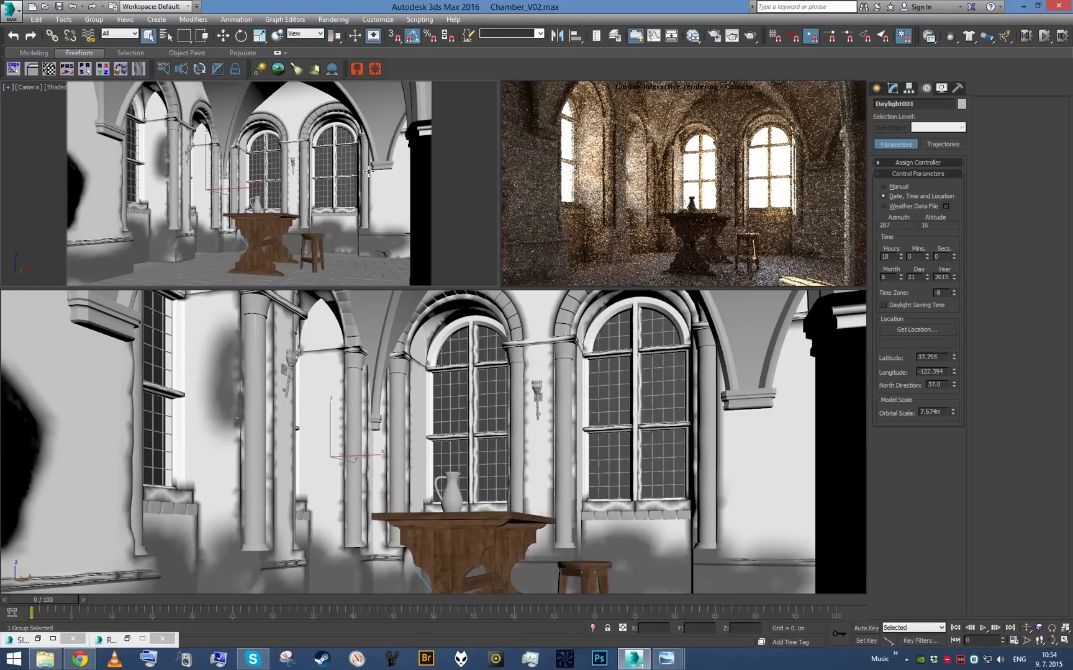
View the daylight compass in perspective and close the render window and settings.
key(p)
key(z)
alt+middle_drag(398, 165, 375, 173)
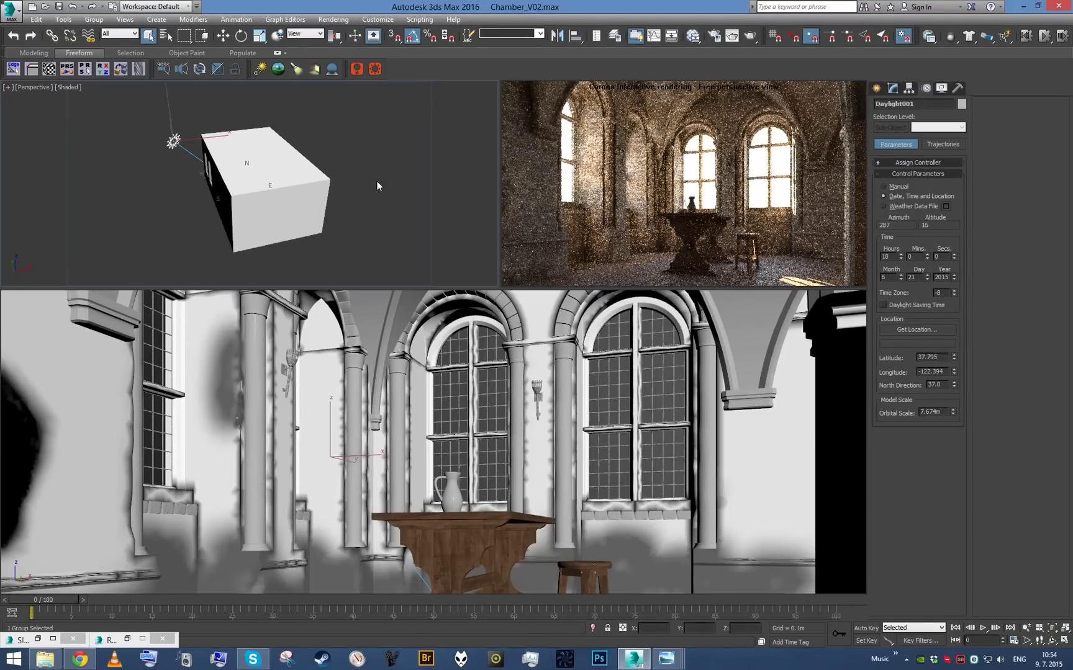
click(374, 172)
click(162, 639)
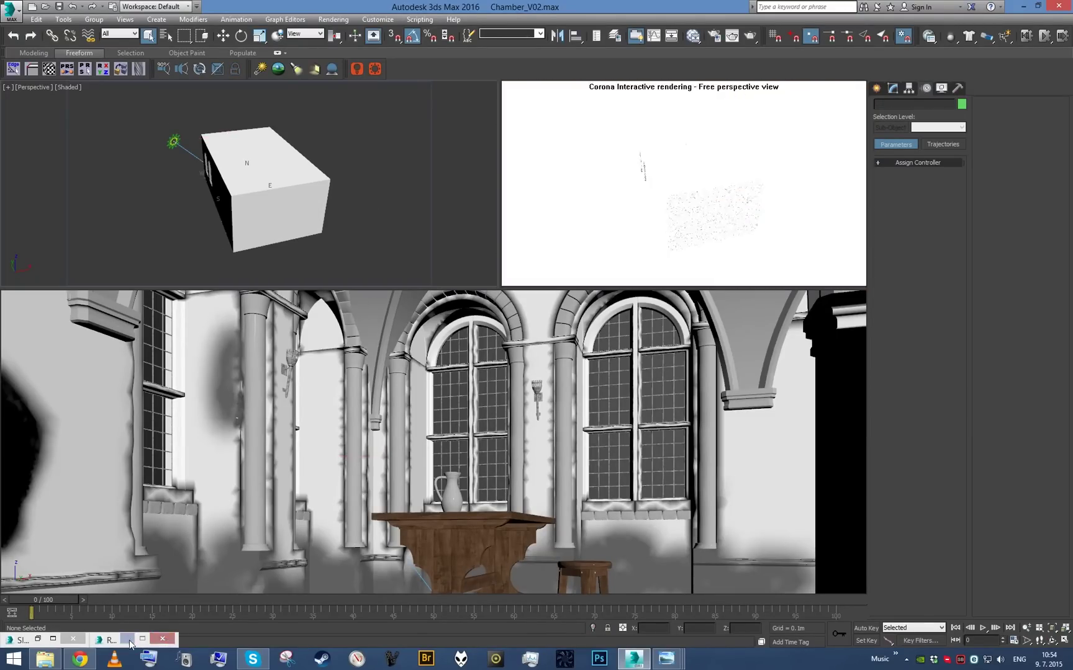
key(F10)
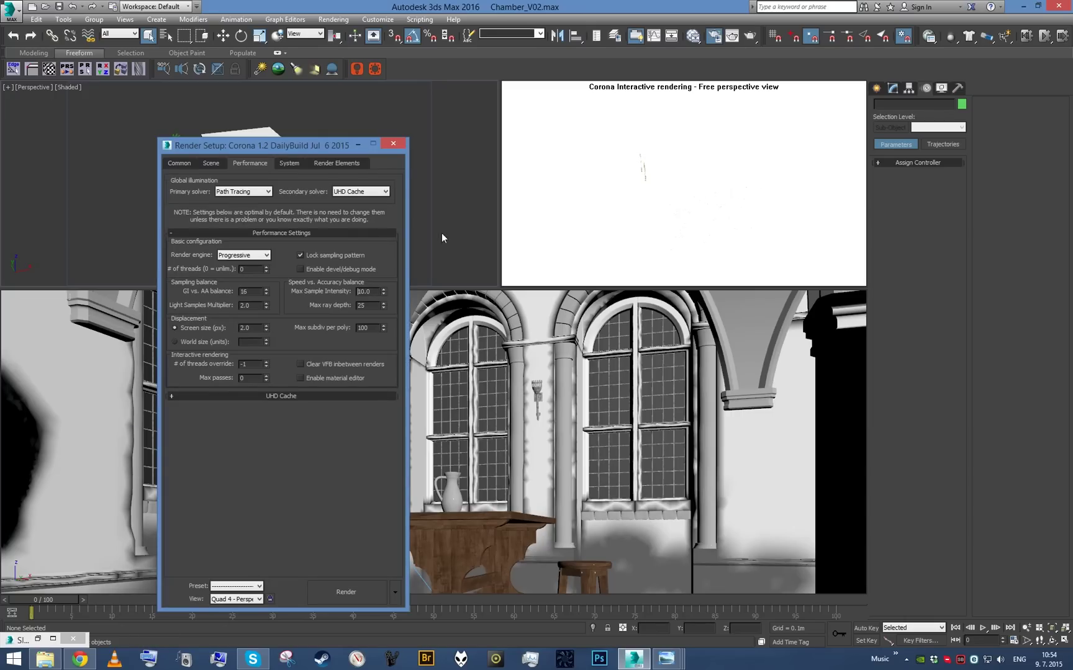
click(399, 145)
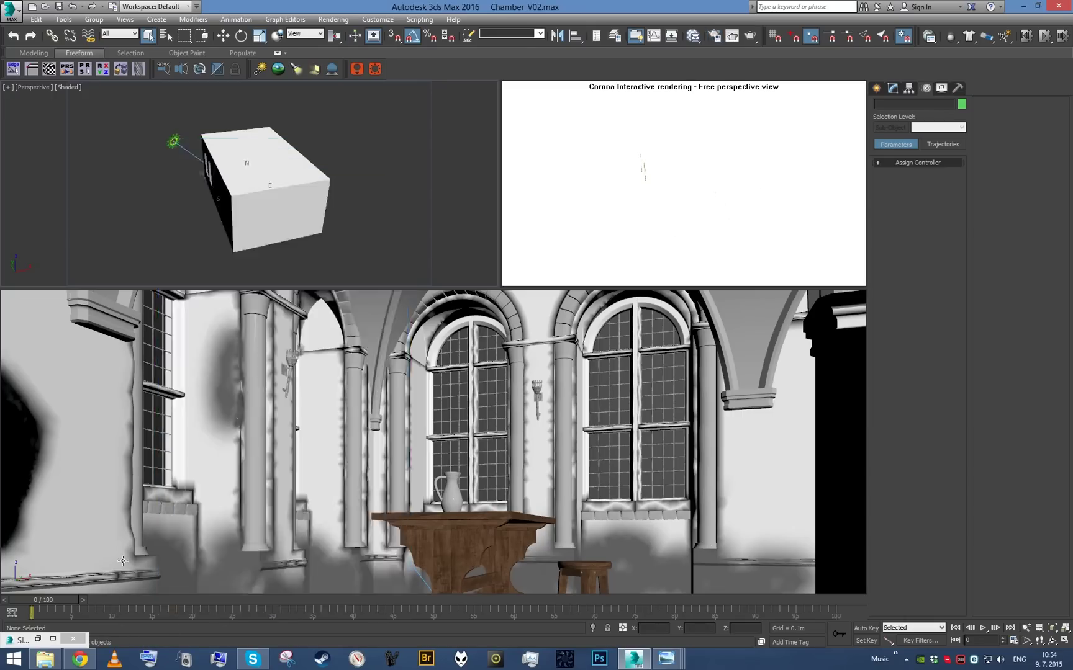
Draw Box001 over the chamber in Top view with AutoGrid off.
key(t)
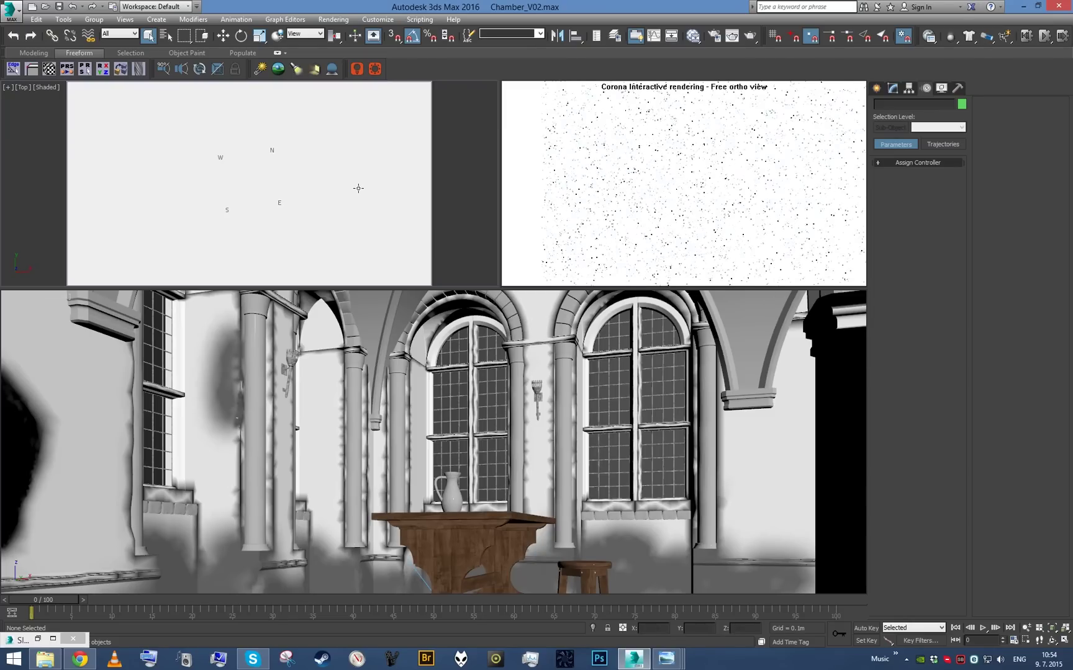
key(b)
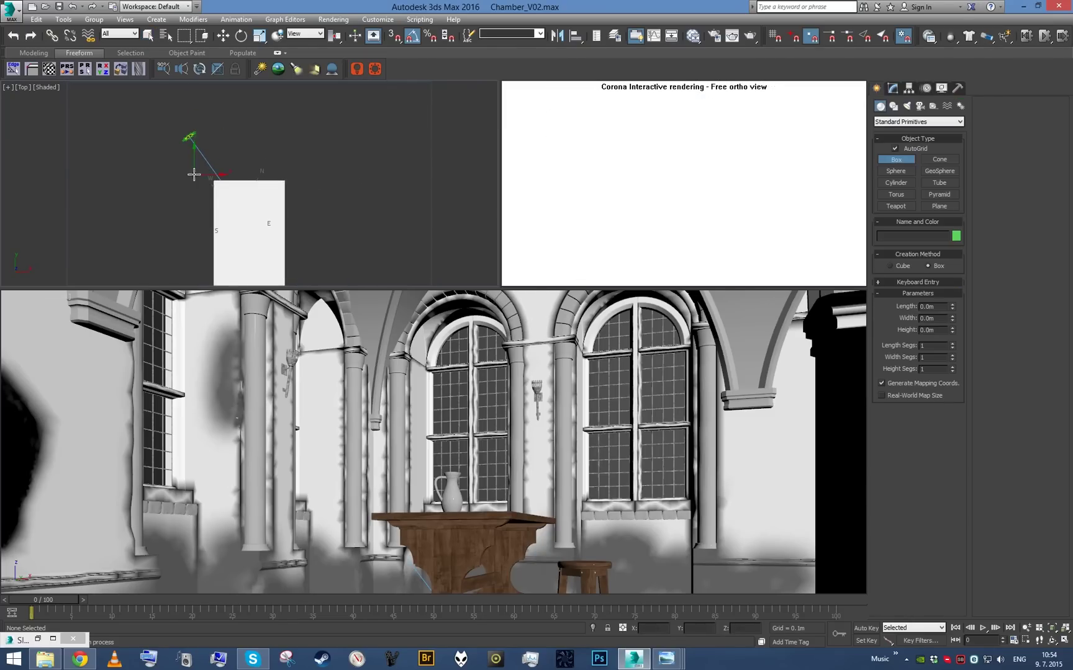
click(894, 148)
drag(208, 177, 296, 250)
click(294, 214)
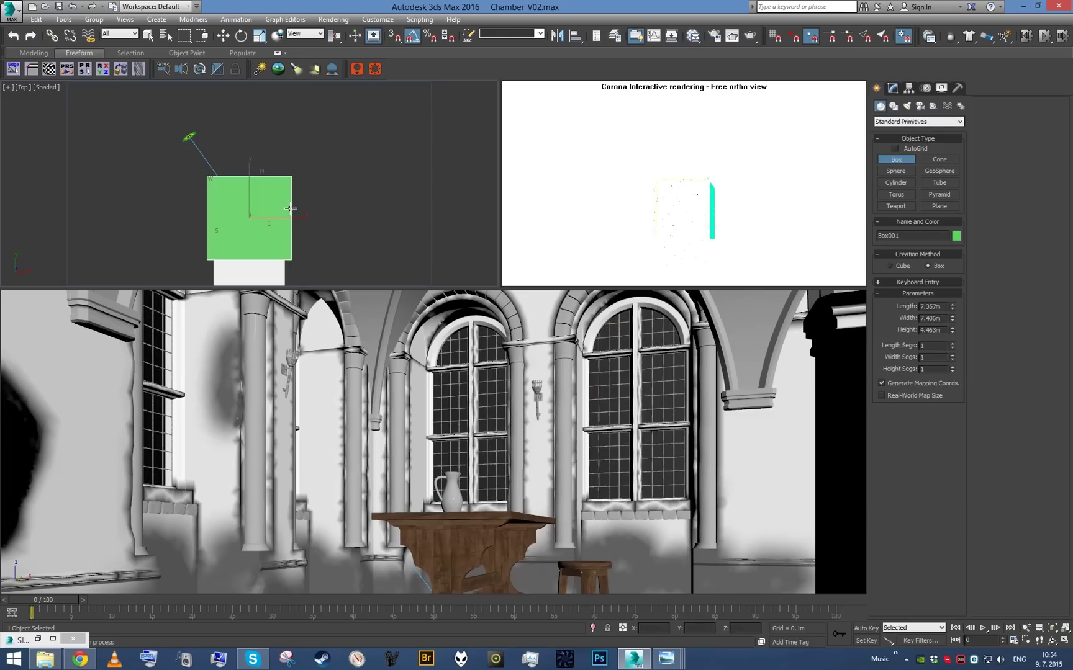
right_click(294, 212)
key(F3)
key(z)
Move Box001 to centre it over the chamber using Top and Front views.
key(w)
drag(218, 156, 224, 147)
key(f)
key(z)
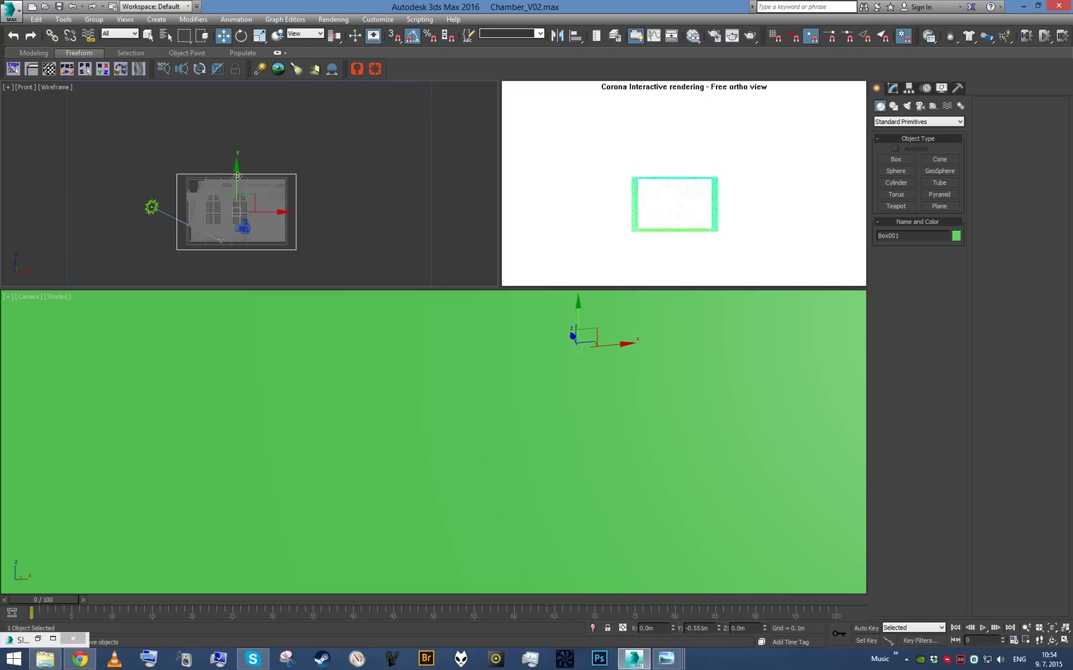
key(t)
key(z)
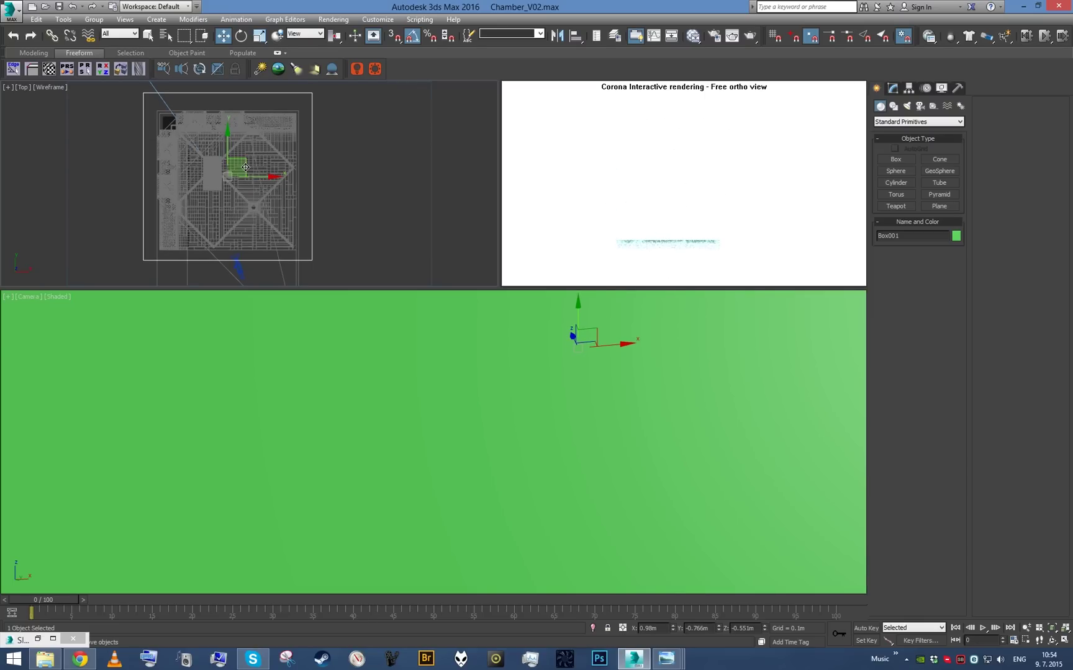
mouse_move(246, 168)
mouse_down()
mouse_move(239, 185)
mouse_move(250, 156)
mouse_up()
Scale Box001 to enclose the chamber and return the view to Camera.
key(r)
key(w)
key(f)
key(z)
key(r)
key(w)
key(c)
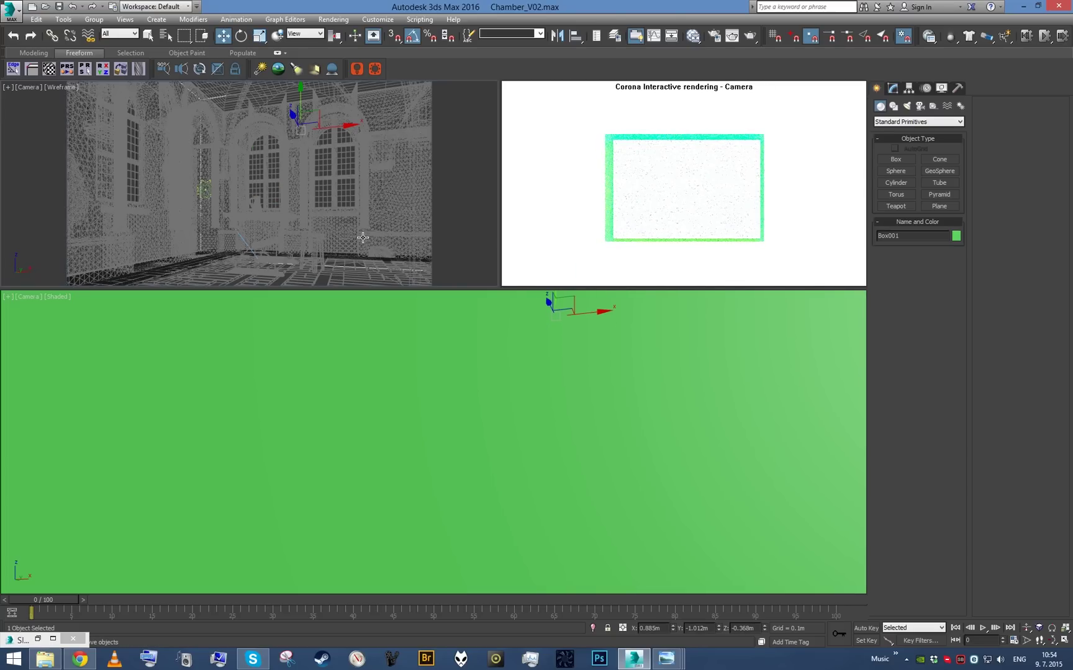
In the Slate Material Editor, search 'CoronaV' and drag a CoronaVolumeMtl node into View1.
key(m)
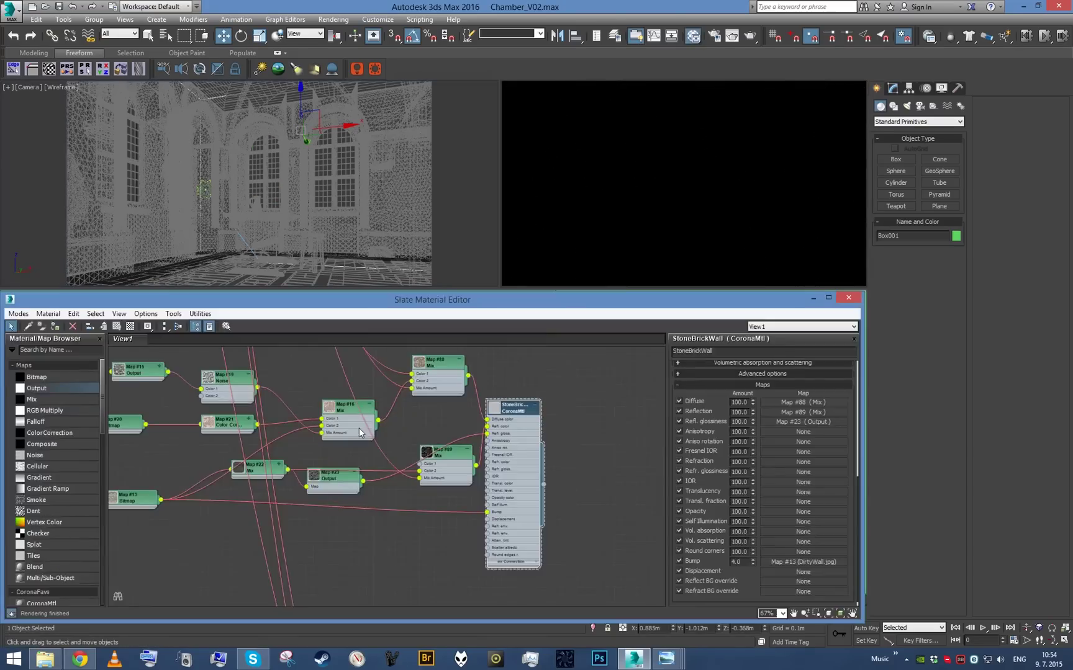
scroll(298, 491, down, 3)
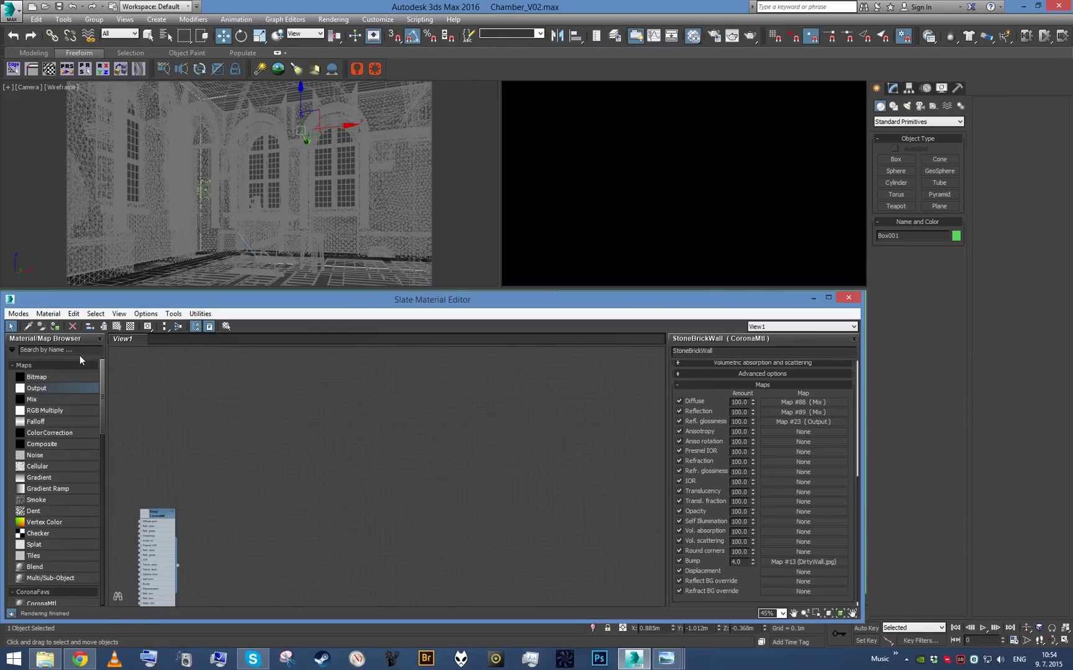
click(75, 352)
text(CoronaV)
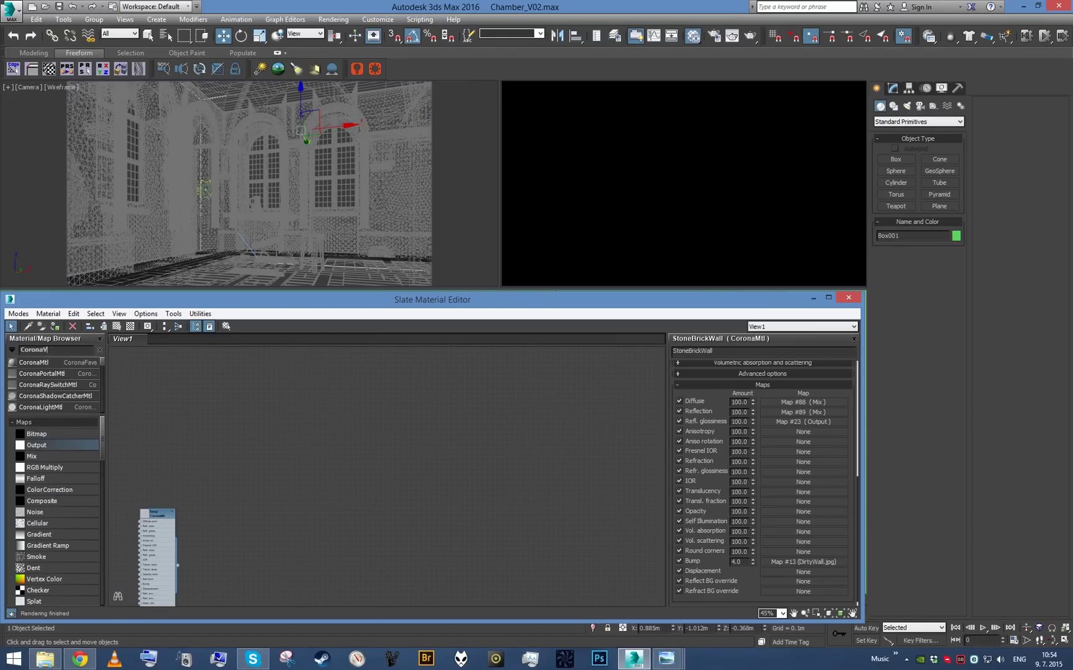
drag(468, 396, 478, 409)
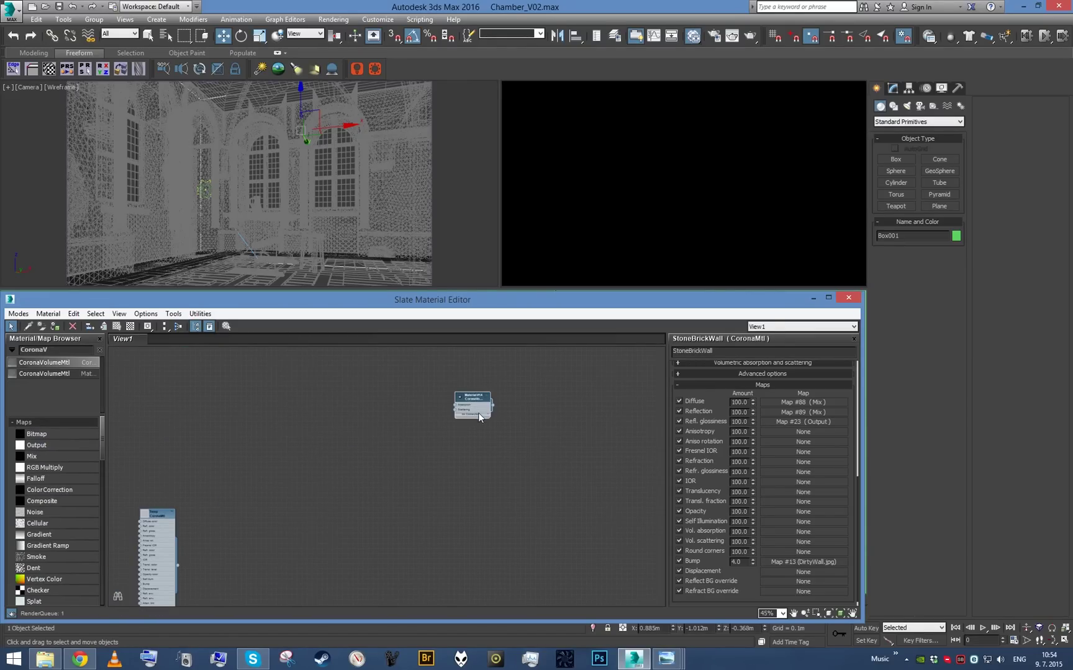
scroll(491, 419, up, 5)
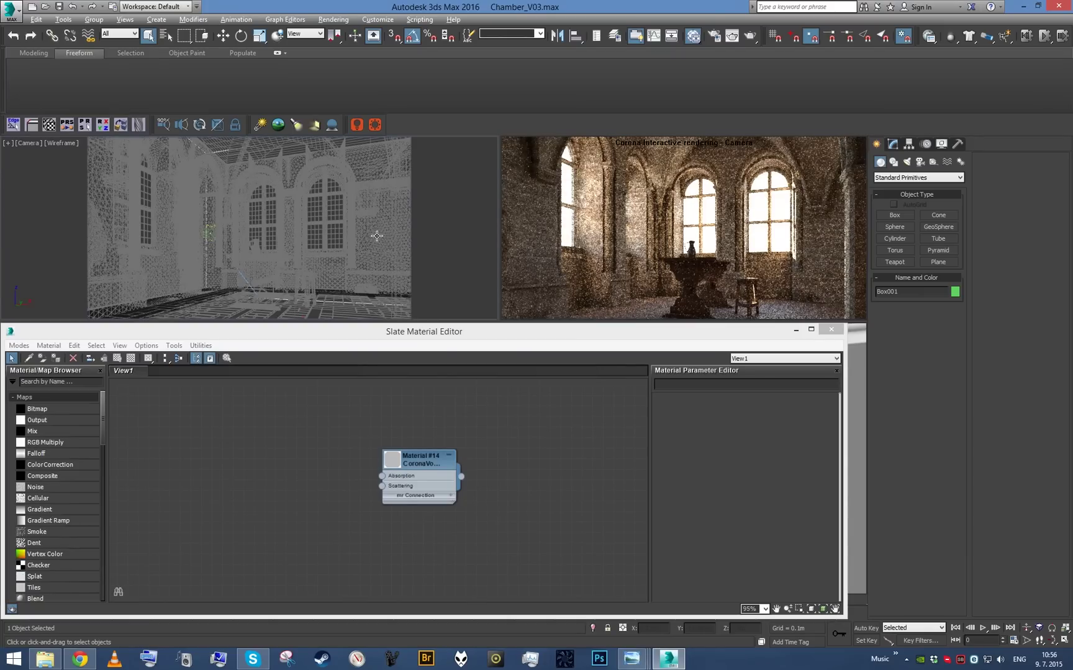
Rename Material #14 to 'Volume'.
drag(845, 398, 863, 398)
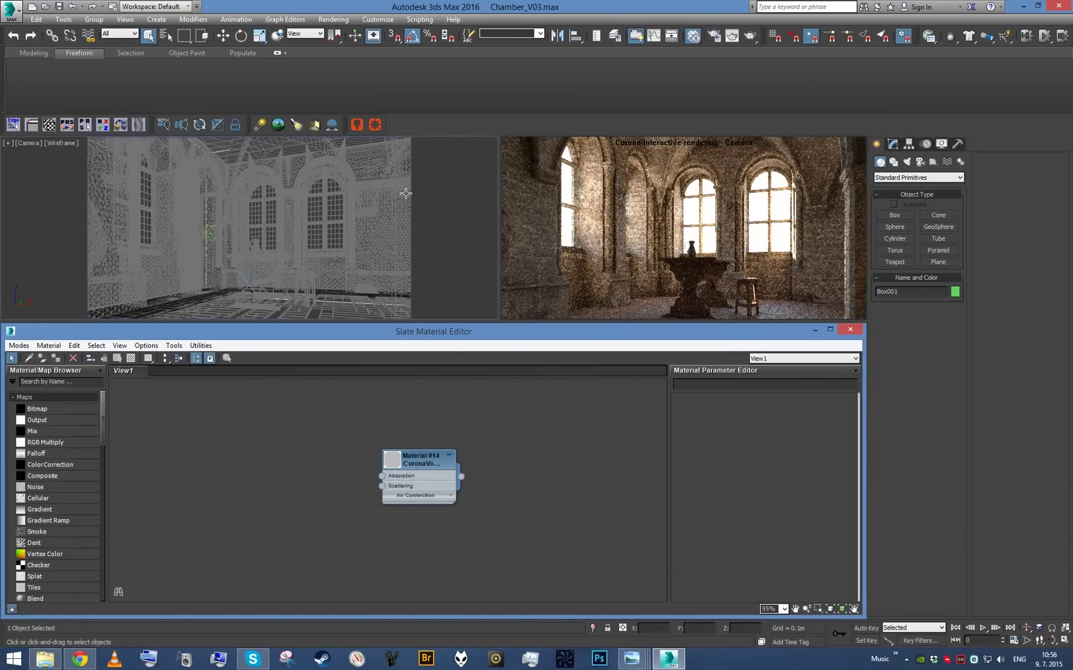
double_click(421, 470)
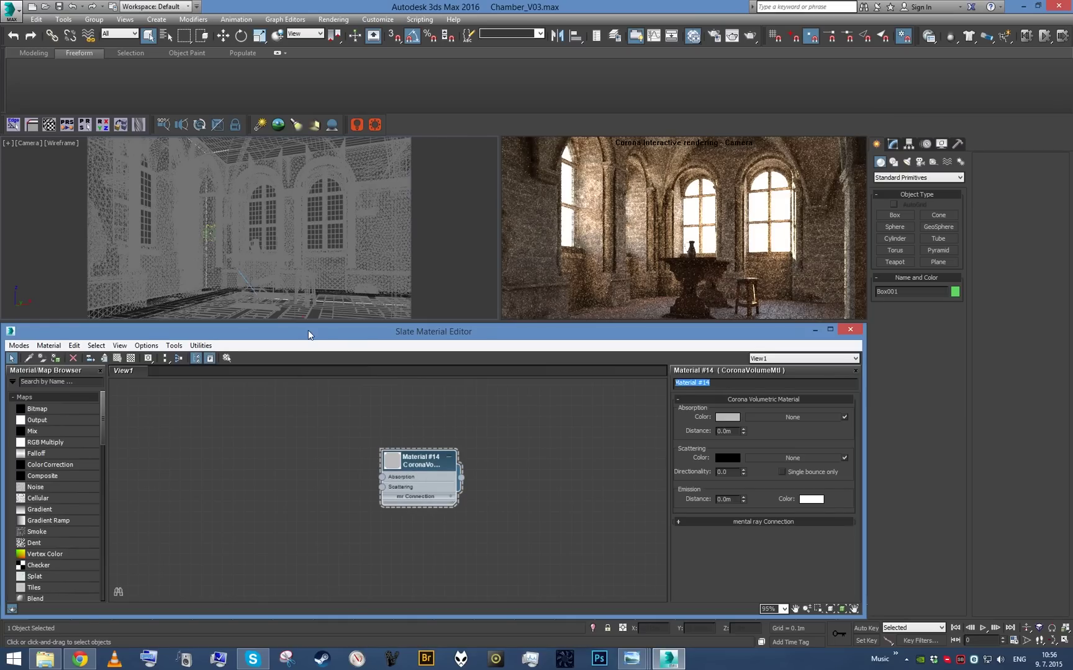
text(Volume)
key(Return)
Set the scattering colour to light grey with Value 200.
click(722, 458)
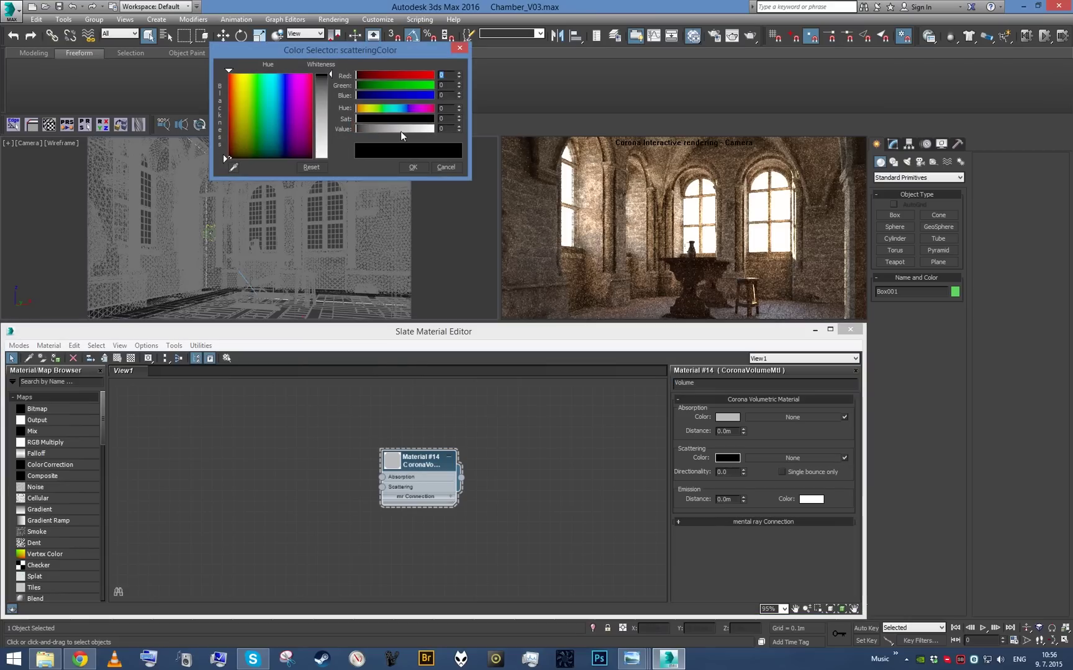
drag(402, 129, 417, 138)
double_click(445, 129)
text(200)
key(Return)
click(420, 165)
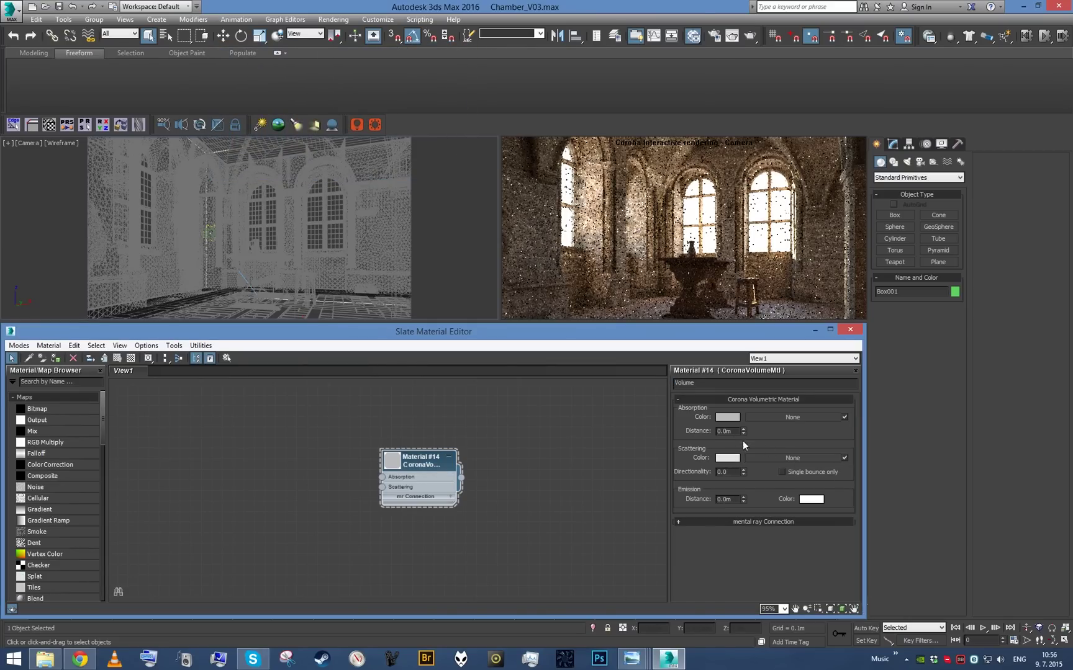
Set absorption Distance to 10 m and enable Single bounce only.
double_click(732, 432)
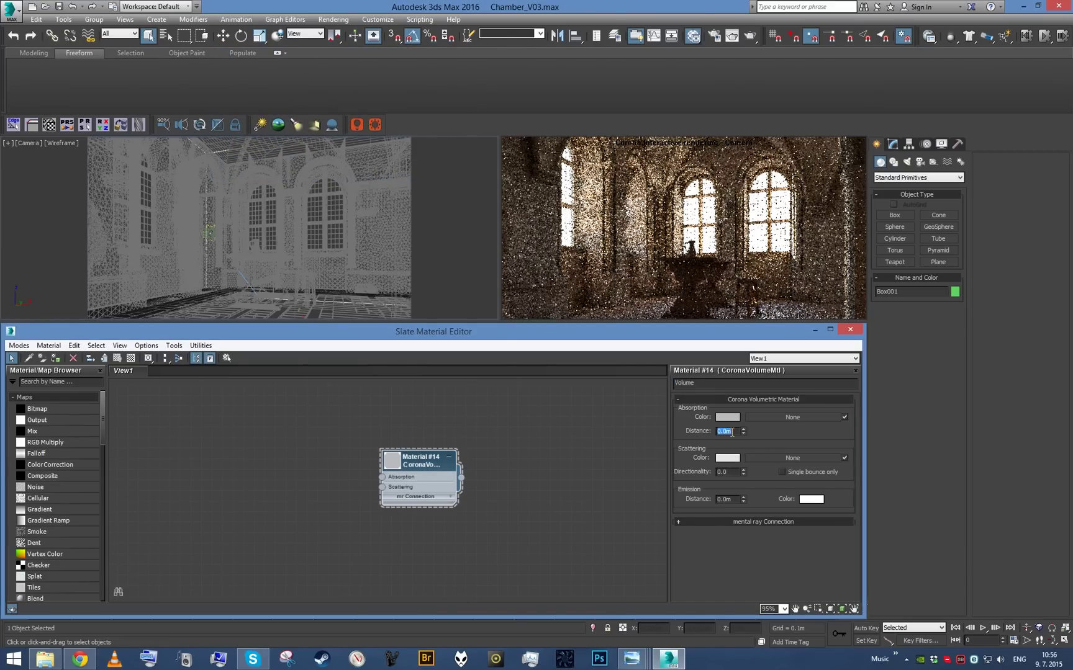
text(10)
key(Return)
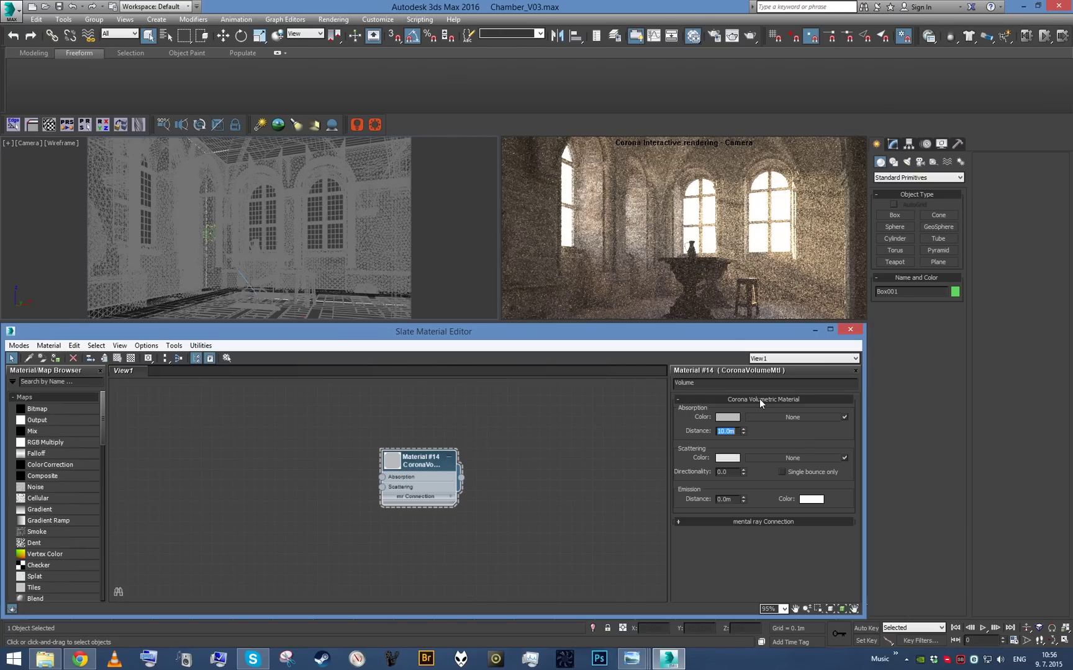
click(782, 472)
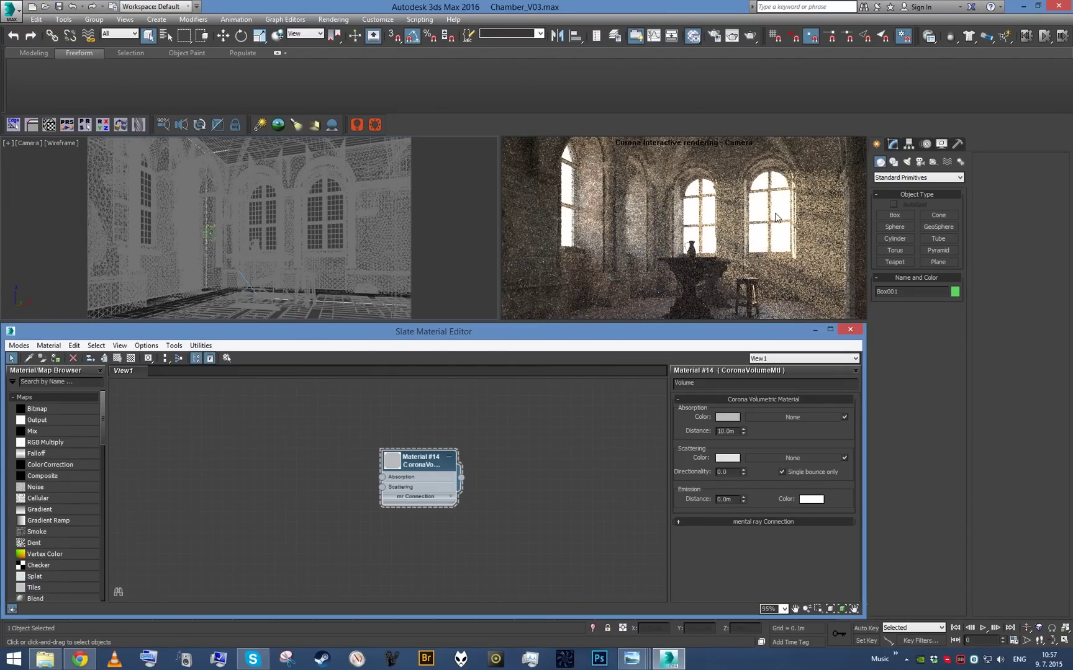
Select Daylight001 and raise its North Direction to 53, then 65.
key(h)
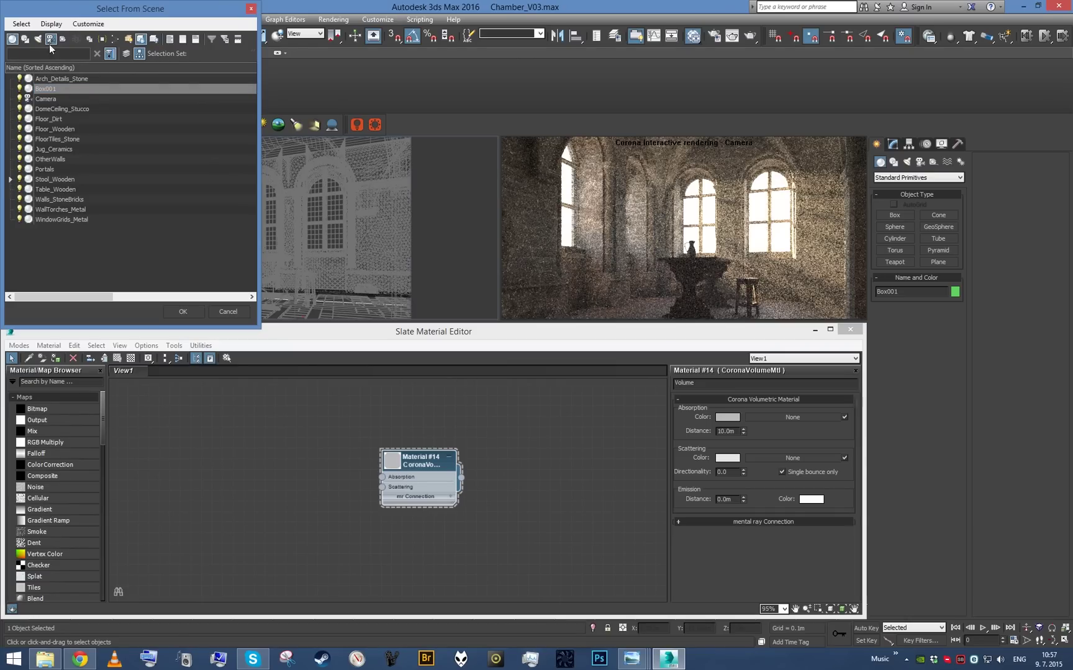
double_click(55, 119)
click(893, 144)
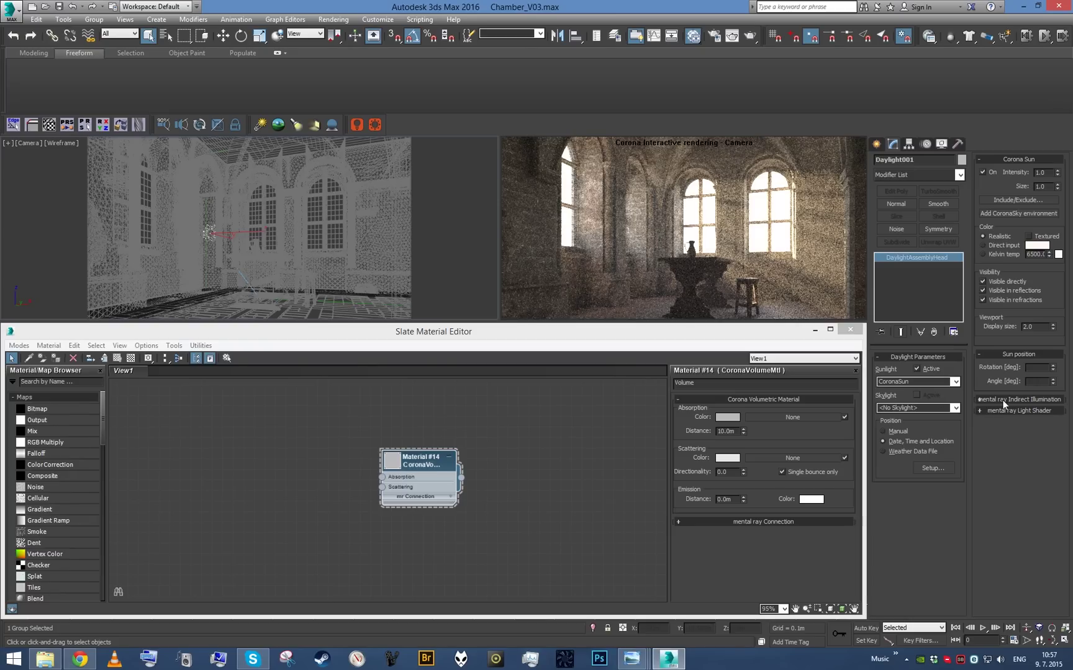
click(932, 468)
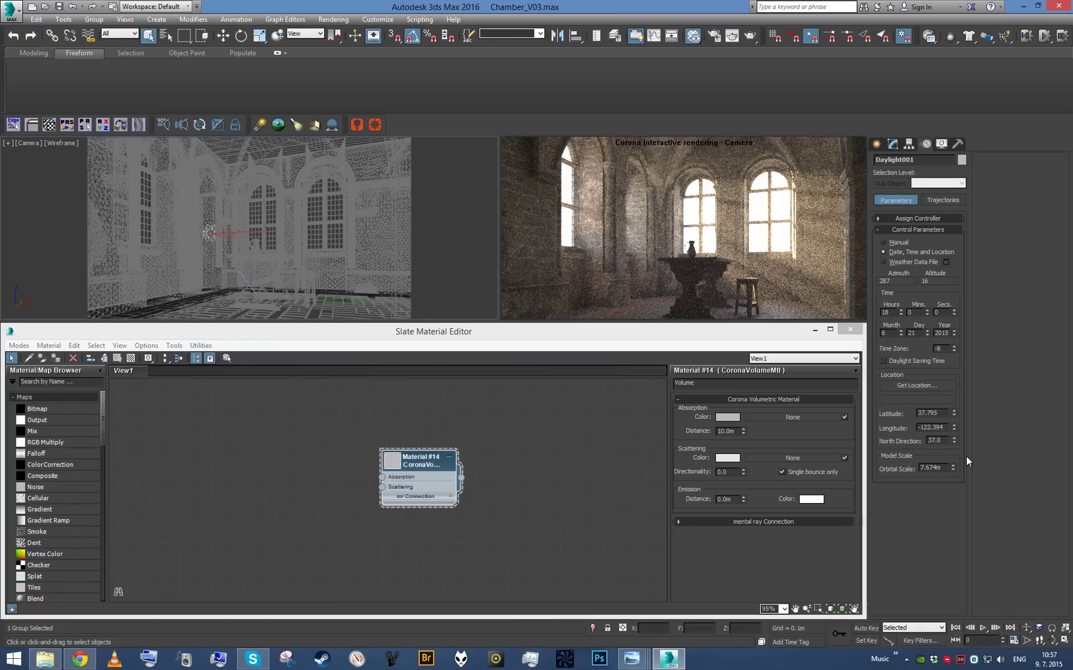
drag(953, 441, 953, 426)
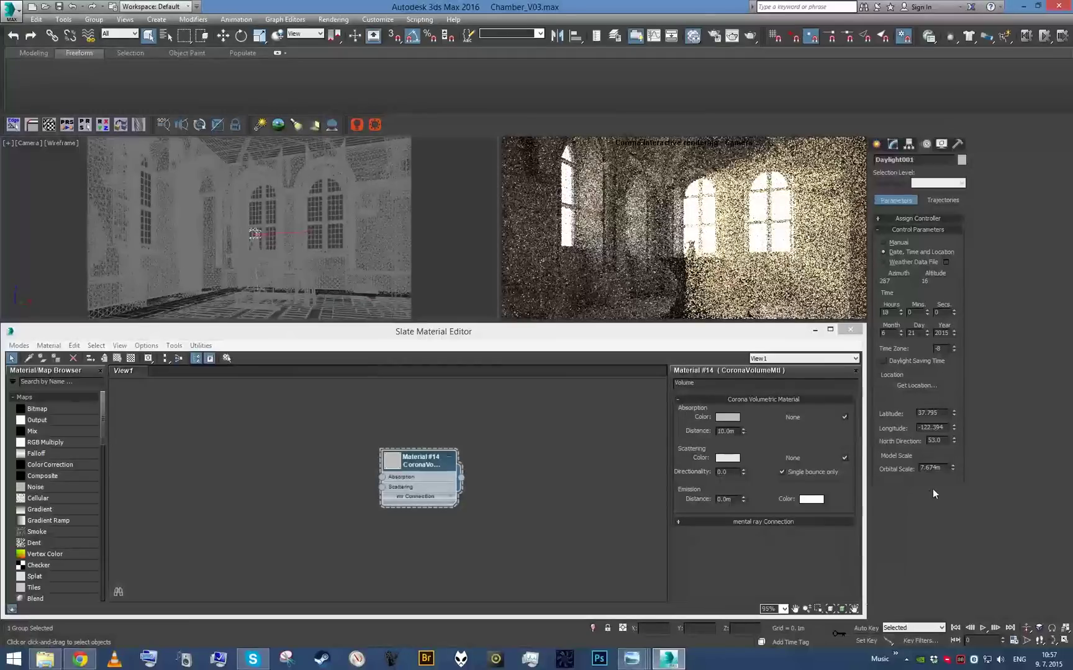
drag(956, 439, 957, 428)
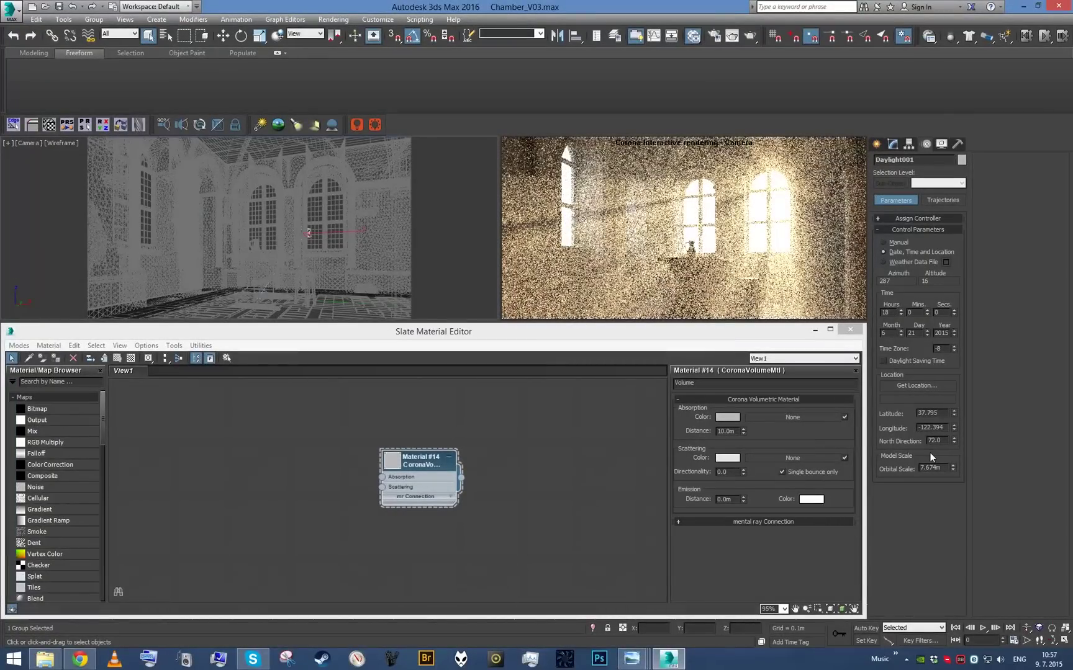
Set the fog Directionality to 0.25 and lower North Direction to 23.0.
double_click(724, 474)
text(0.25)
key(Return)
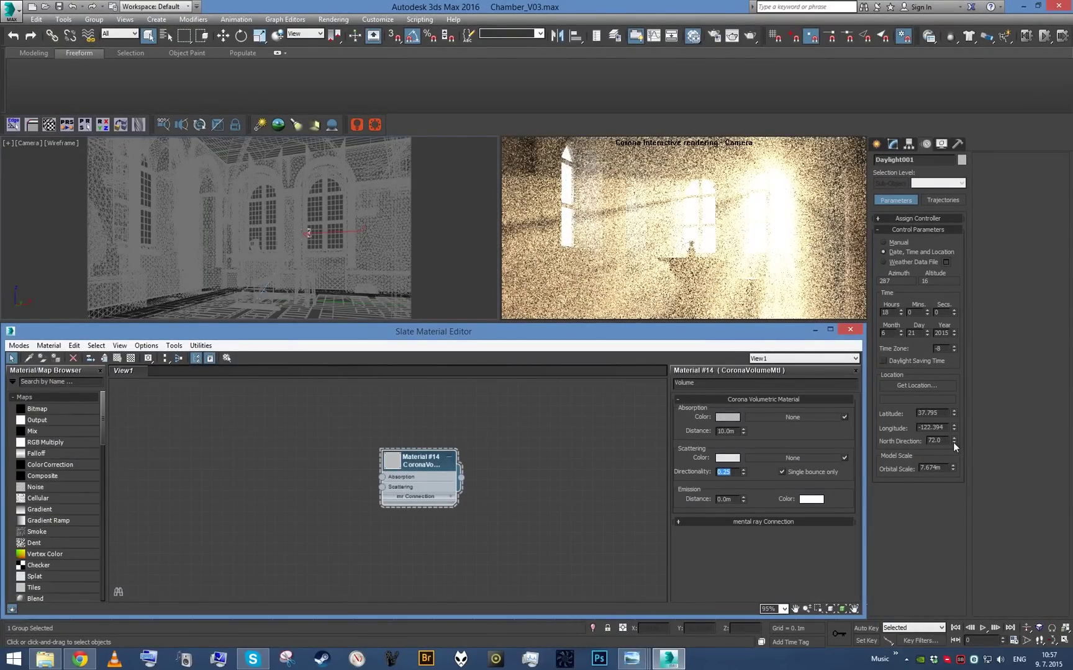
drag(954, 441, 958, 467)
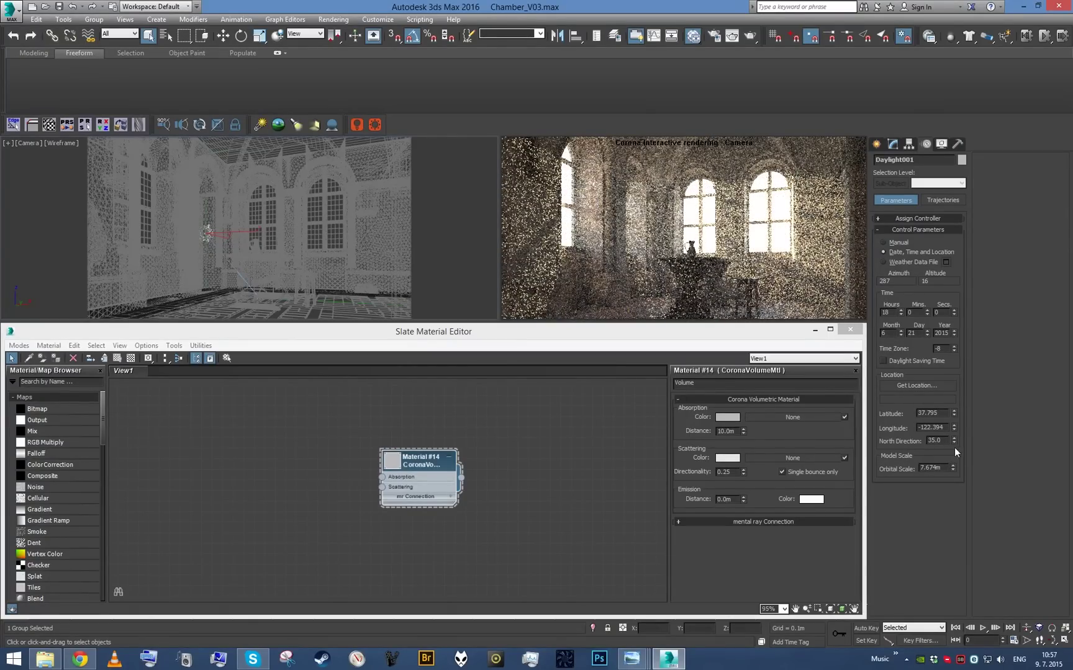
drag(954, 441, 956, 446)
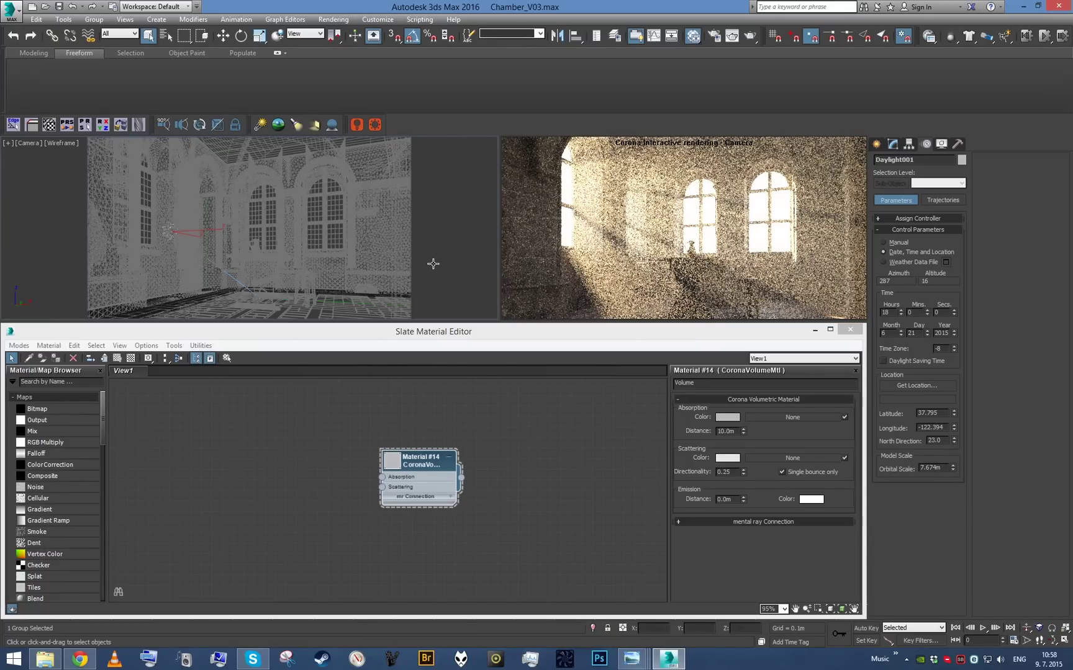
Set Light Samples Multiplier to 4.0 in the Performance tab, then close Render Setup.
key(F10)
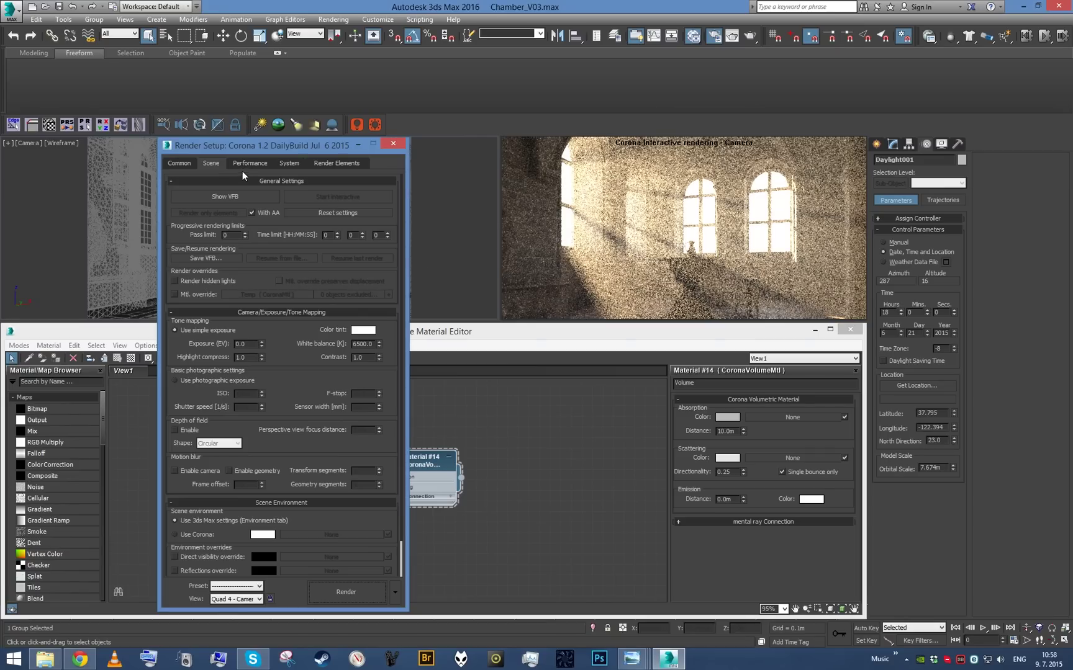
click(256, 164)
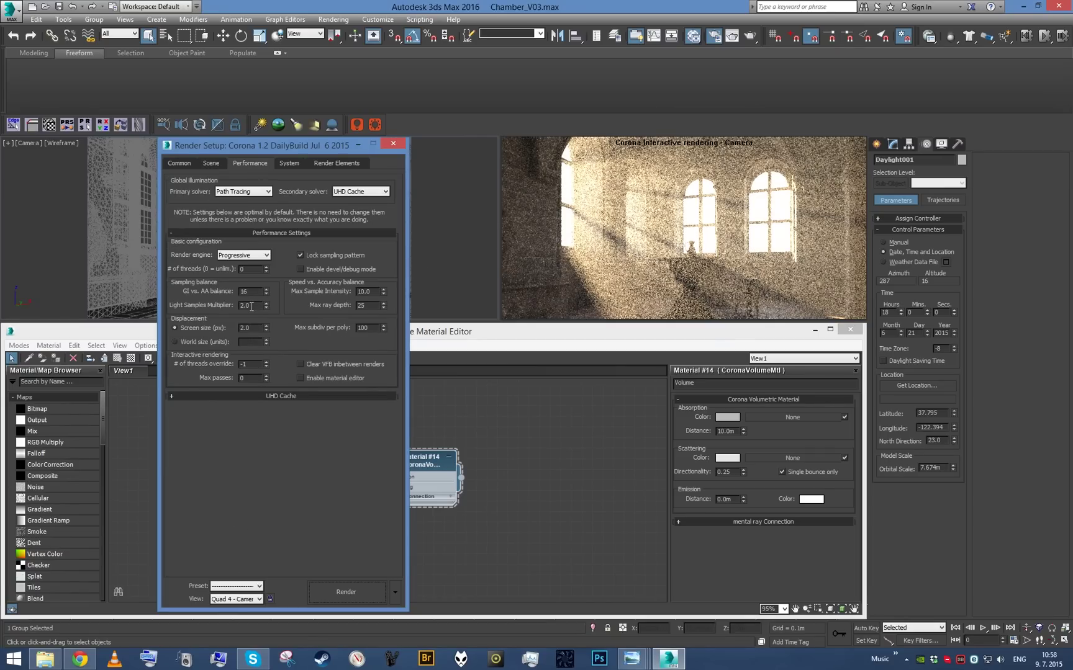
double_click(247, 305)
text(4.0)
key(Return)
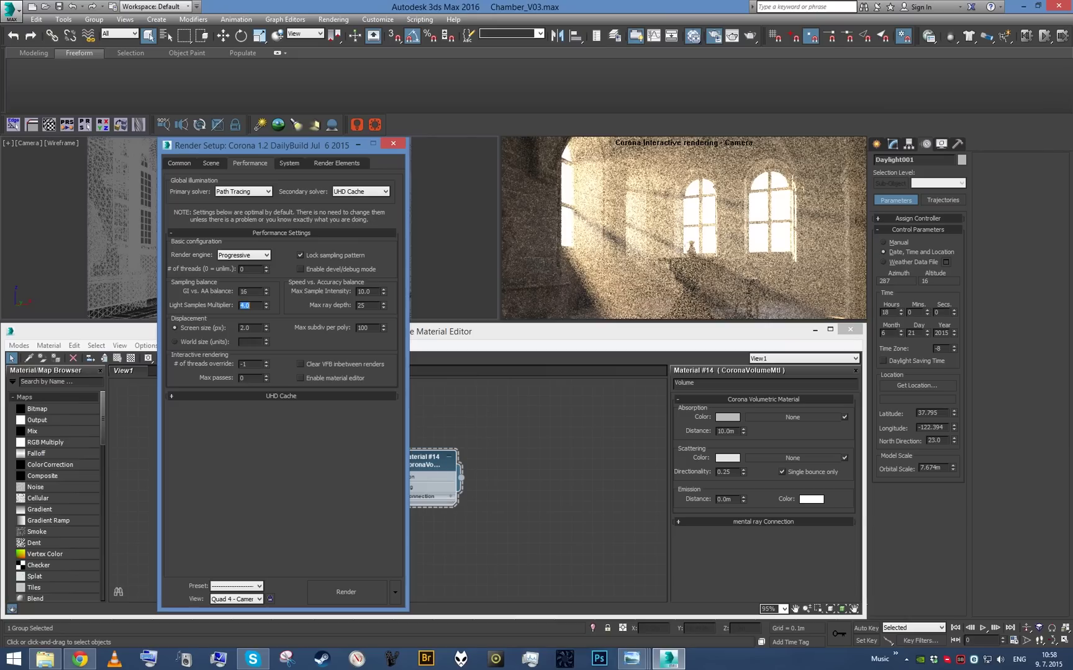
click(391, 142)
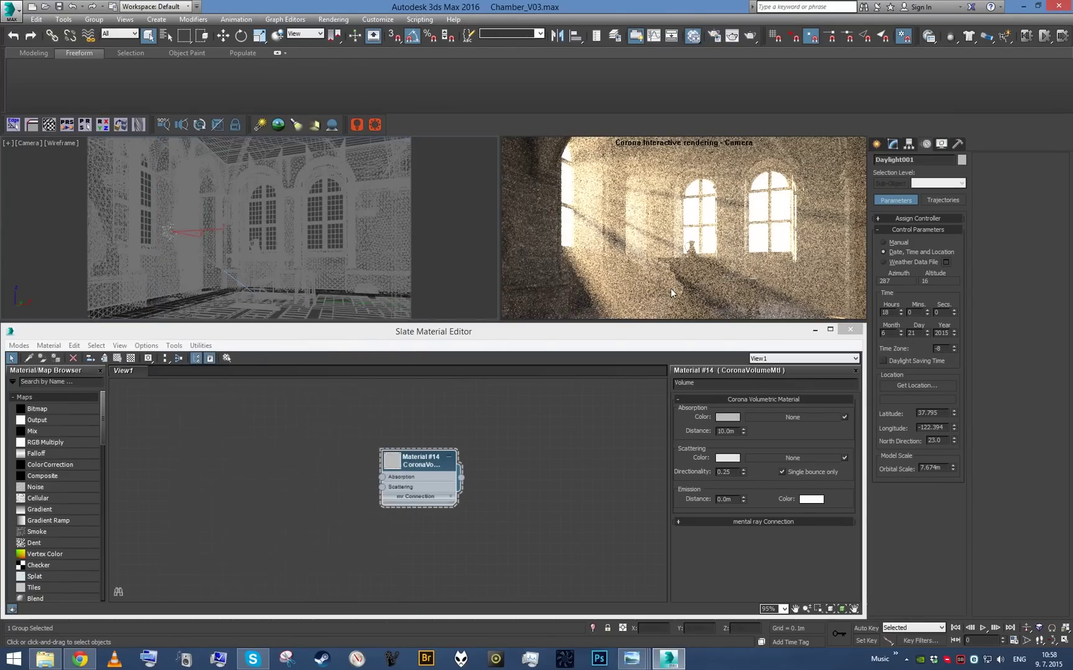
Set the sun time to 18:30 and lower the daylight North Direction to 13.0.
double_click(912, 312)
text(30)
key(Return)
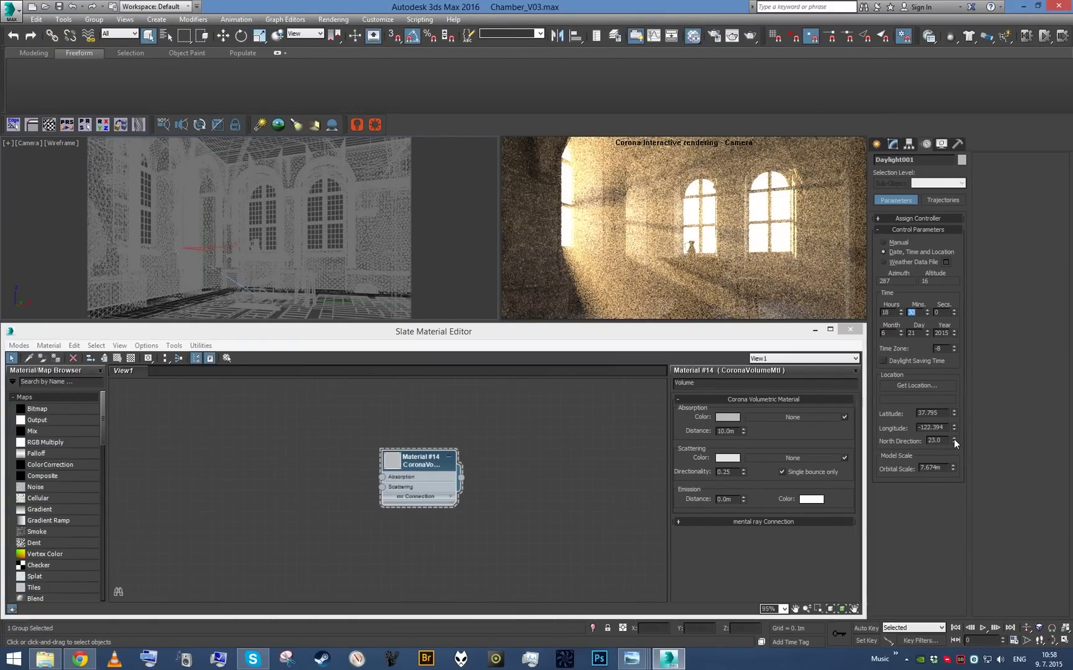
drag(954, 439, 955, 445)
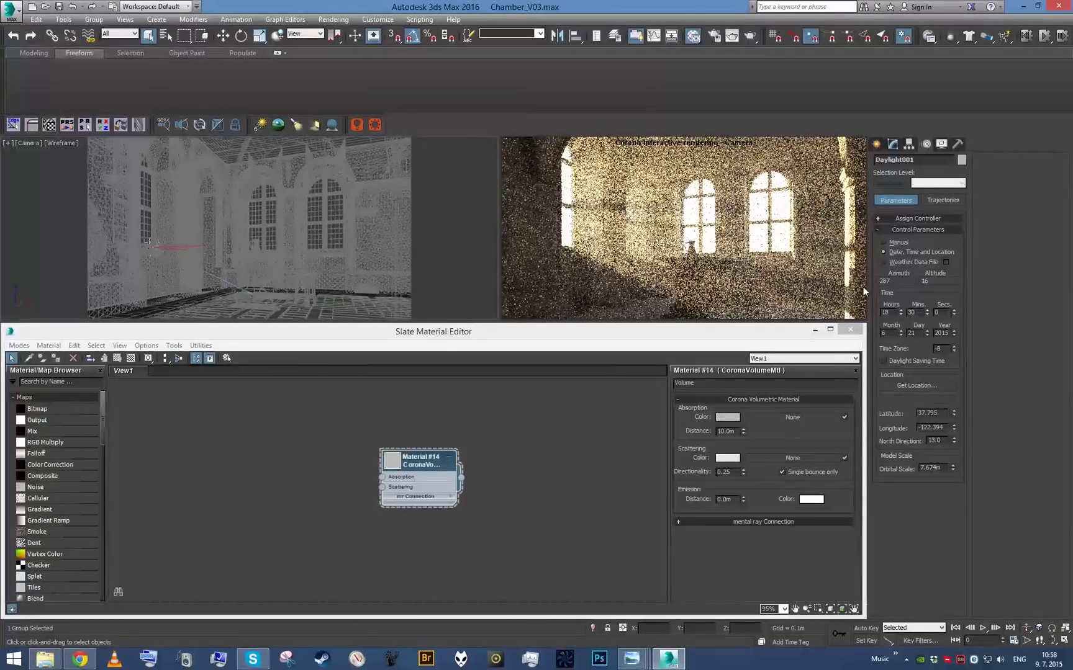
click(785, 342)
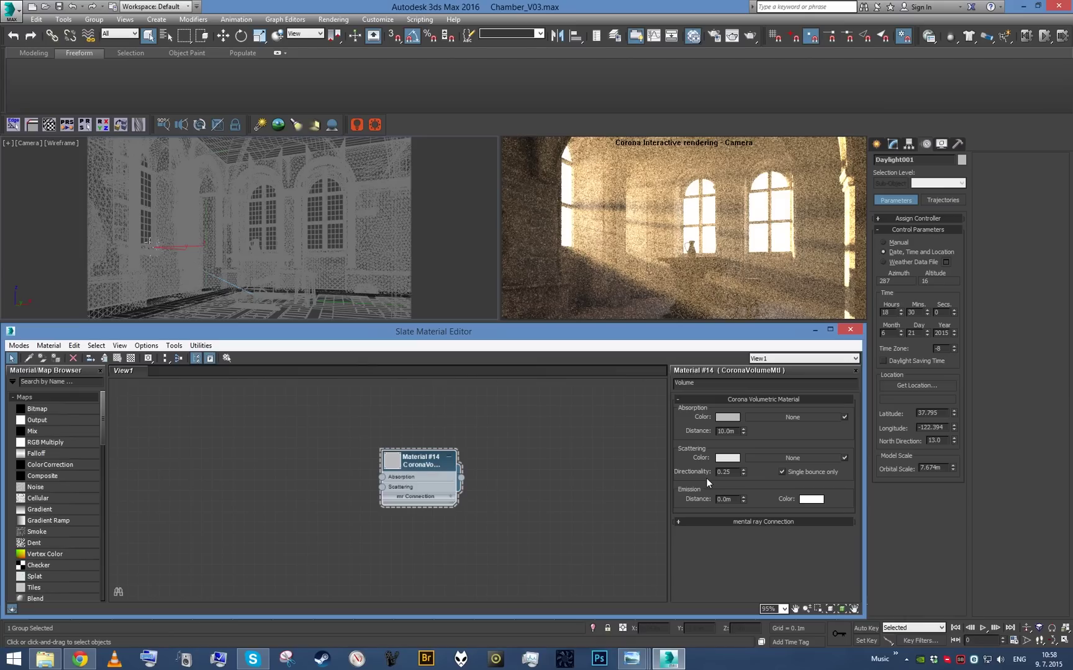
Set the fog material's Absorption Distance to 30.0m.
double_click(733, 433)
text(30)
key(Return)
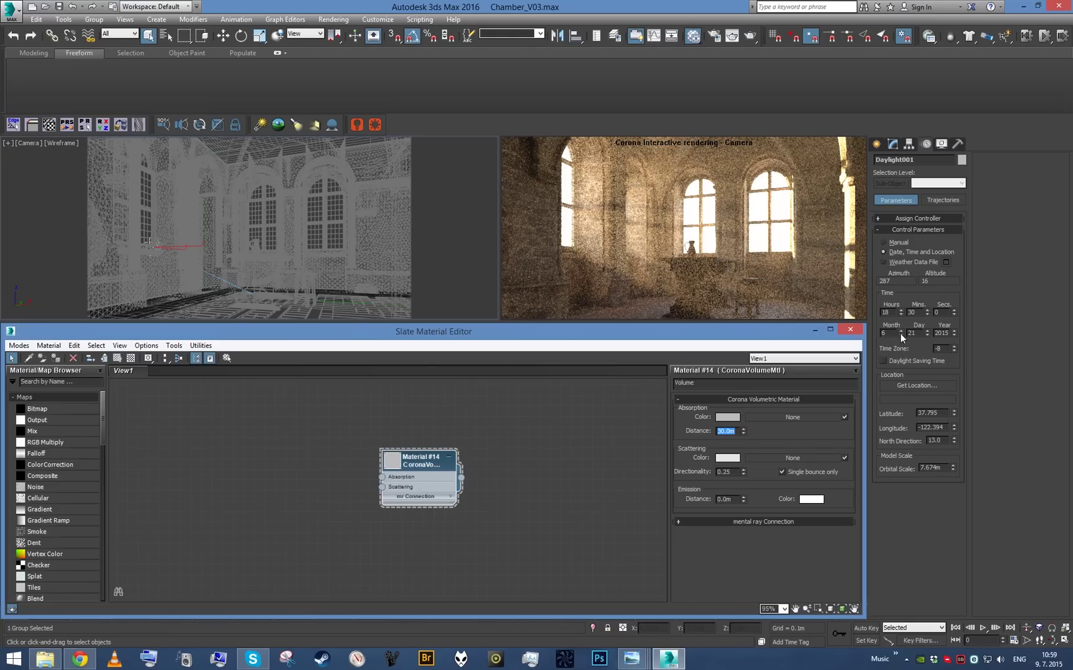
Try North Direction values 20 and 24, then spin it down to settle at 12.0.
double_click(935, 441)
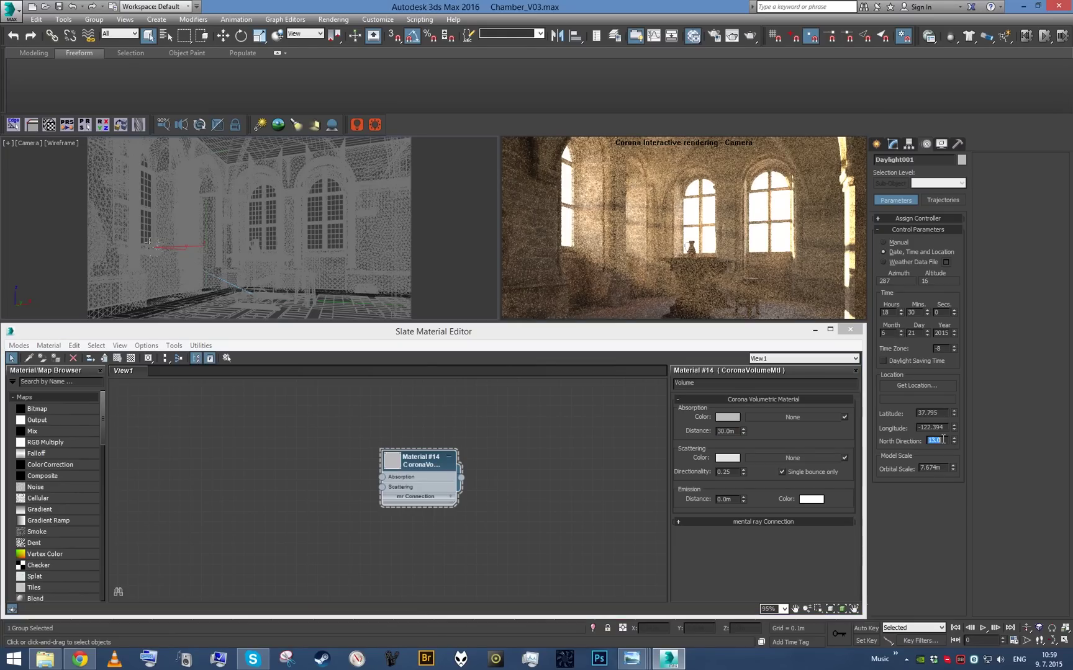
text(20)
key(Return)
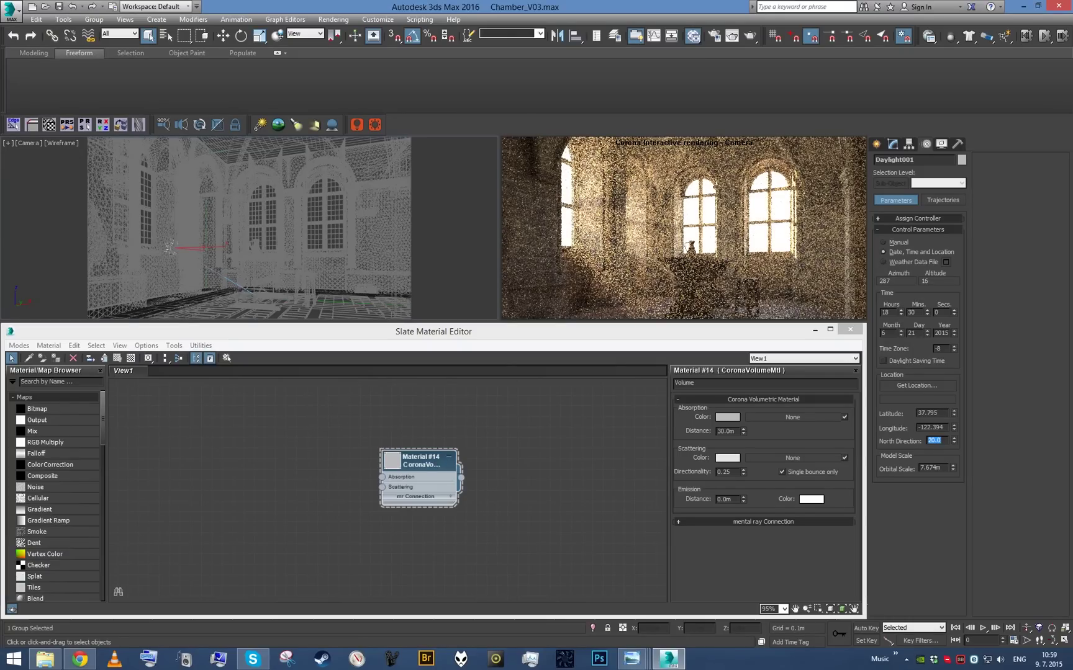
text(24)
key(Return)
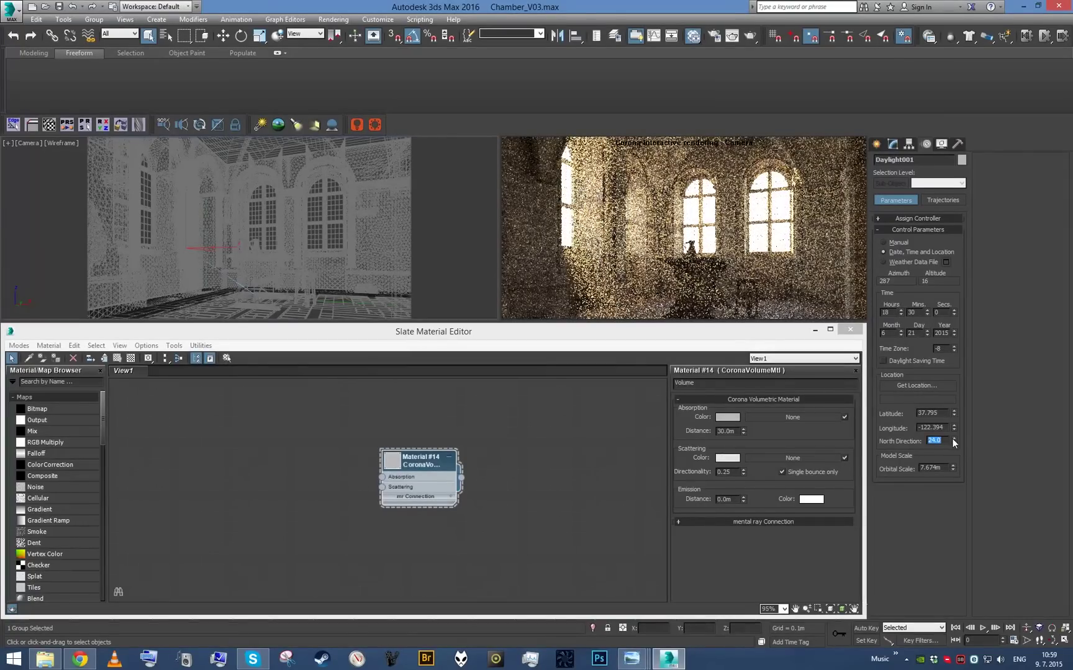
drag(953, 442, 956, 444)
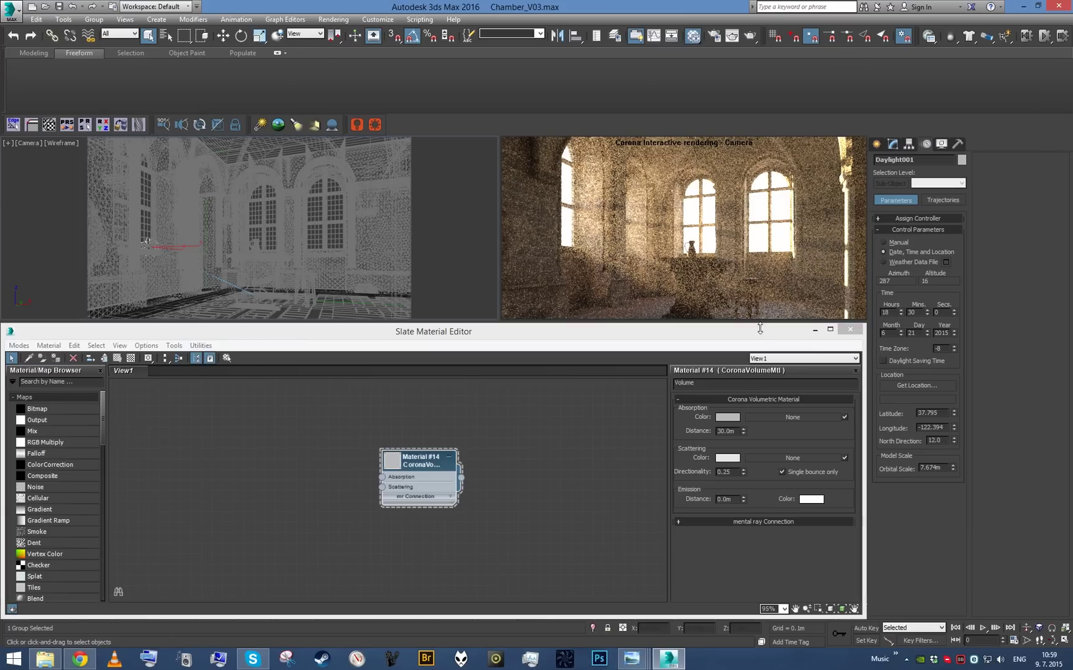
drag(759, 333, 757, 389)
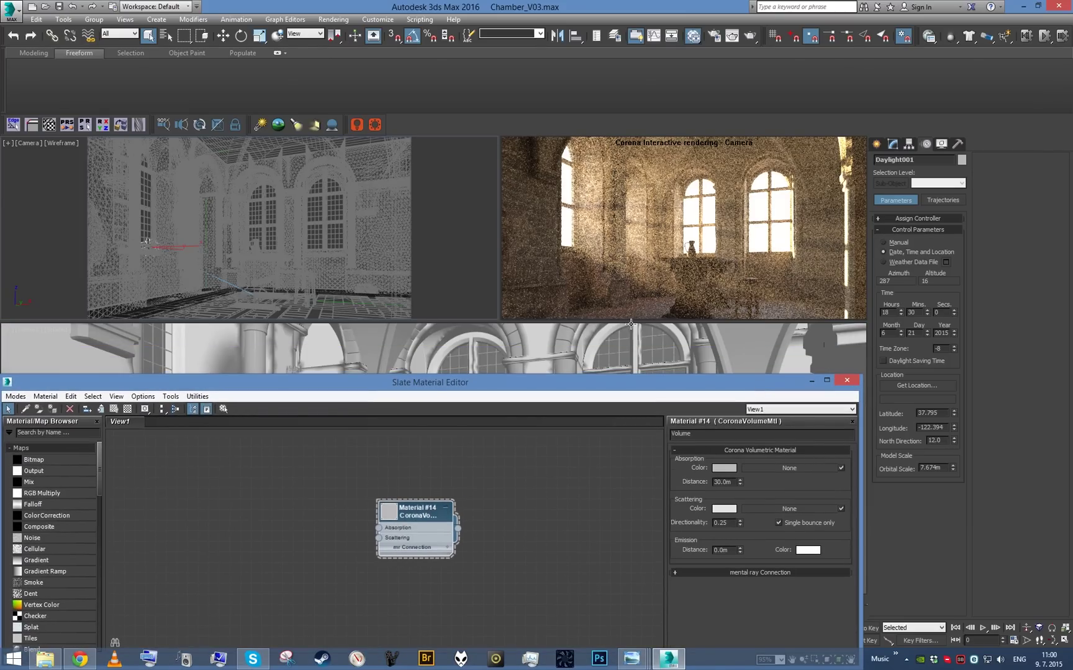
Reset the sun time to 18:00 and set the North Direction to 14.0.
drag(628, 323, 627, 341)
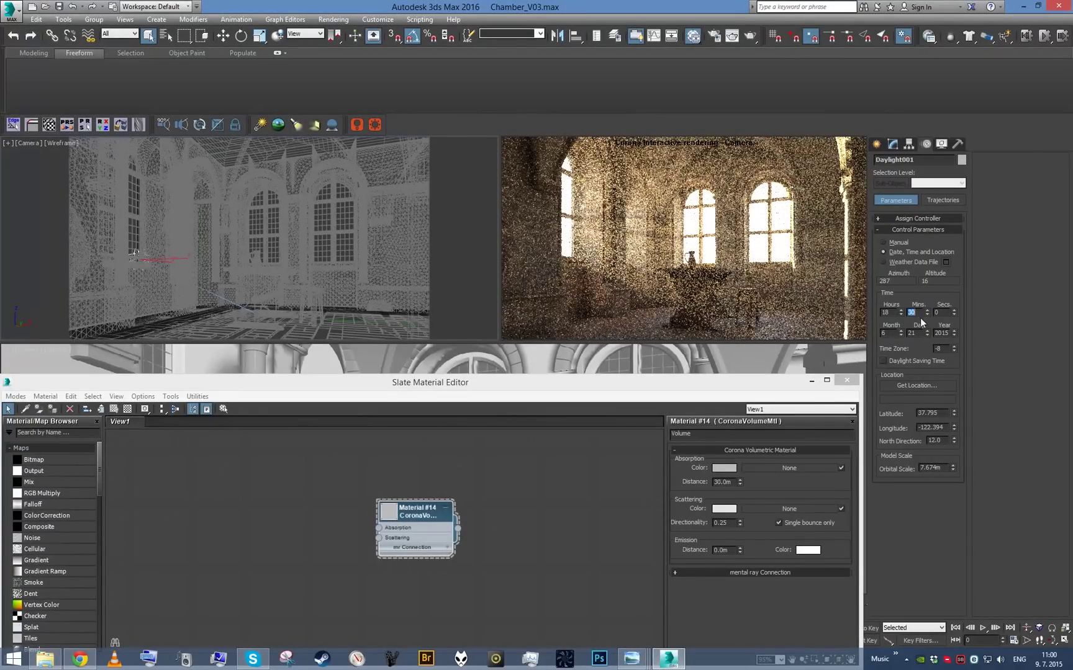
text(0)
key(Return)
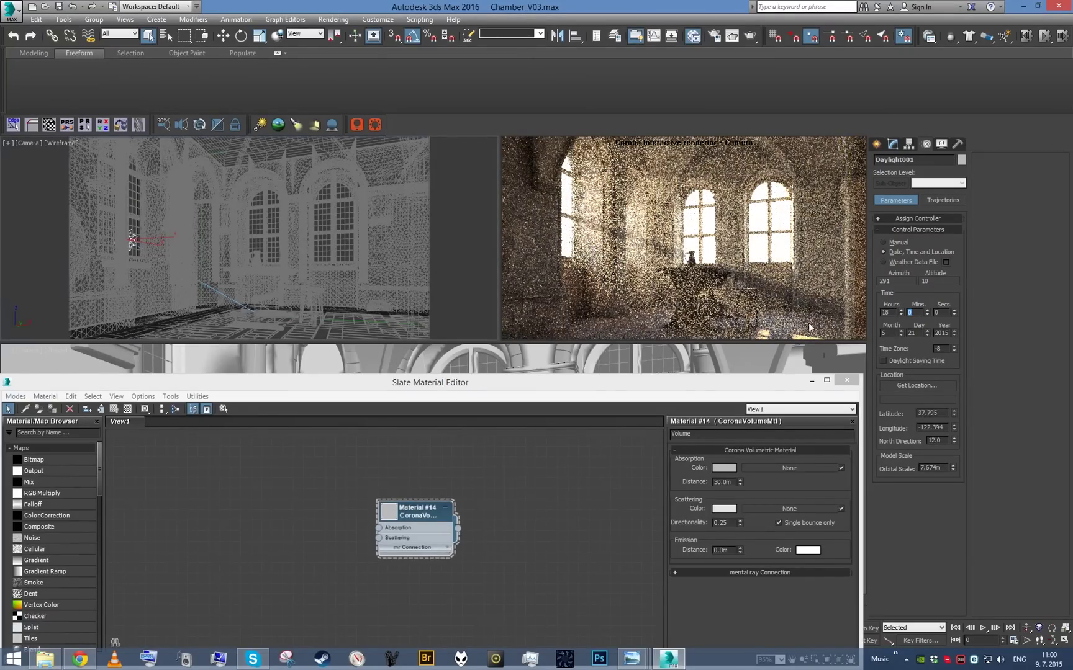
click(953, 438)
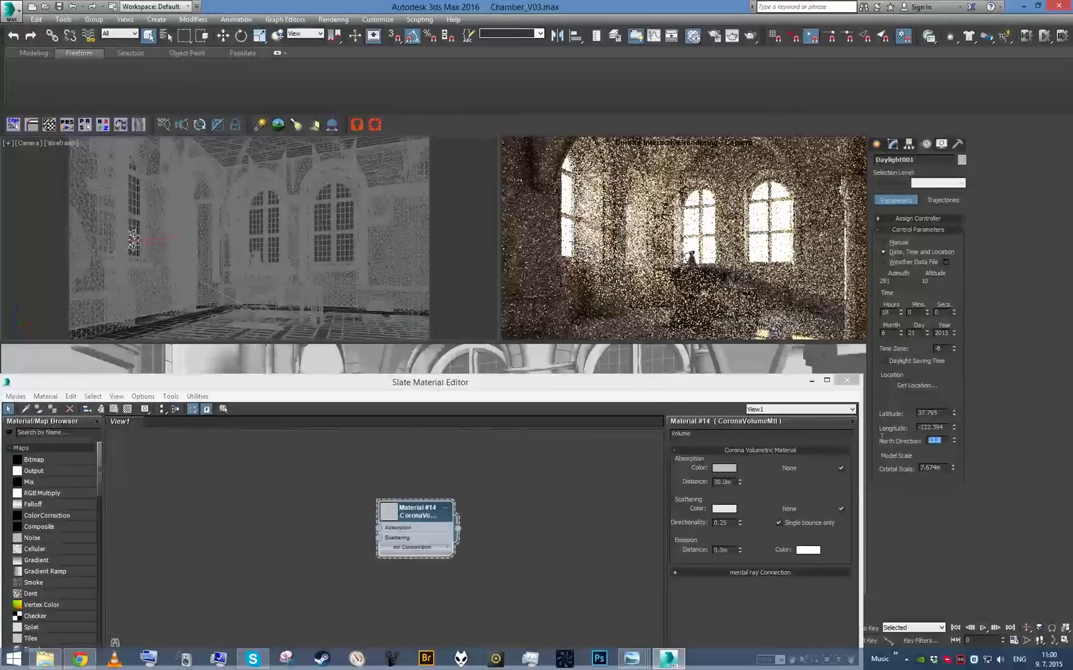
text(14)
key(Return)
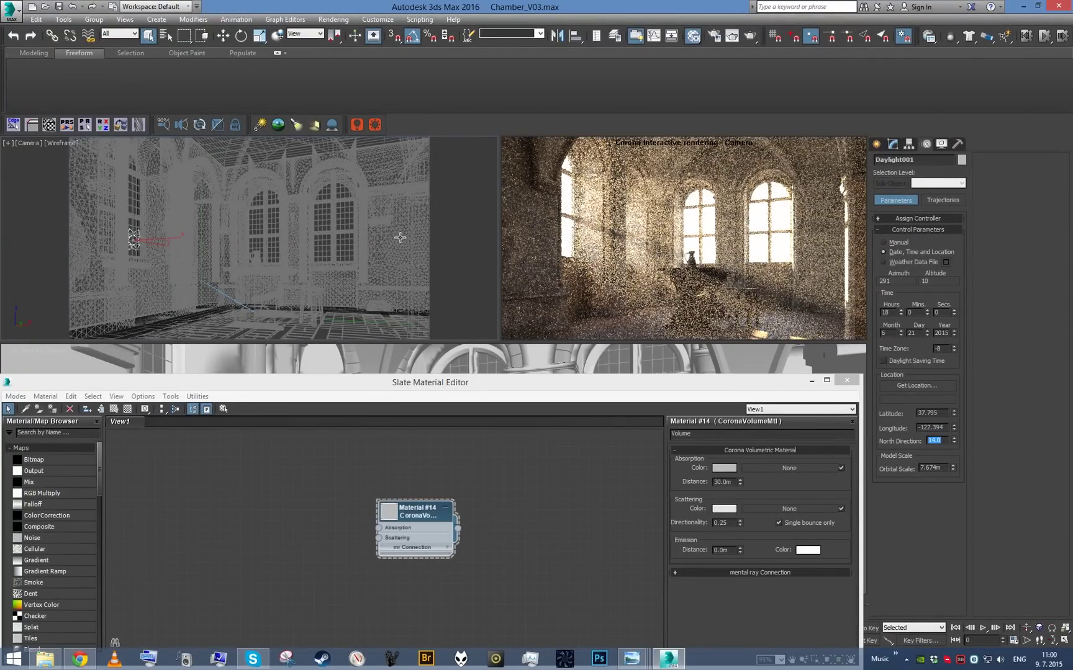
Raise the fog Absorption Distance to 40.0m.
click(724, 483)
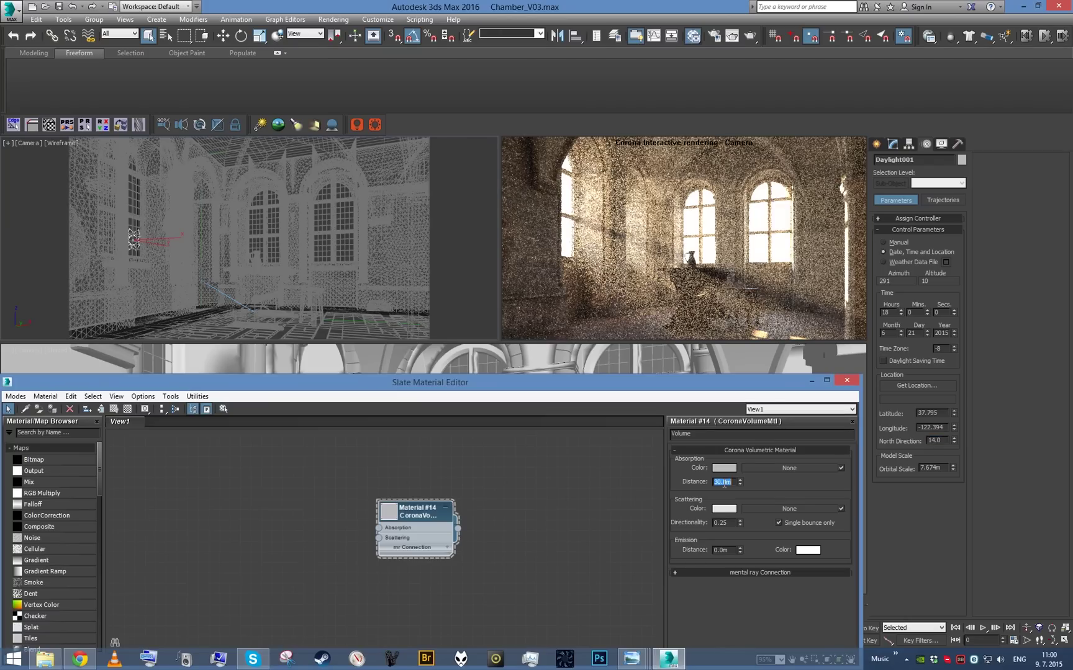
text(40)
key(Return)
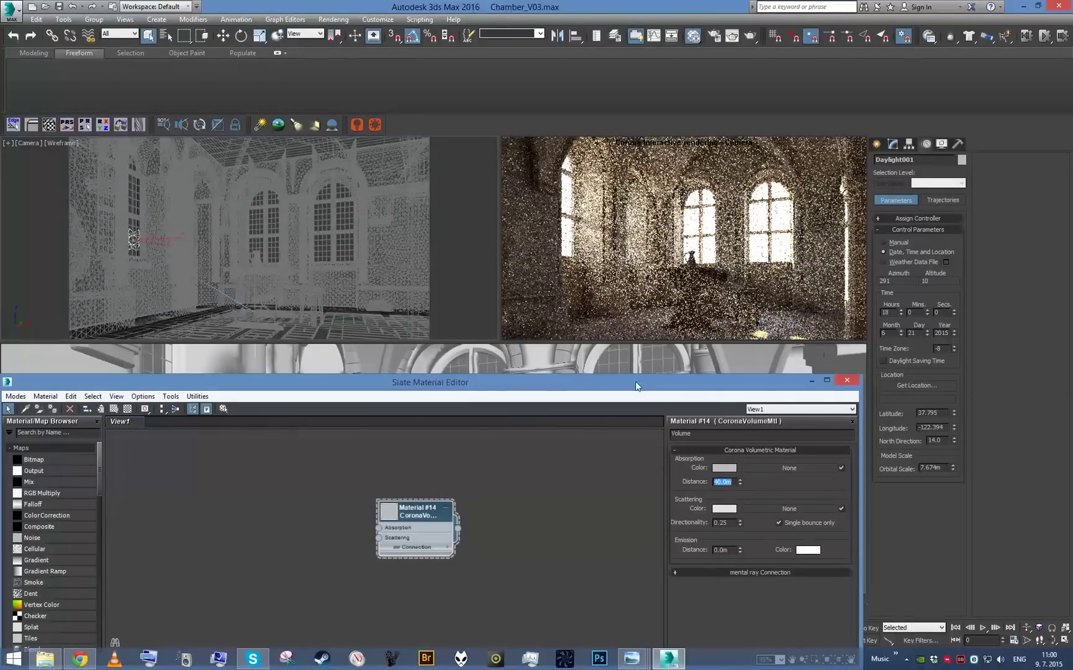
Switch the right viewport to Perspective and restart the Corona production render from Render Setup.
right_click(605, 264)
click(630, 303)
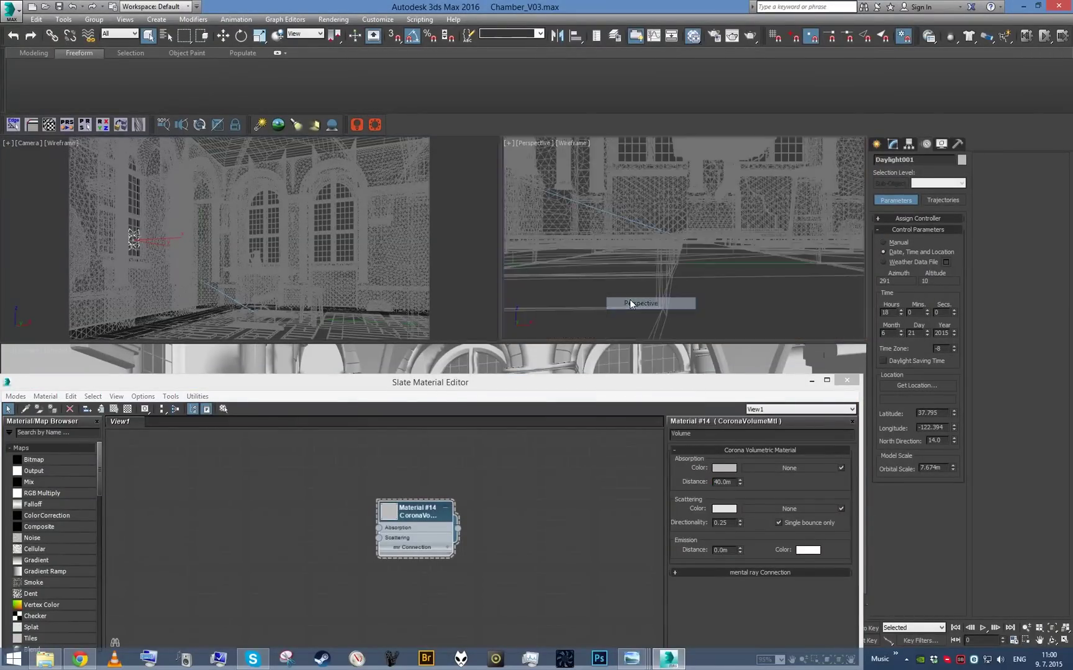
key(shift+q)
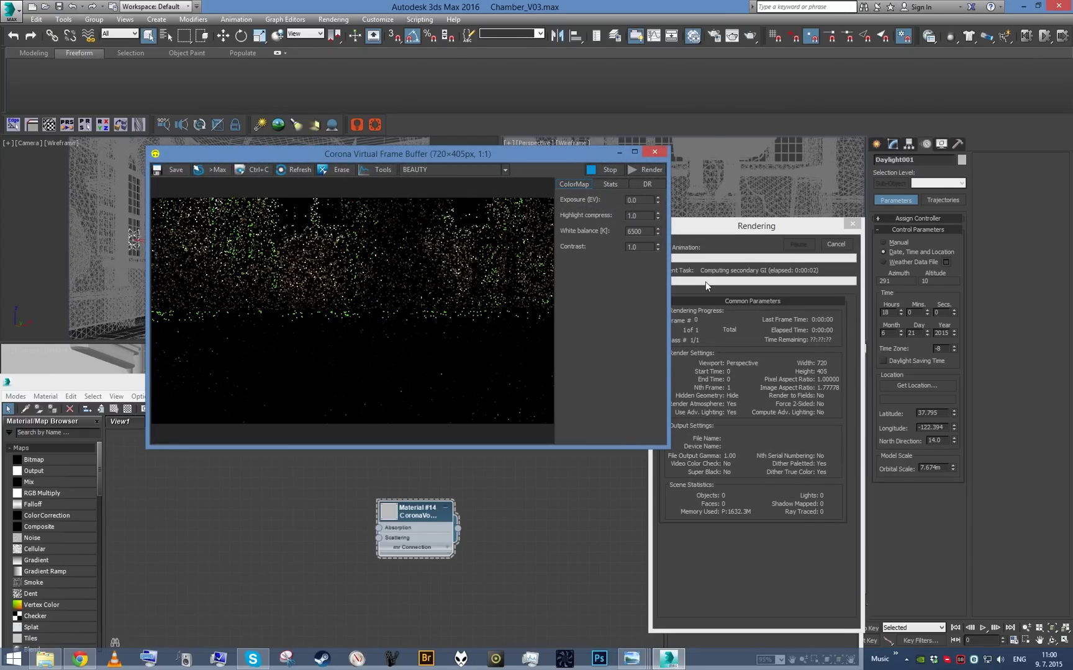
click(835, 244)
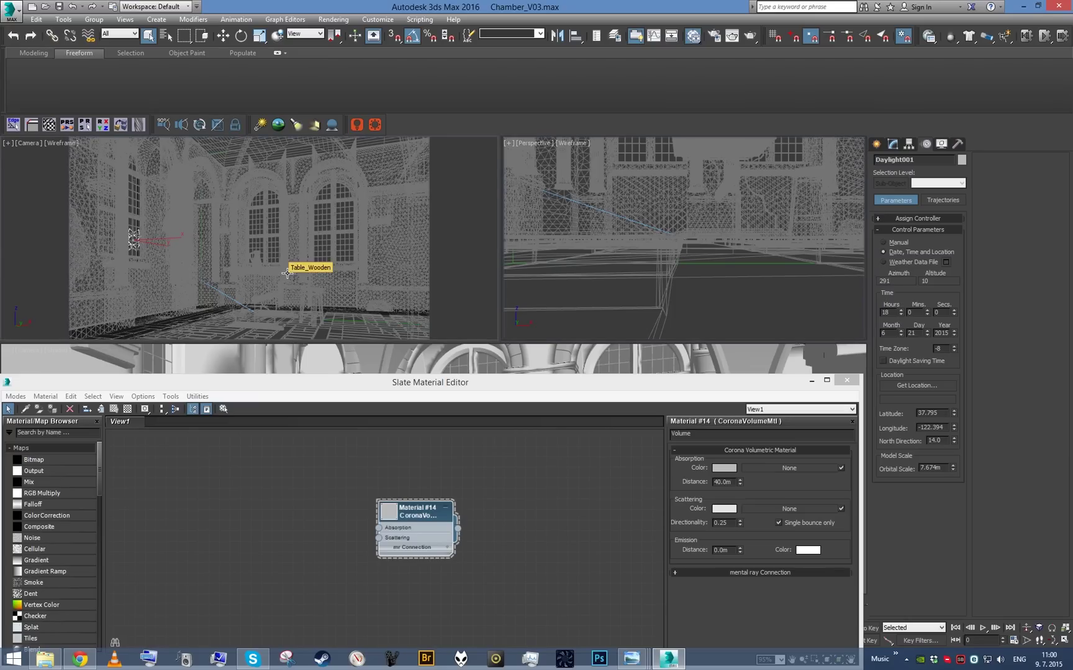
key(F10)
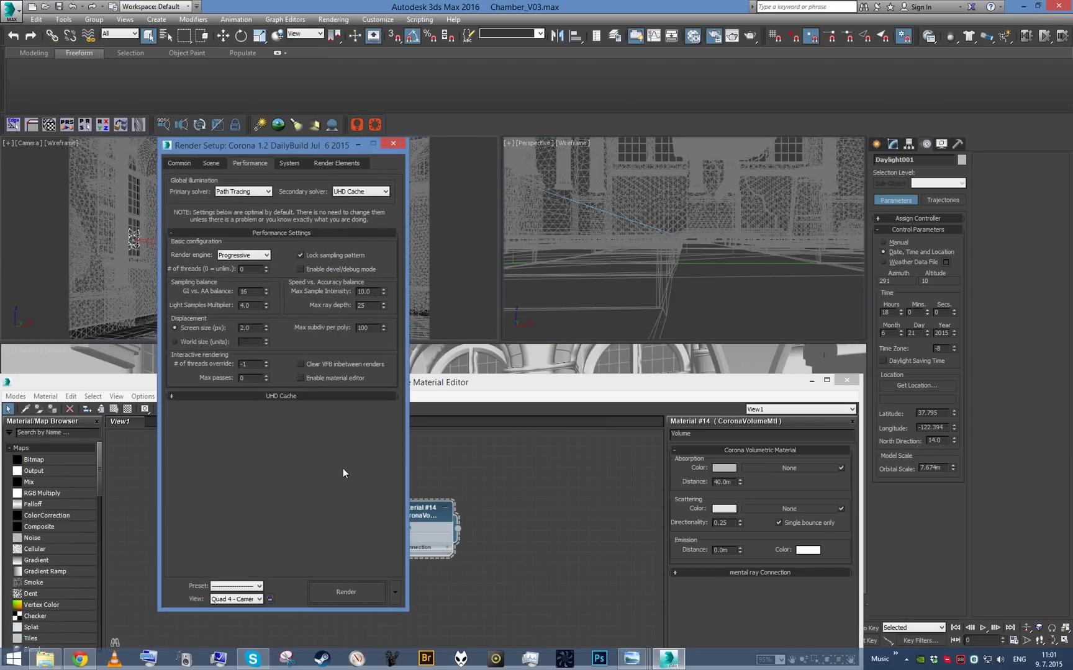
click(340, 587)
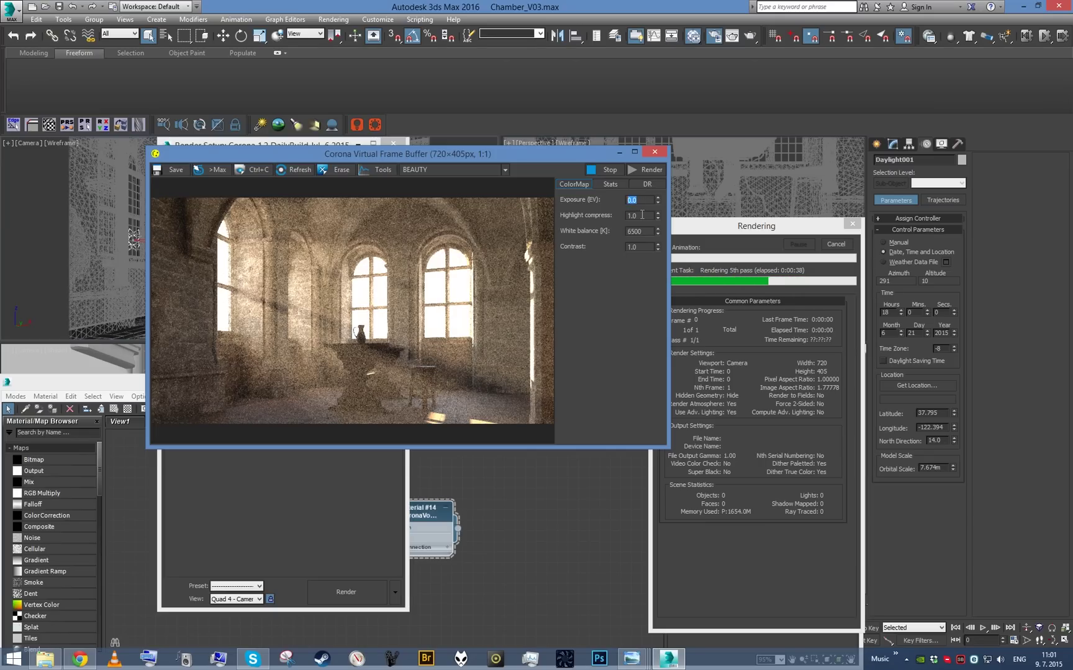
Set ColorMap Highlight compress to 10 while trying several contrast and exposure values.
click(632, 215)
text(5)
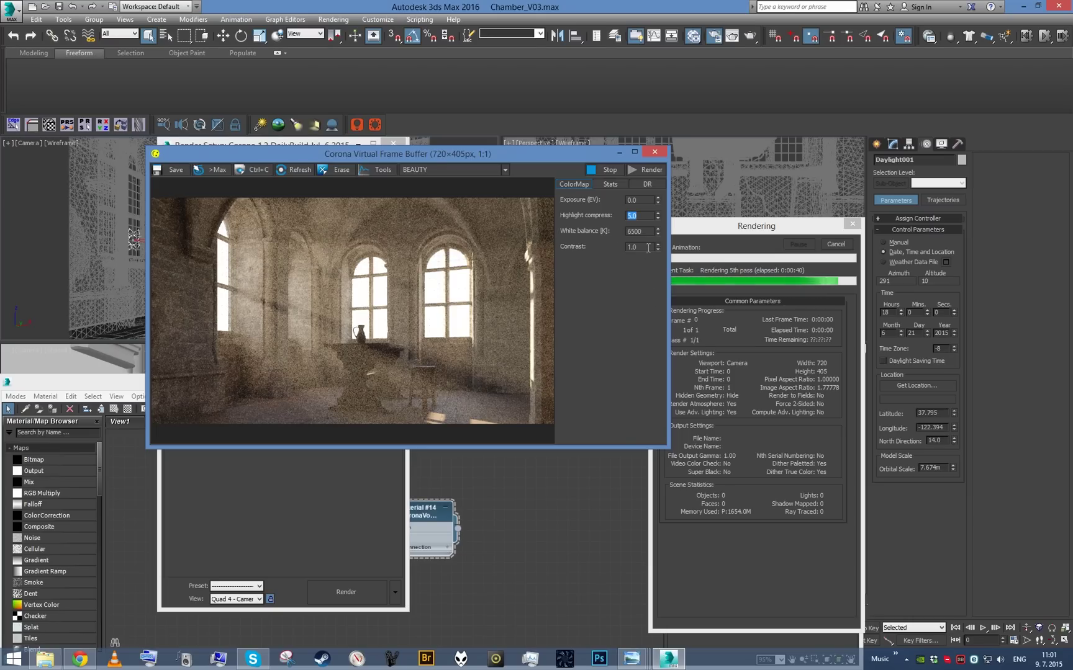
key(Tab)
key(Tab)
text(10)
key(BackSpace)
key(BackSpace)
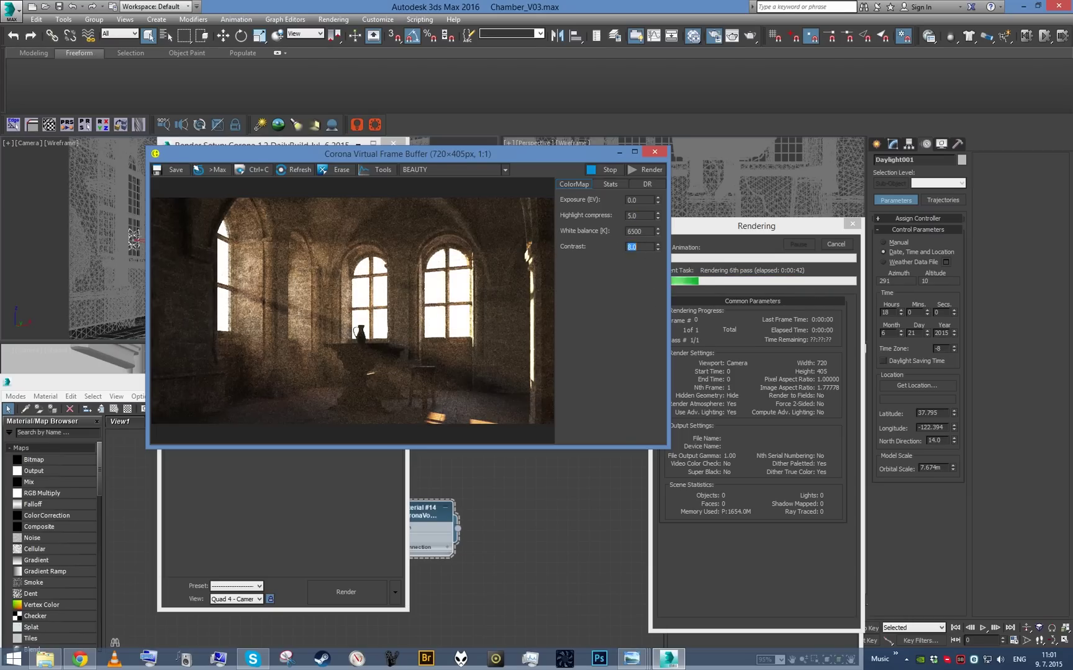
text(2)
key(Tab)
text(2)
key(Return)
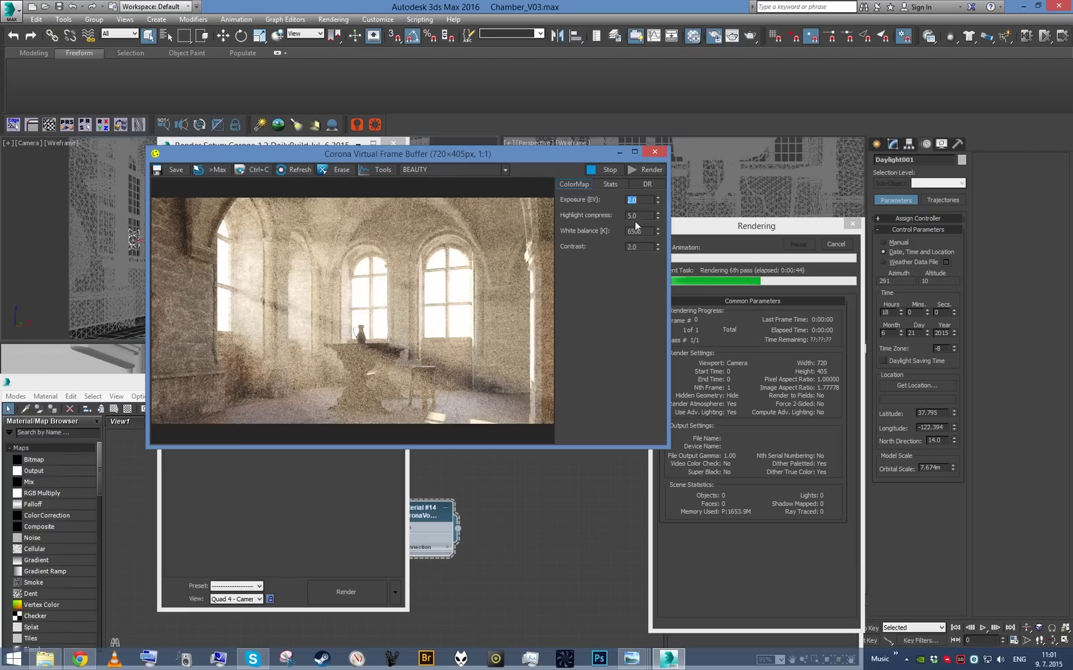
key(Tab)
text(10)
key(Tab)
key(Tab)
text(10)
key(Return)
text(4)
key(Return)
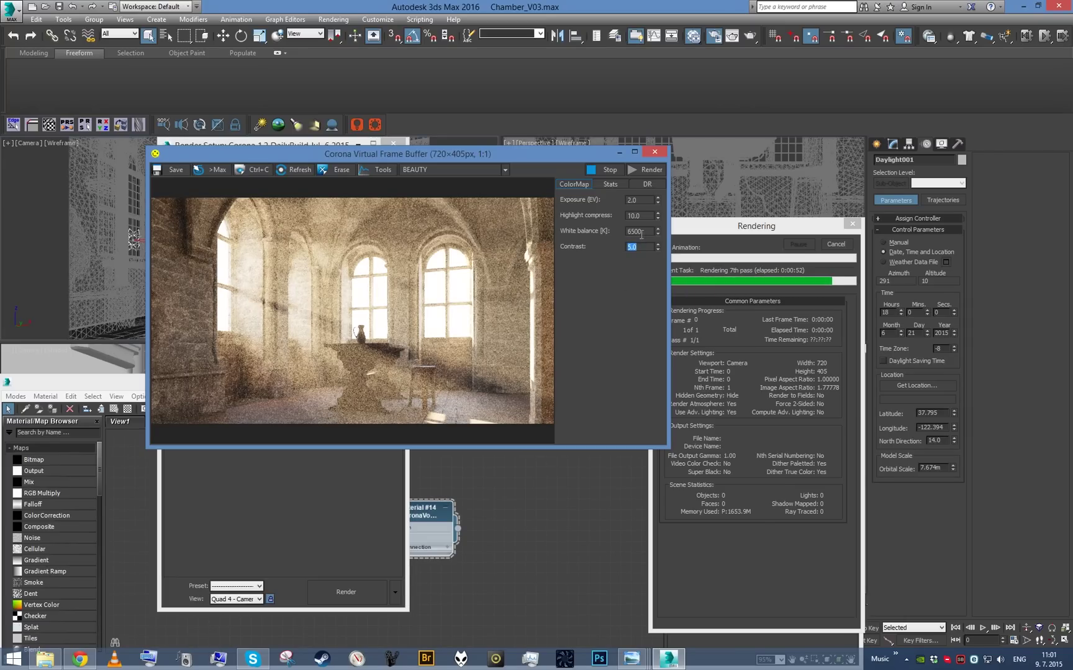
Set White balance to 5600 K, Contrast to 6 and Exposure to 1.5.
double_click(642, 234)
text(1000)
key(Return)
text(5)
key(Return)
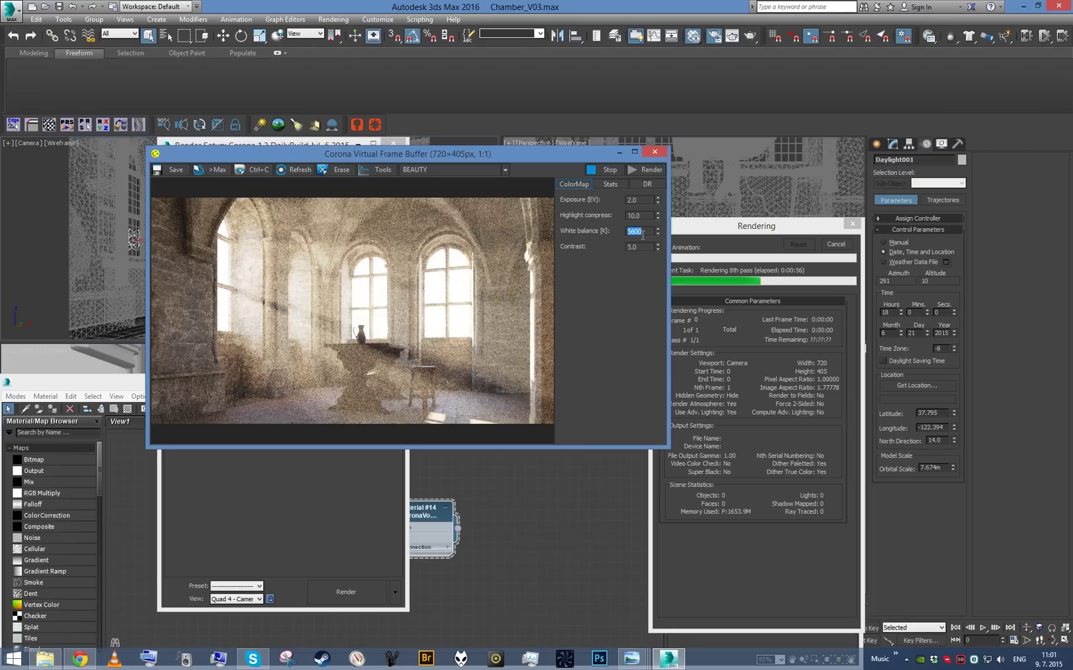
double_click(628, 247)
text(6)
key(Return)
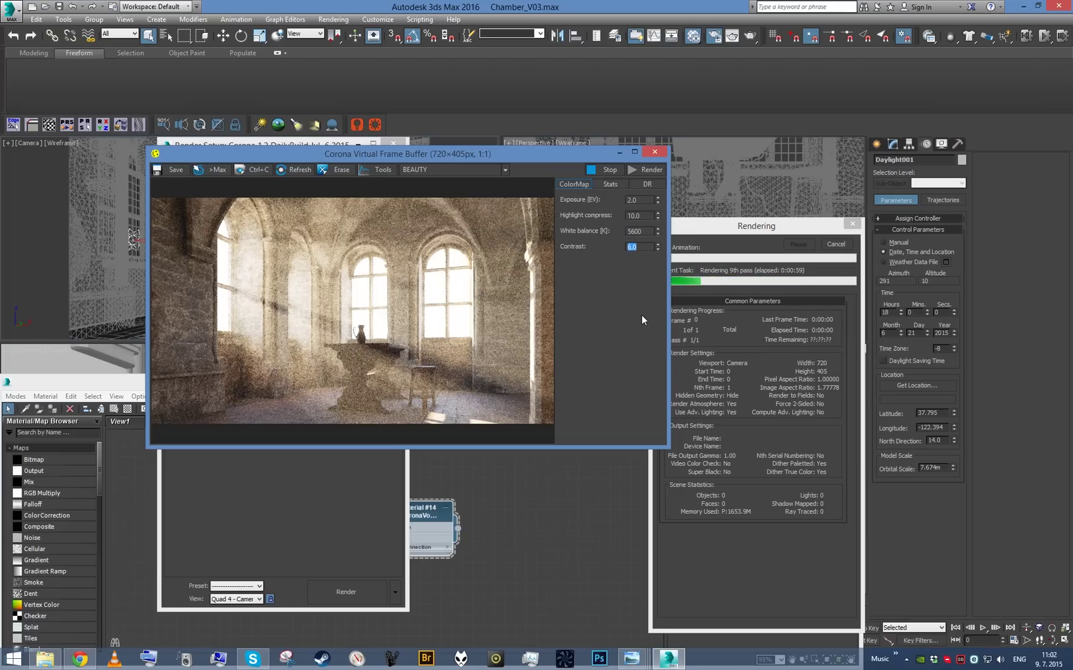
double_click(636, 199)
text(1.5)
key(Return)
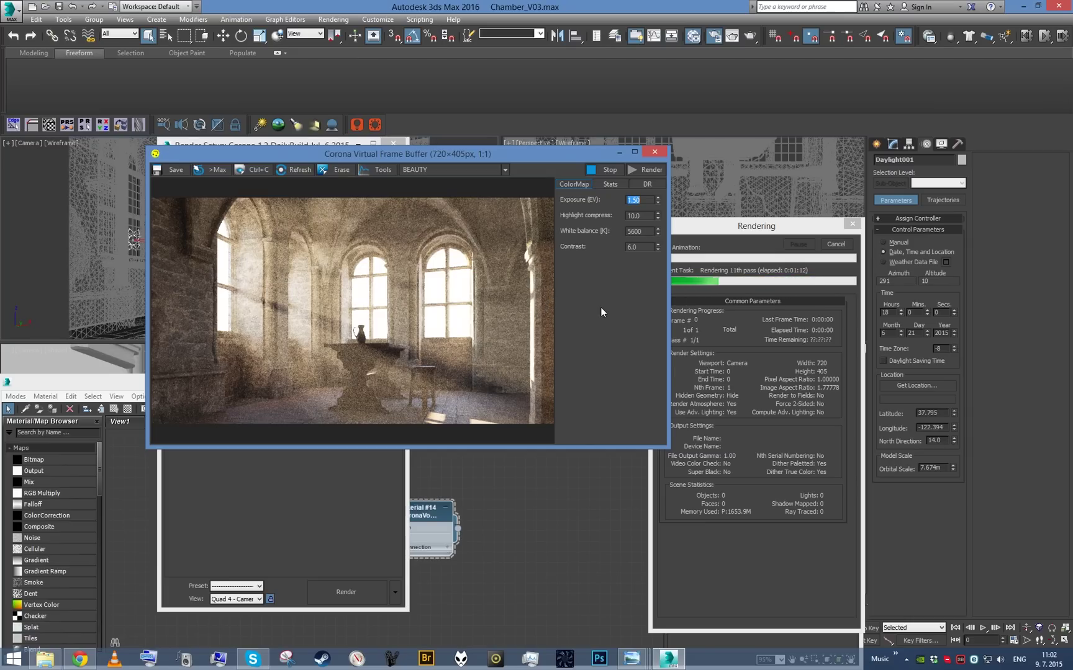
Stop the render and test a 32 m fog Absorption Distance with a fresh render.
click(838, 245)
click(442, 522)
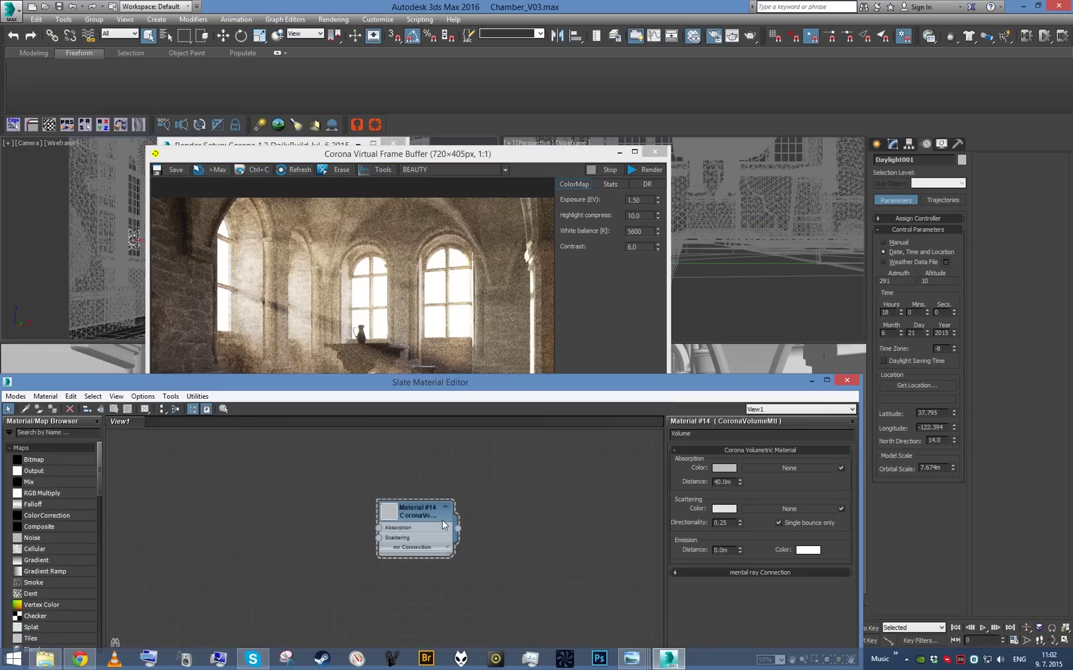
click(734, 481)
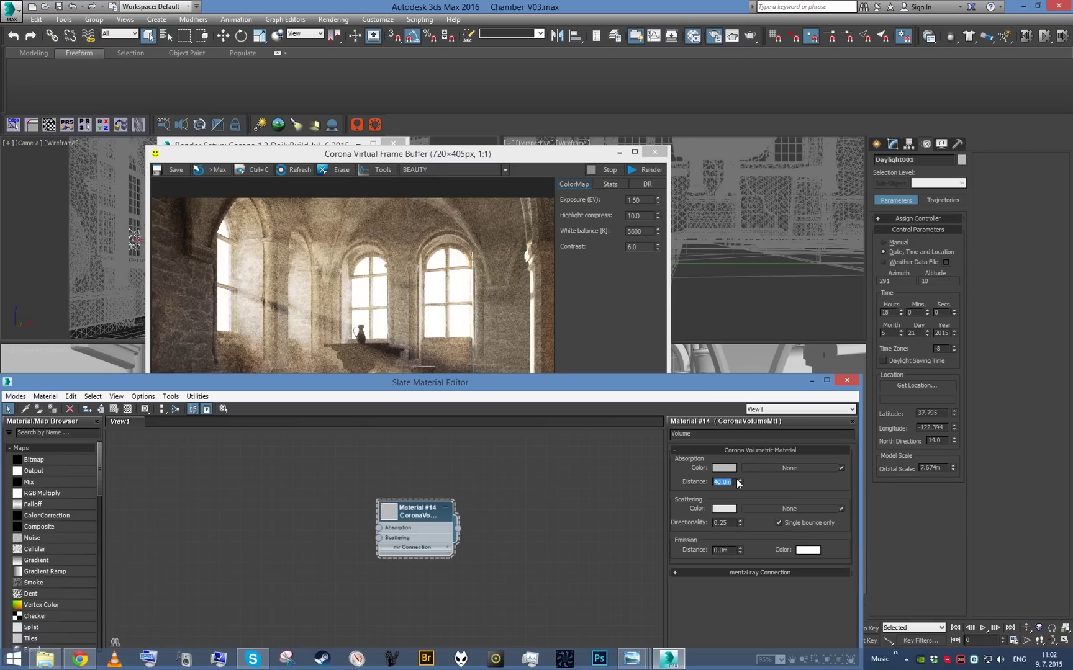
text(32)
key(Return)
click(646, 169)
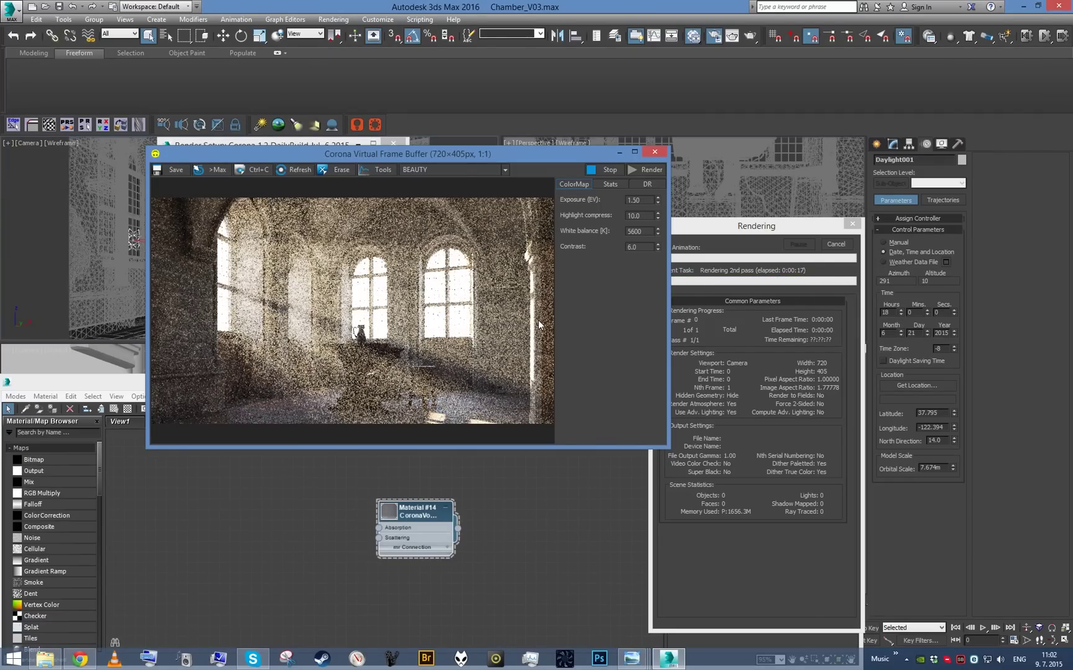
Cancel the test render, restore Absorption Distance to 40 m, and close the frame buffer.
click(836, 243)
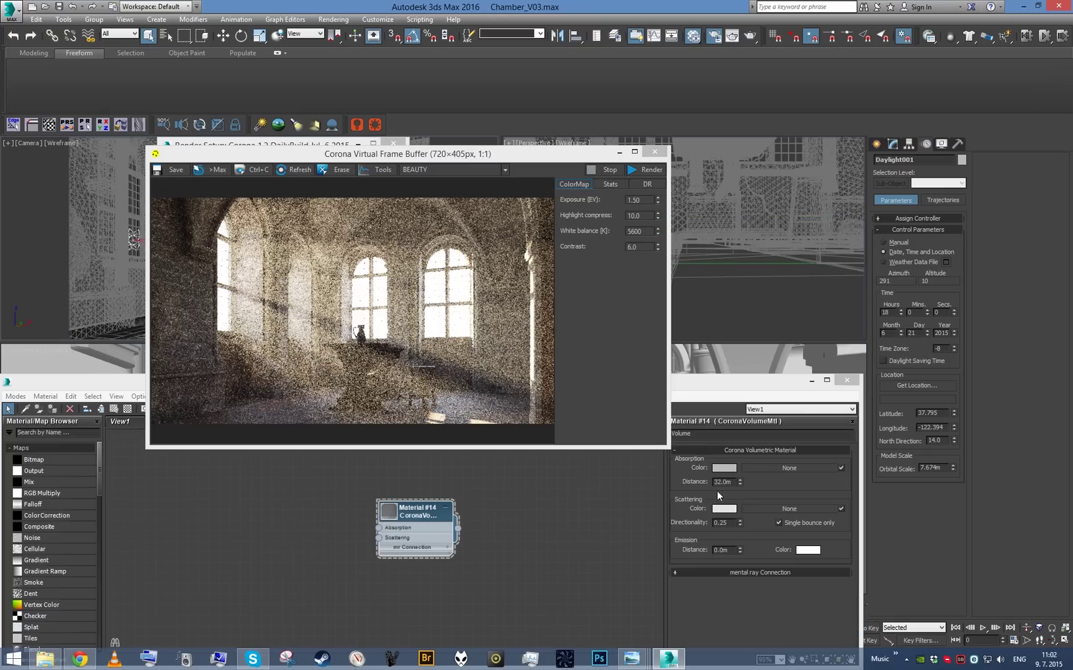
click(729, 484)
double_click(725, 482)
text(40)
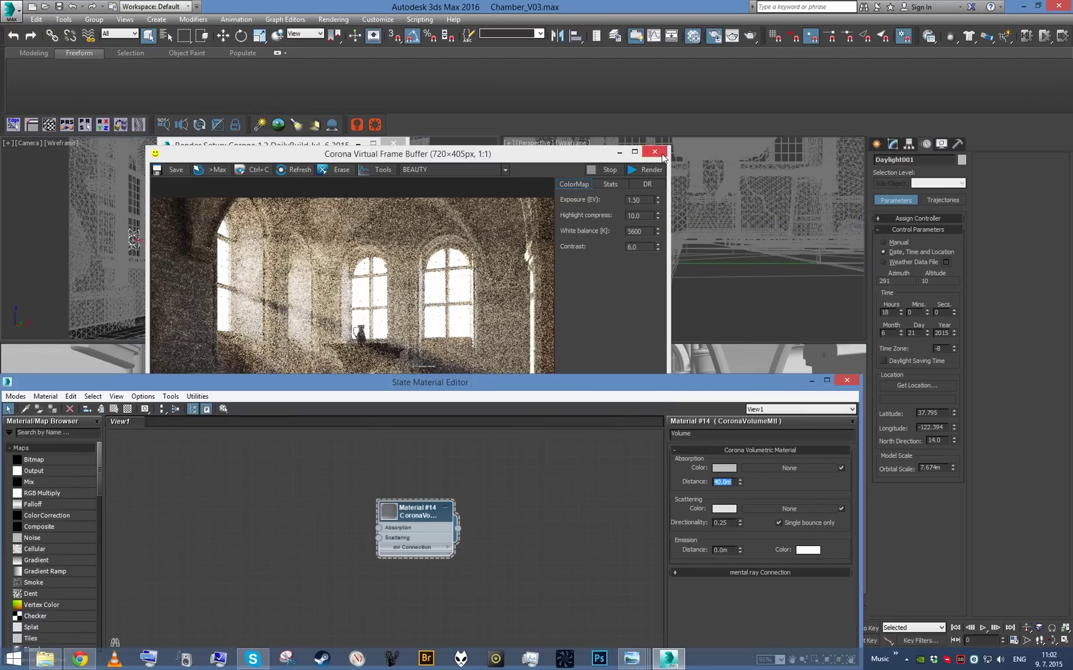
click(655, 151)
Close Render Setup and make the right viewport a running Corona interactive render.
right_click(539, 176)
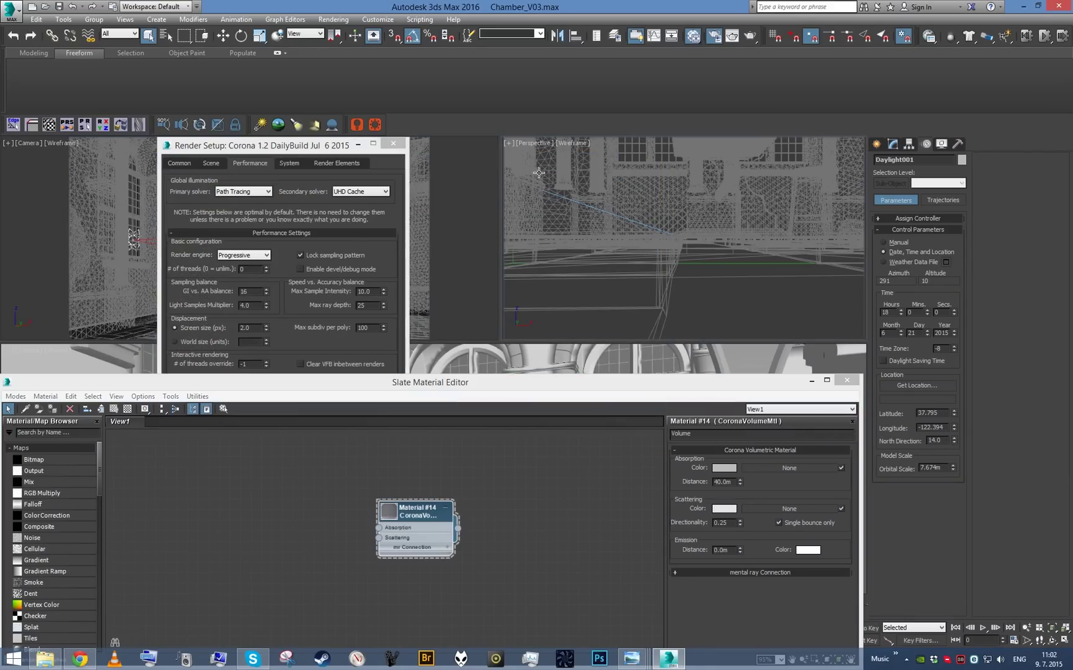
click(375, 126)
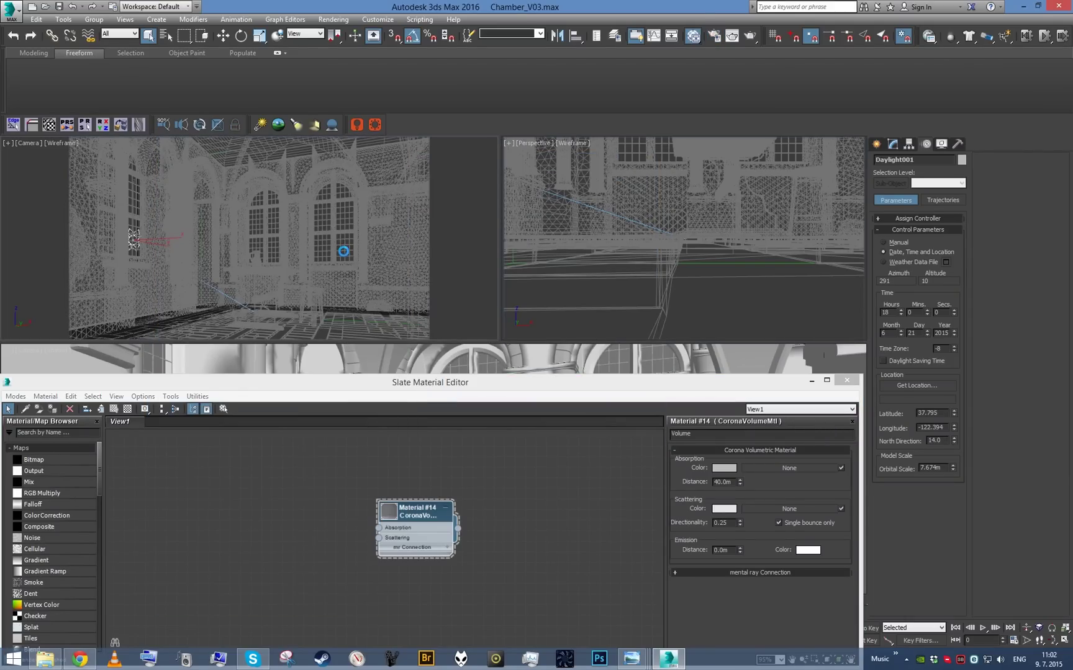
click(536, 143)
mouse_move(621, 315)
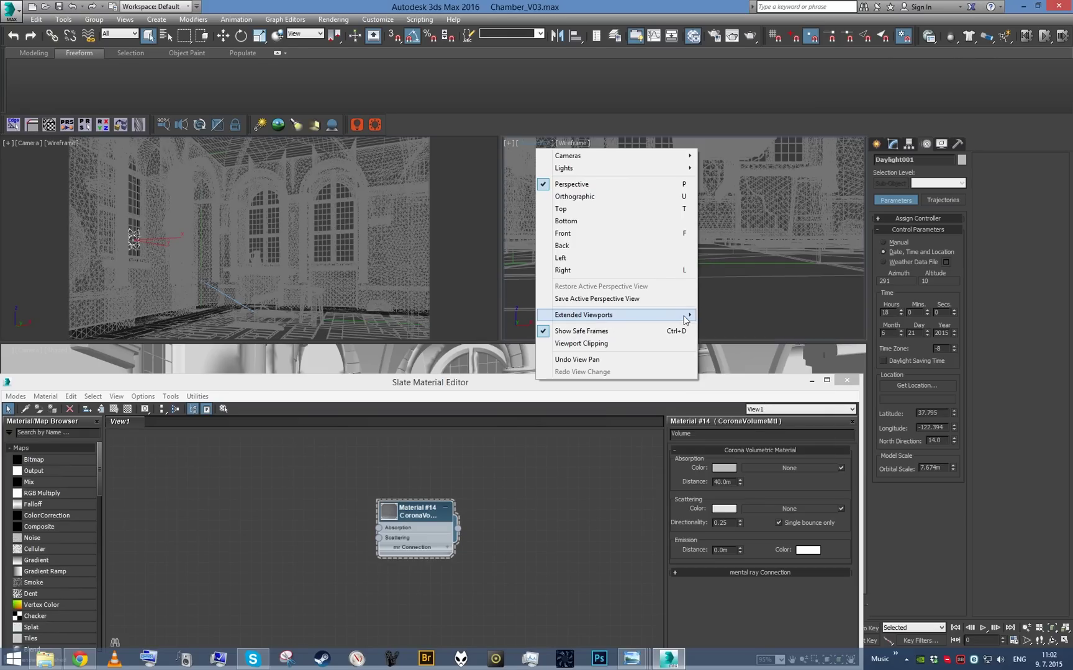
mouse_move(685, 320)
click(738, 427)
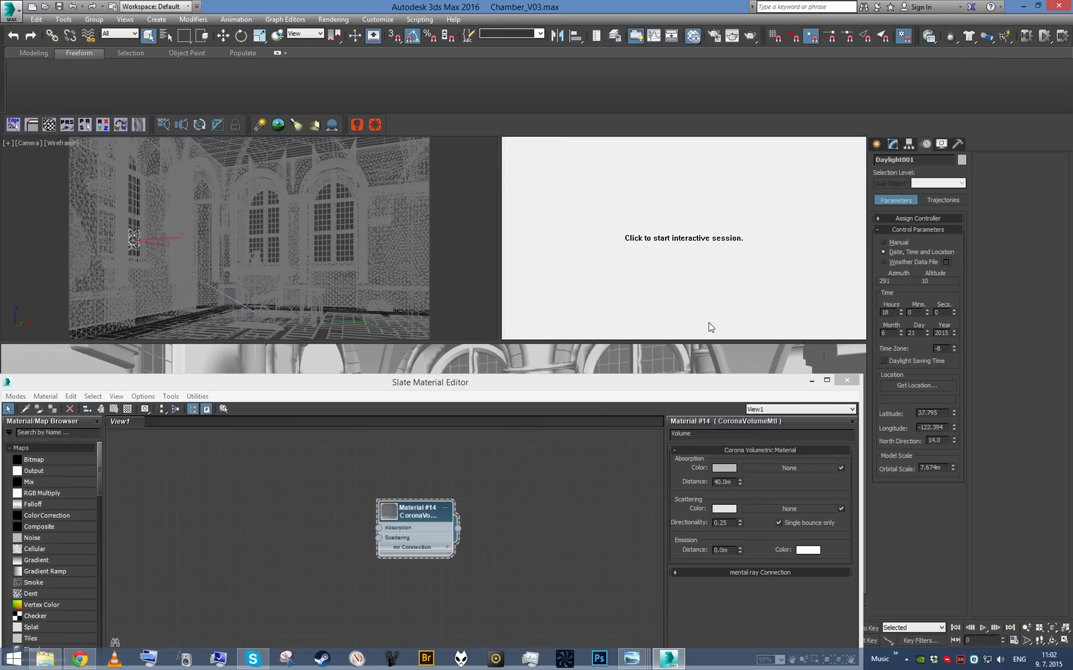
click(706, 321)
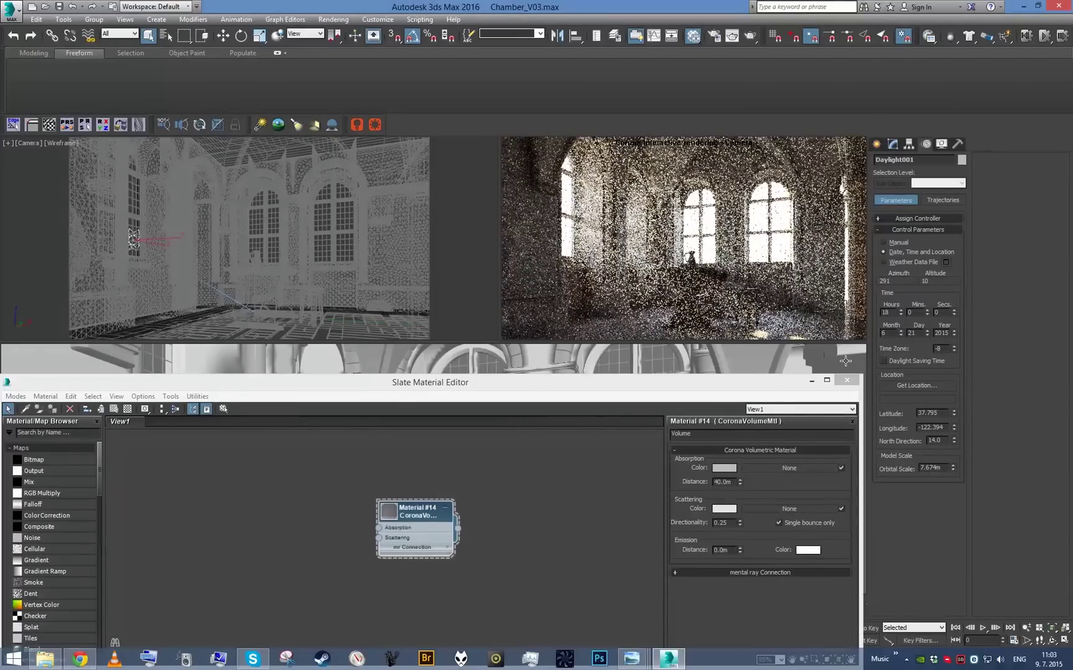
Swing the daylight North Direction through 27 and 22, settling at 20.0.
drag(953, 441, 952, 433)
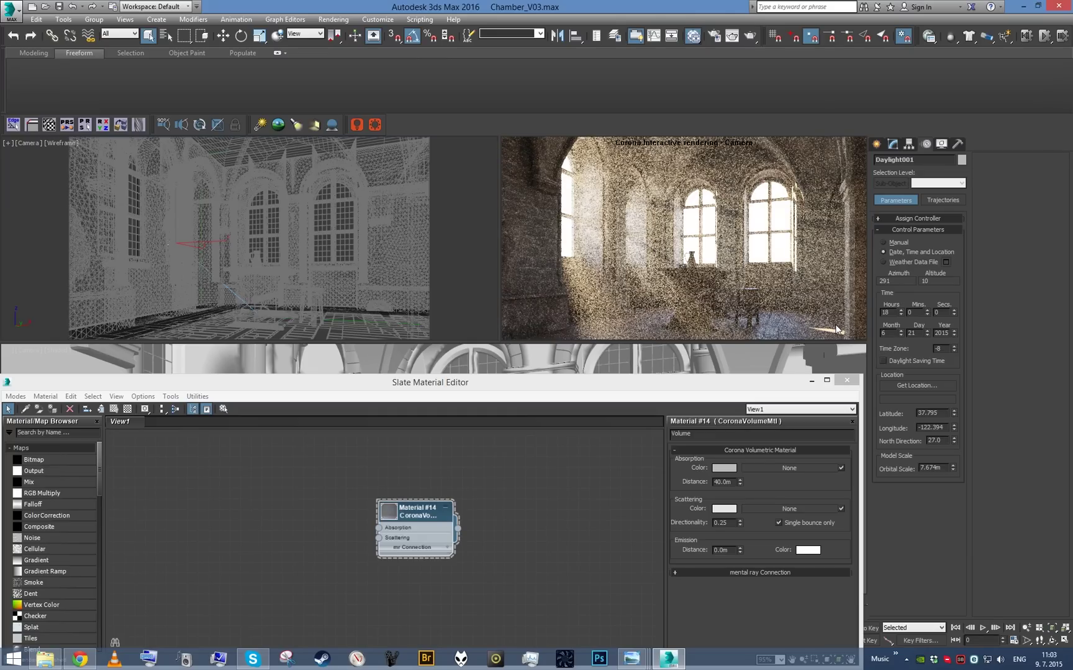
double_click(944, 442)
text(122.)
text(3)
key(BackSpace)
text(2)
key(Return)
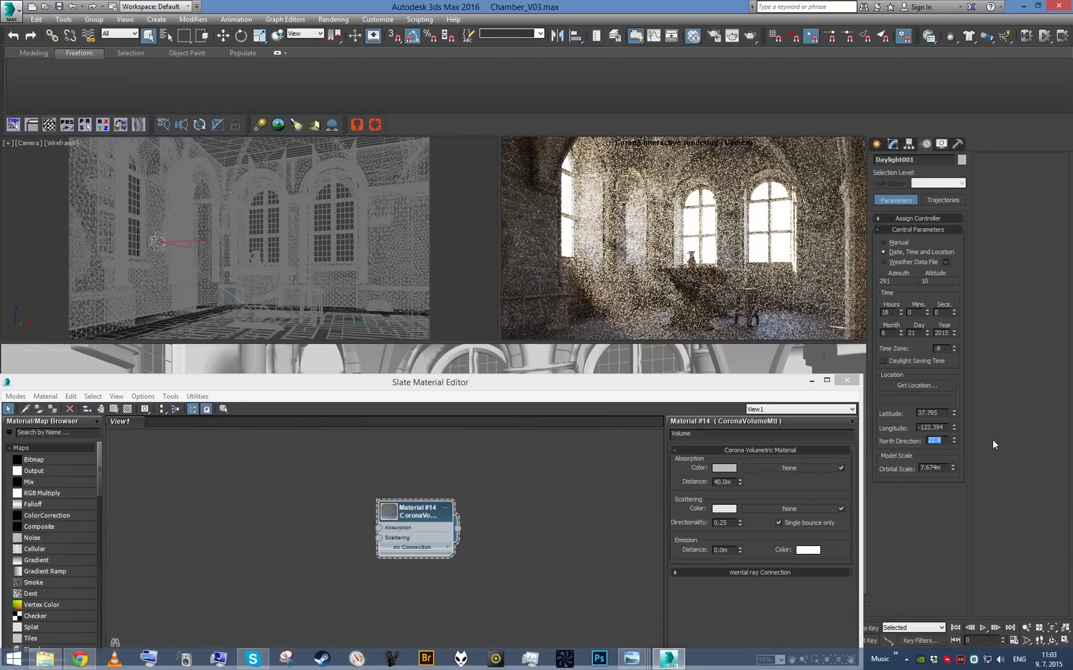
drag(953, 440, 954, 447)
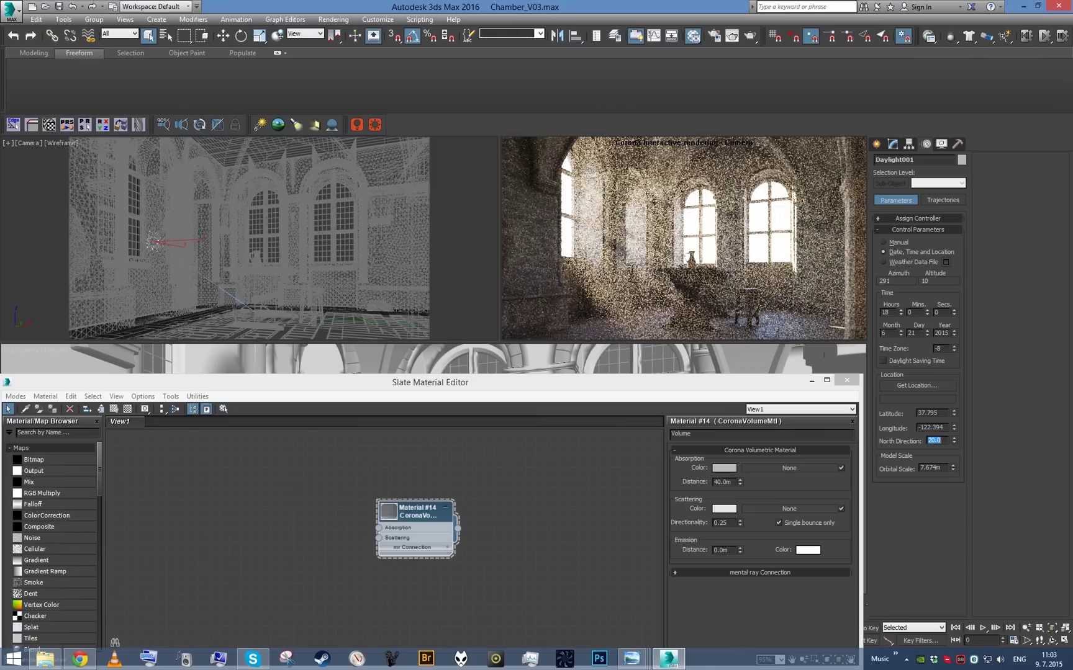
Close the material editor and select the scene camera using the Cameras selection filter.
click(846, 380)
key(p)
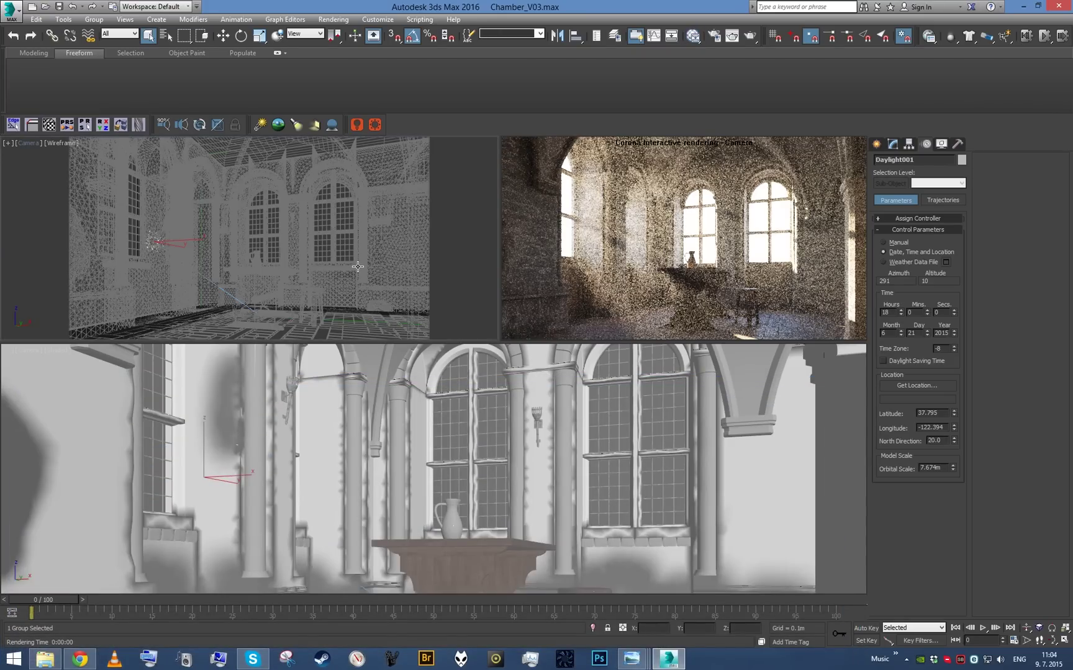
alt+middle_drag(358, 268, 336, 272)
click(324, 209)
click(289, 256)
click(330, 275)
click(129, 33)
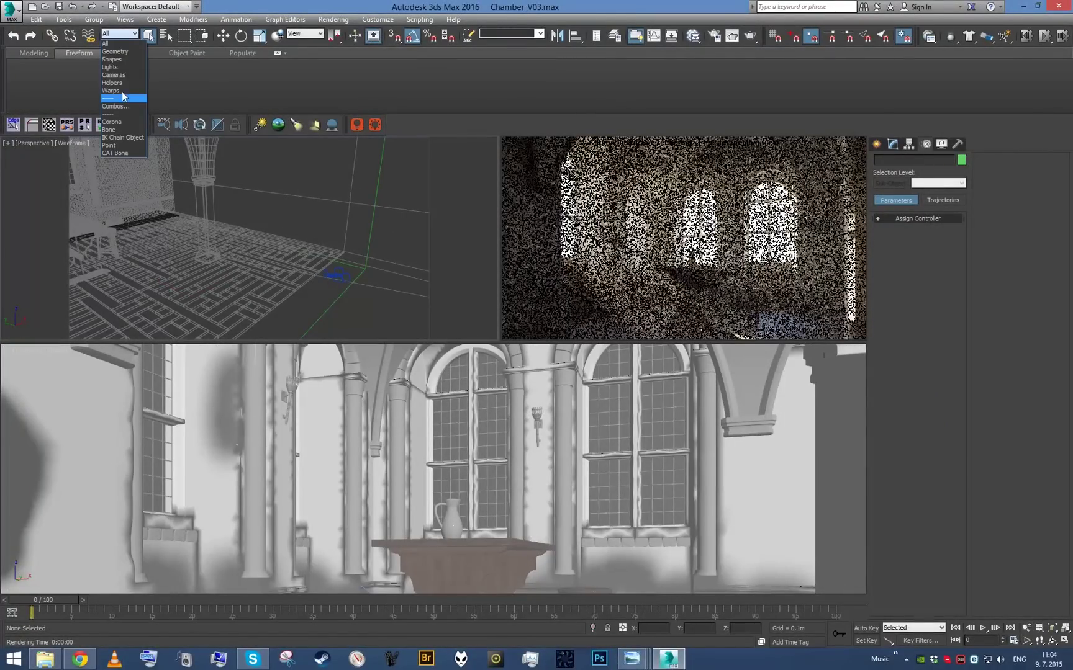
click(114, 75)
click(336, 275)
click(121, 33)
click(121, 45)
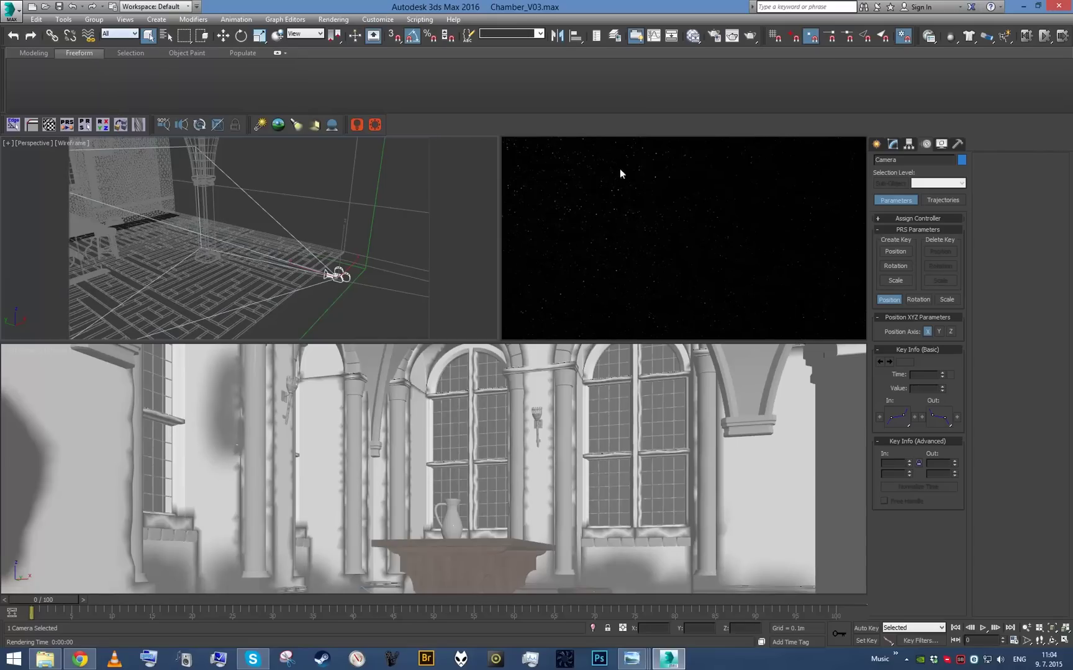
Set the Free Camera's Target Distance to about 4.222m in Top view, then deselect it.
click(892, 144)
middle_drag(389, 240, 420, 204)
scroll(409, 203, up, 5)
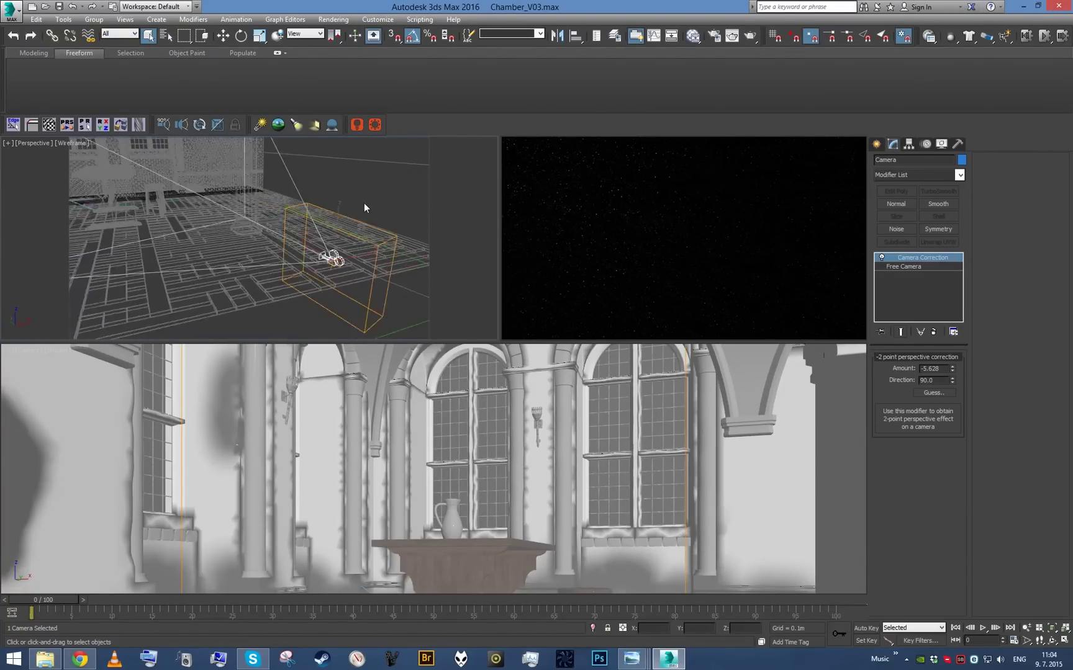
click(908, 267)
key(t)
scroll(335, 260, down, 3)
scroll(337, 220, up, 3)
middle_drag(337, 221, 330, 240)
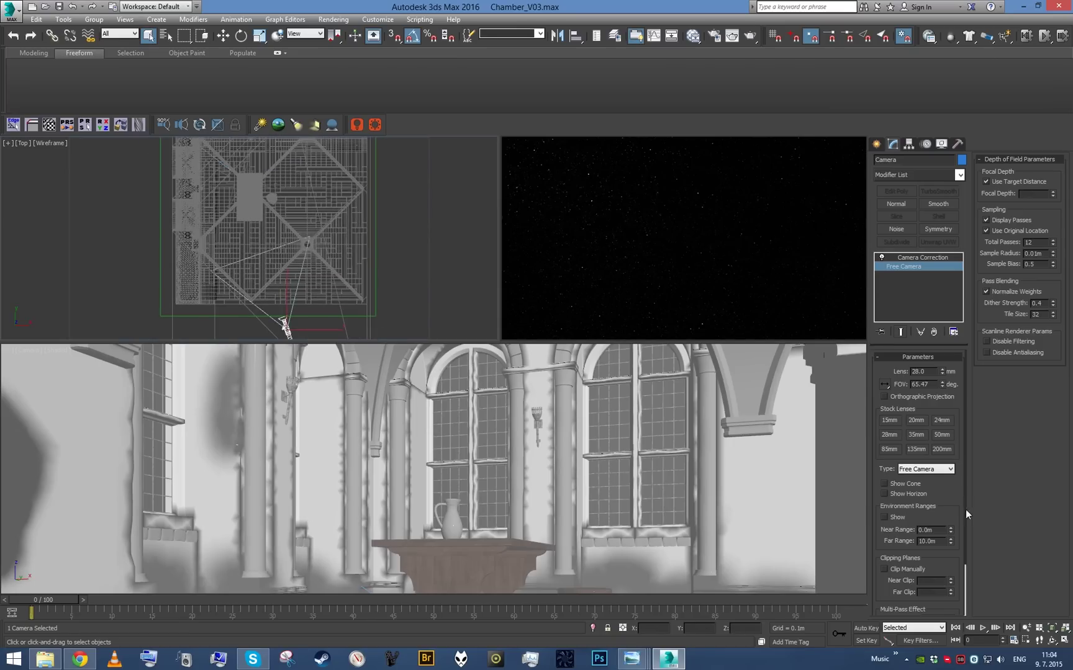
scroll(956, 506, down, 3)
drag(956, 603, 934, 605)
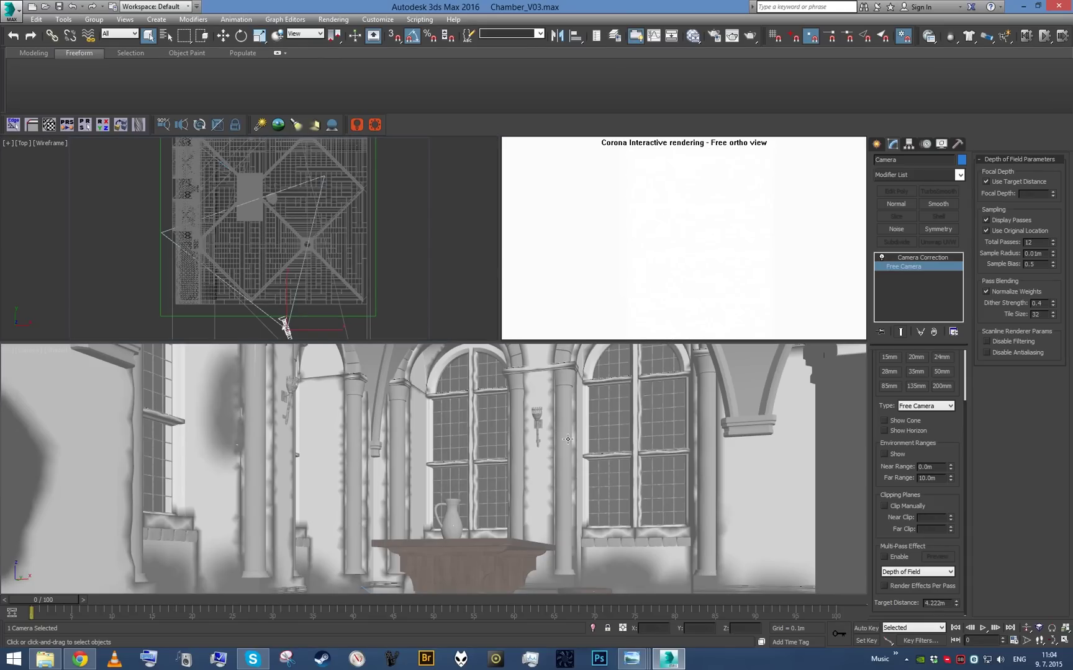
click(456, 304)
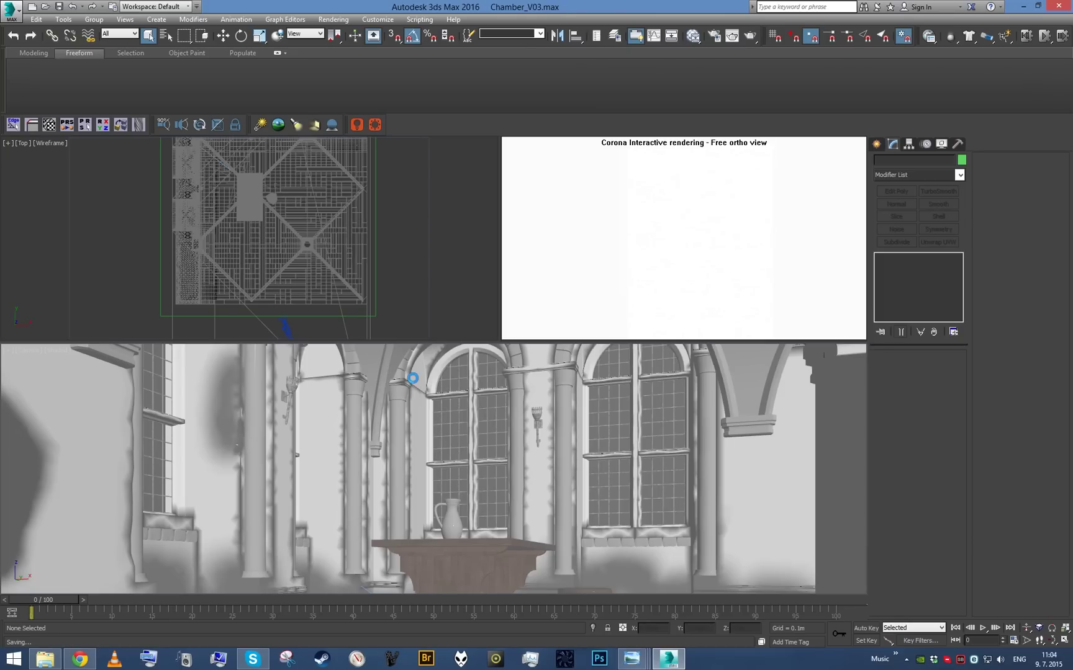
Switch the upper-right view to Perspective, then run and cancel a quick test render.
right_click(591, 210)
click(614, 244)
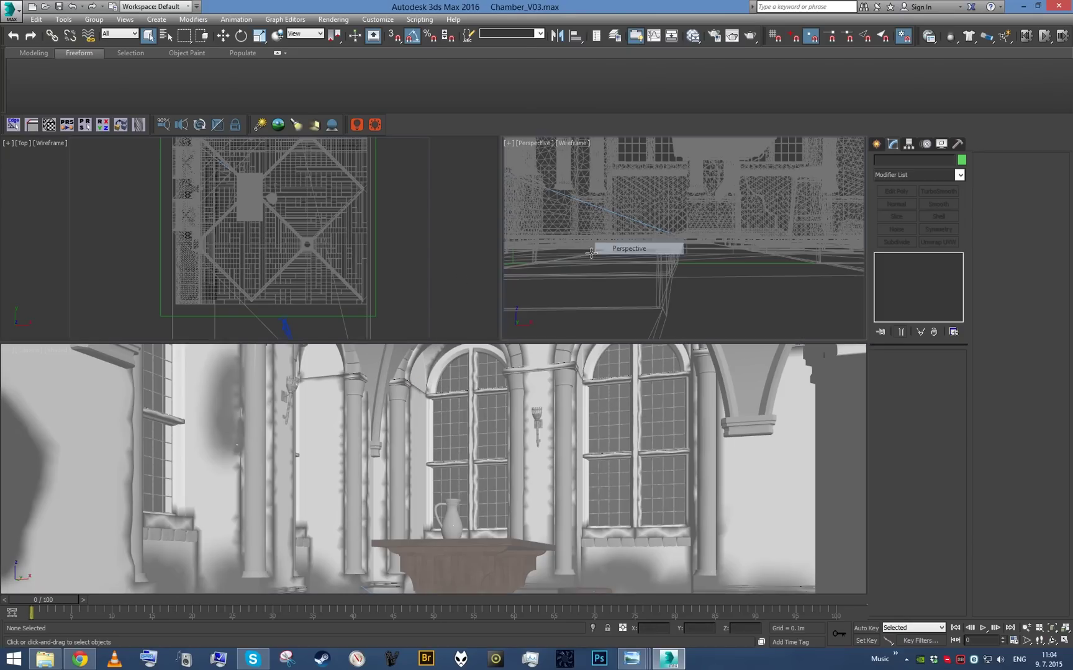
middle_click(388, 433)
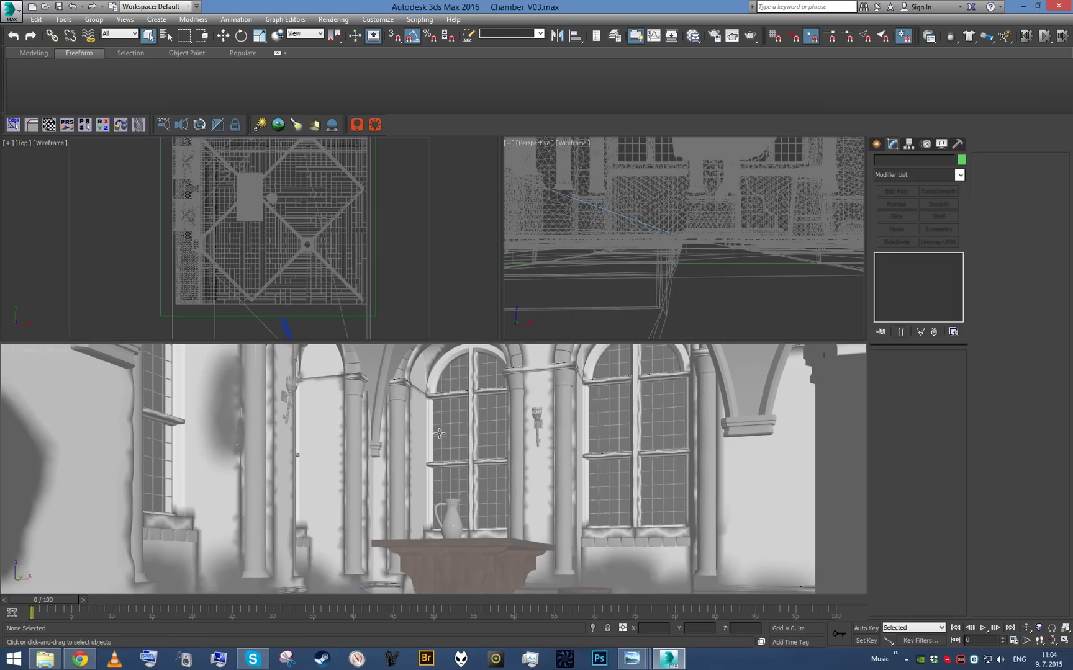
key(shift+q)
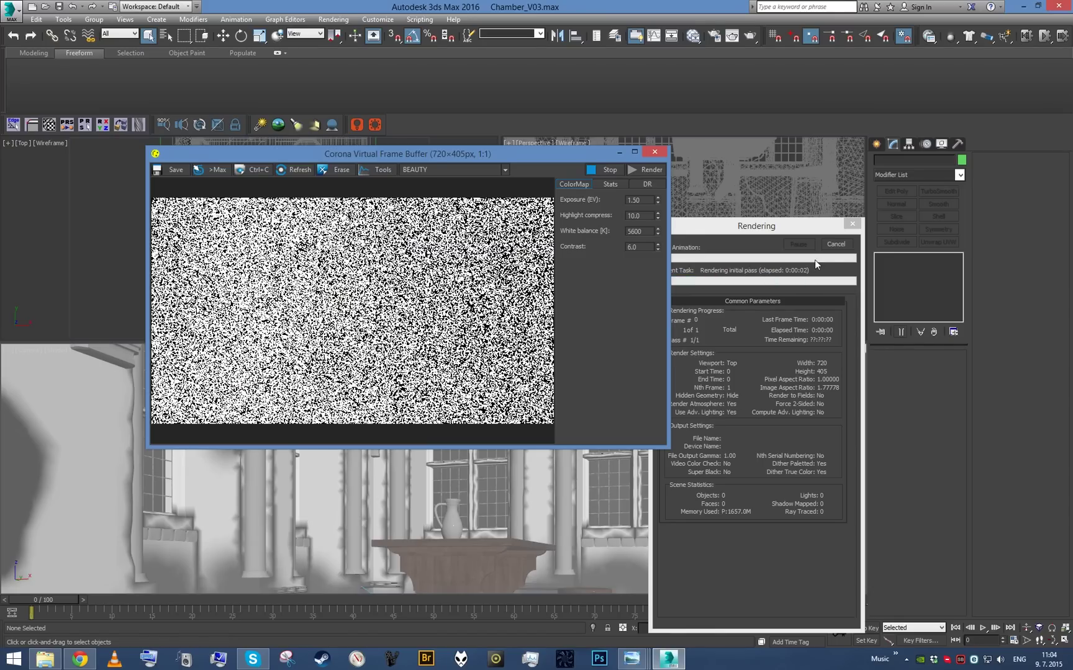
click(836, 244)
click(654, 151)
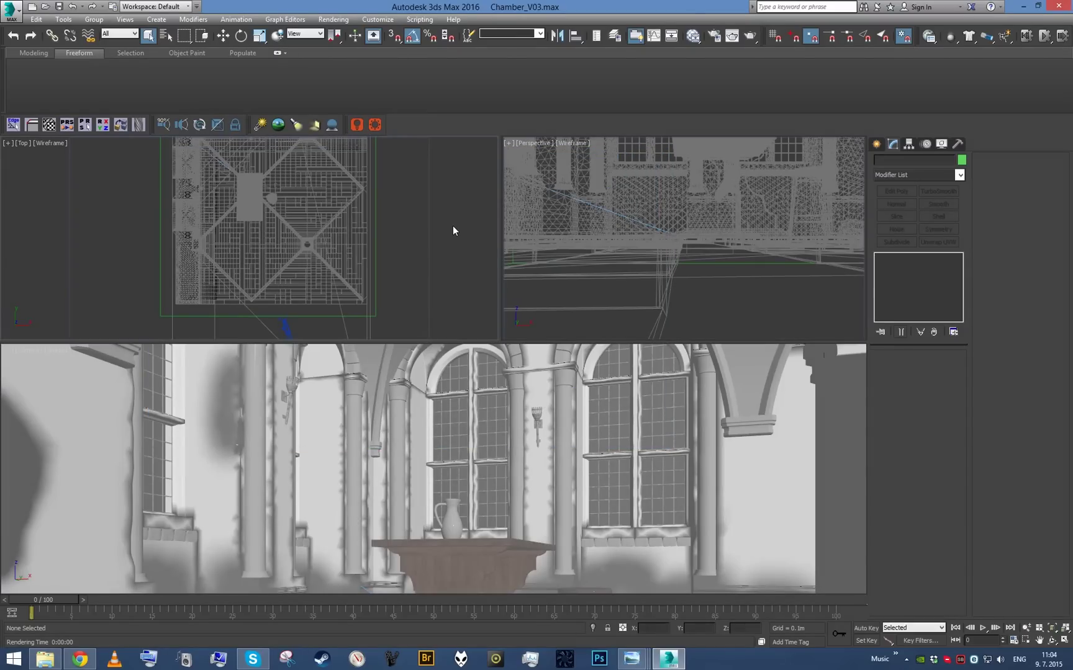
key(F10)
click(398, 141)
Set the upper-left view to the camera and test-render it, then cancel.
key(c)
key(shift+q)
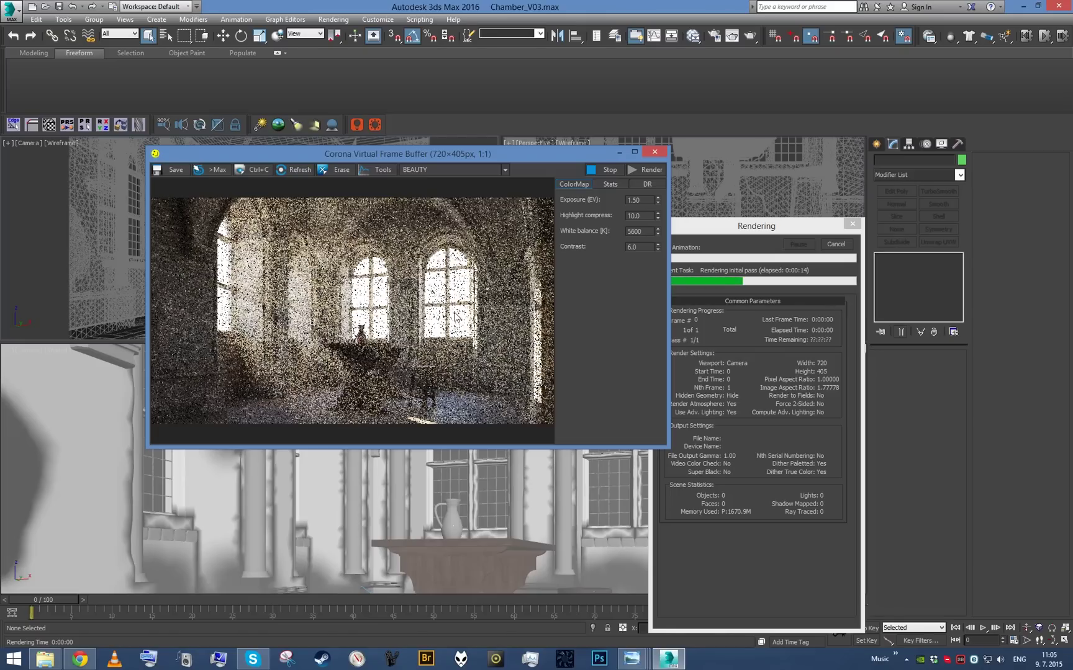
click(836, 244)
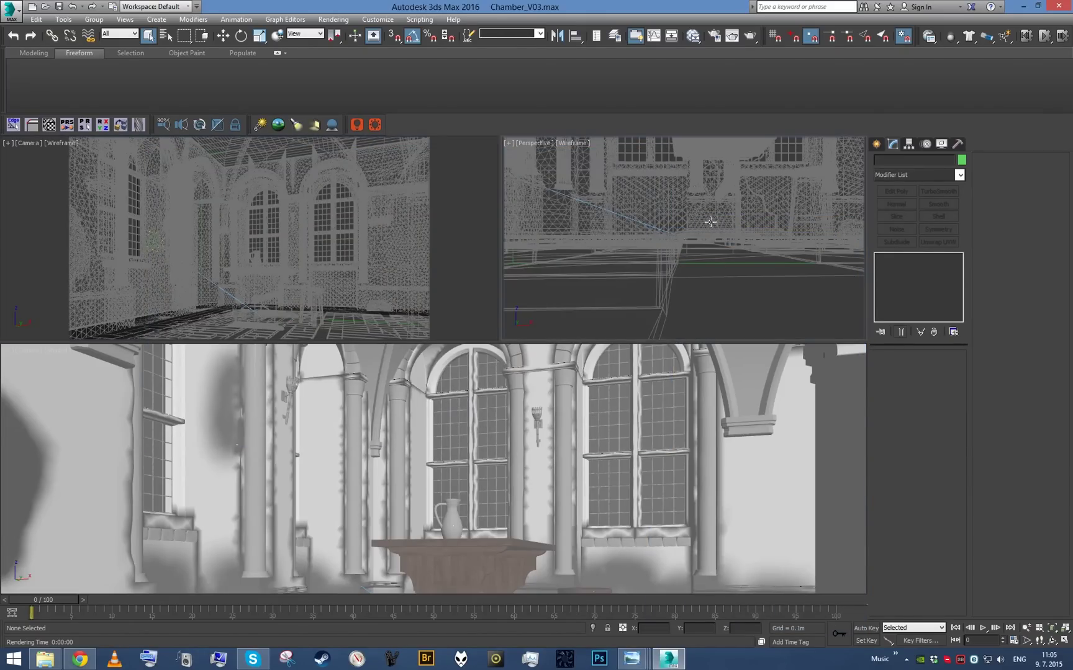
Switch the upper-right viewport to the camera view and run Corona Interactive in it.
key(c)
click(534, 144)
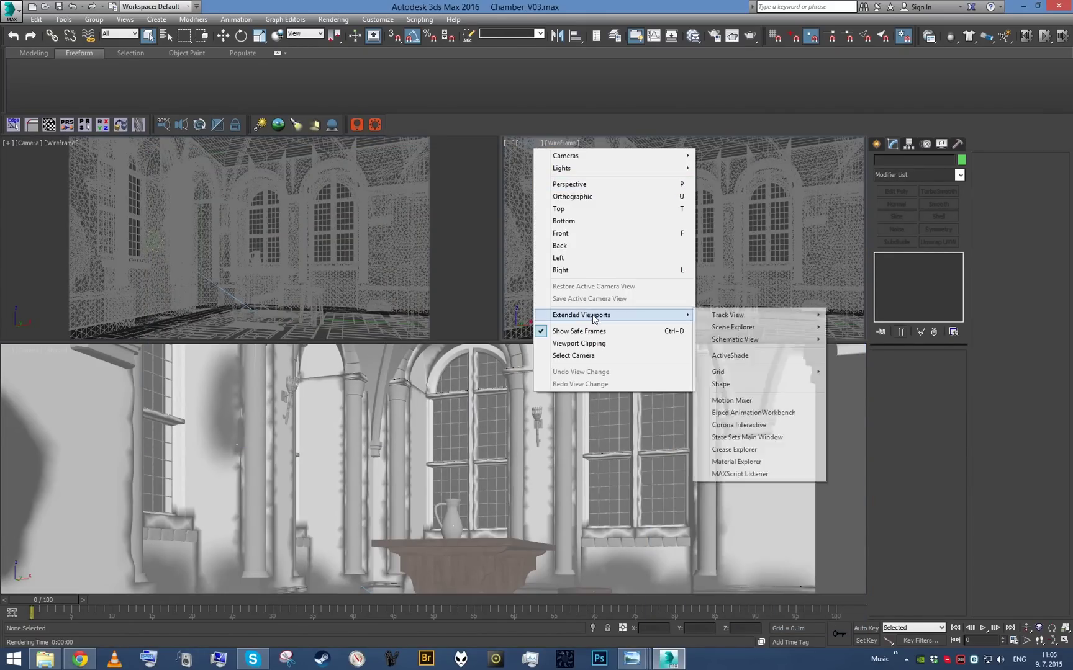
click(801, 424)
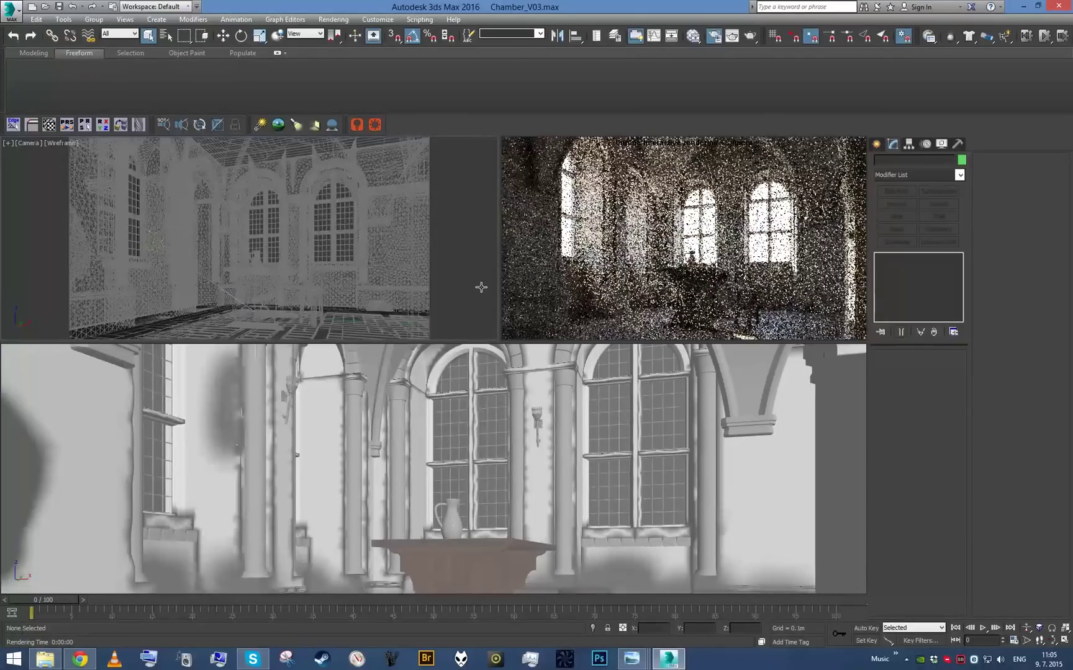
Enable depth of field in the Corona Scene render settings.
key(F10)
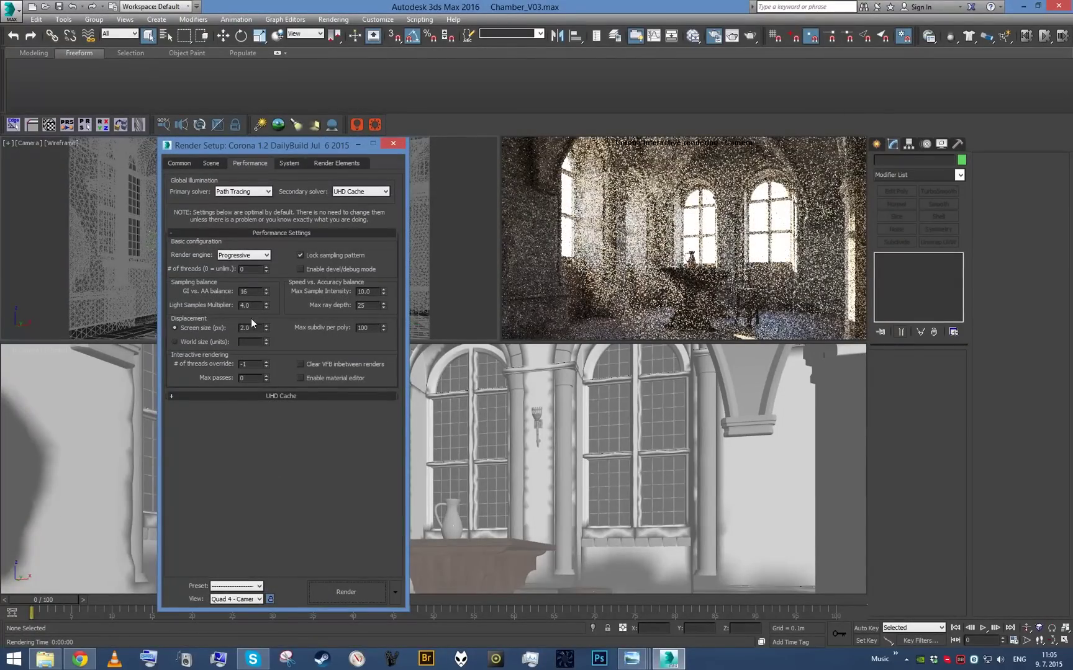
click(211, 162)
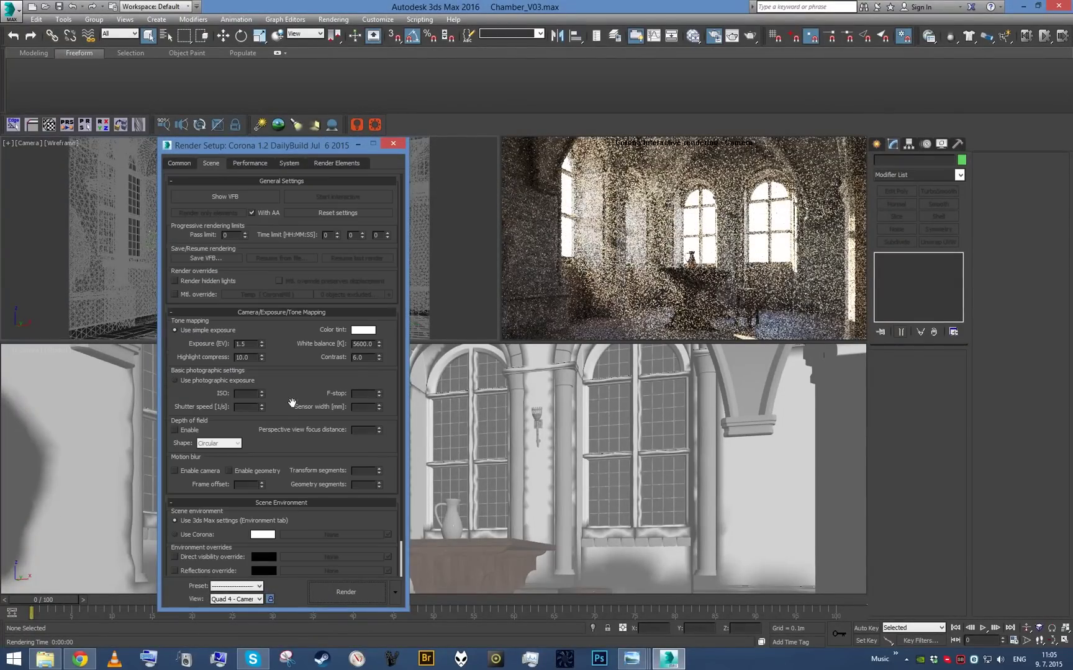
click(186, 434)
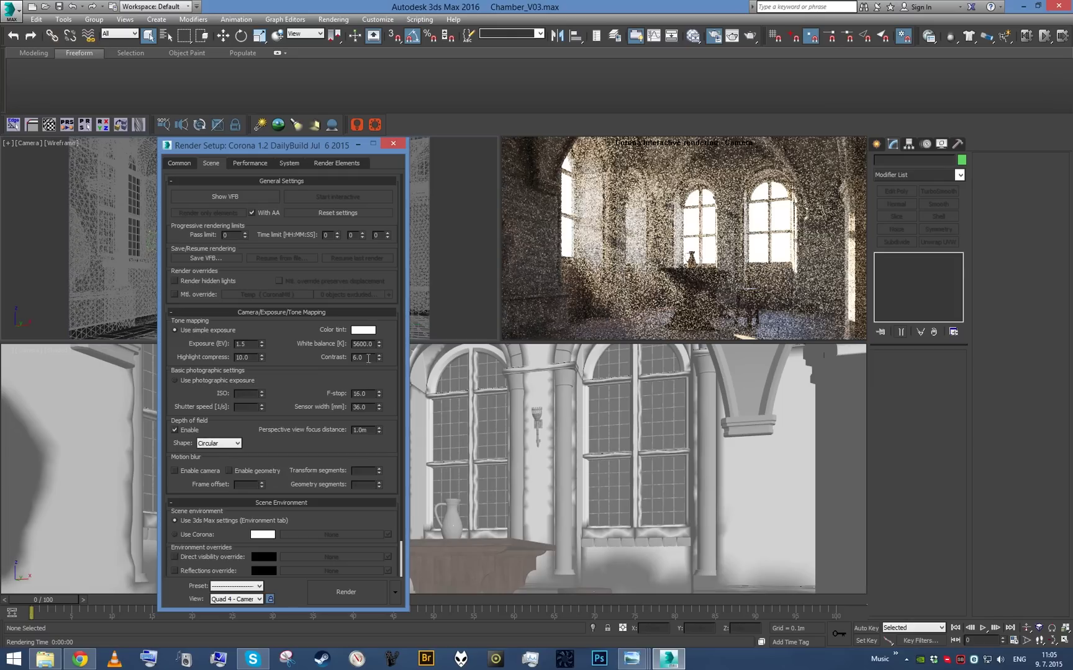
Try F-stop values 2.8 and 0.1, then settle on an F-stop of 2.0.
double_click(250, 343)
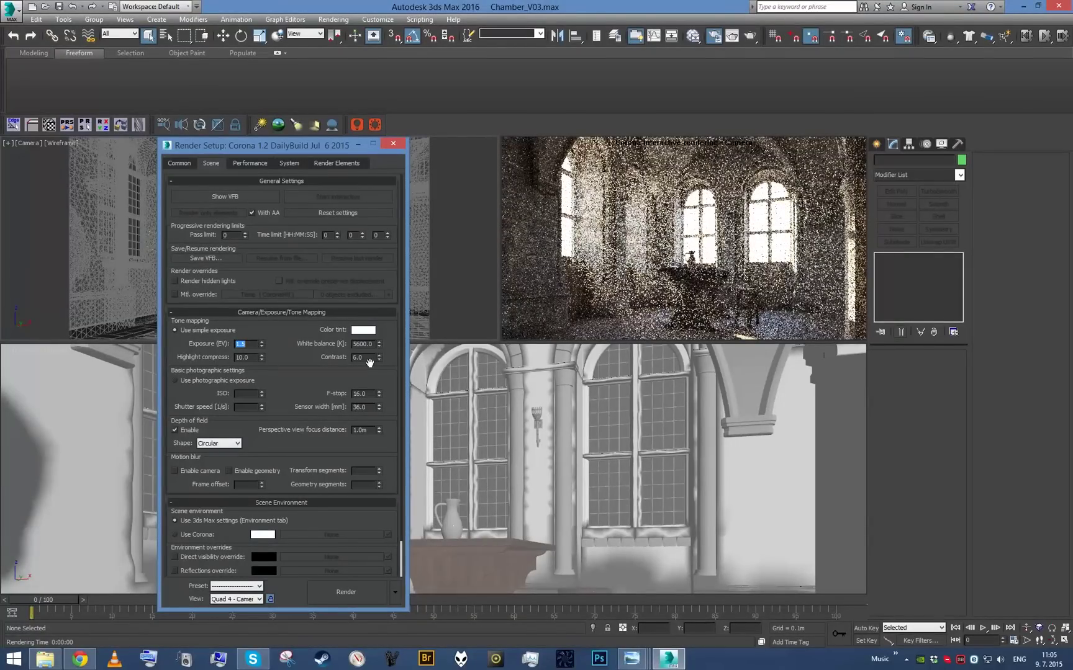
double_click(366, 394)
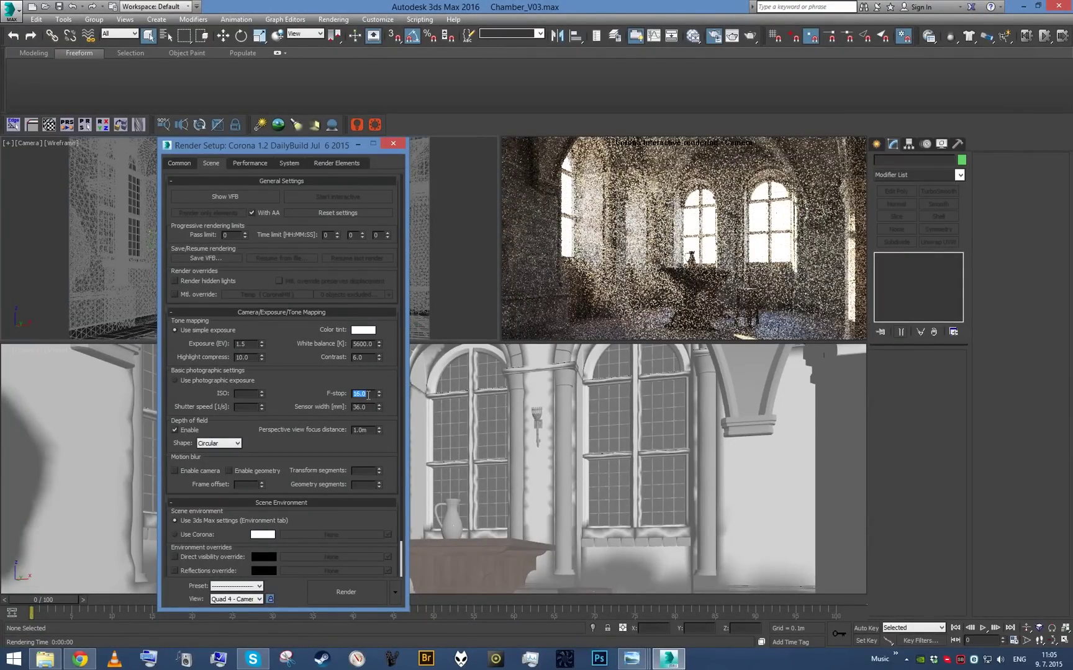
text(2.8)
key(Return)
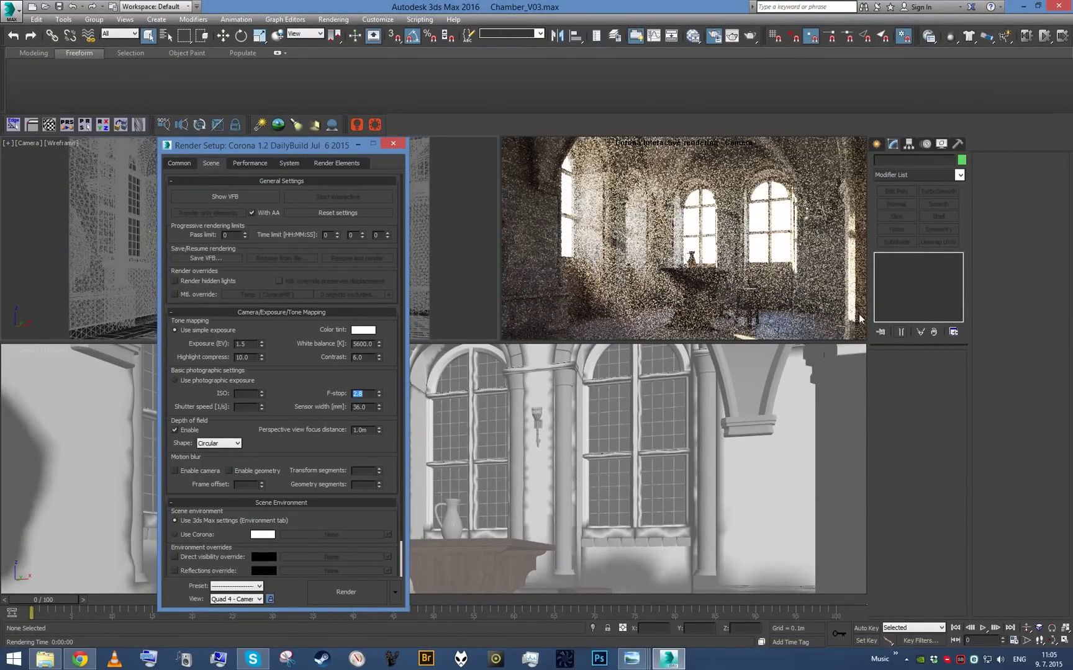
text(0.1)
key(Return)
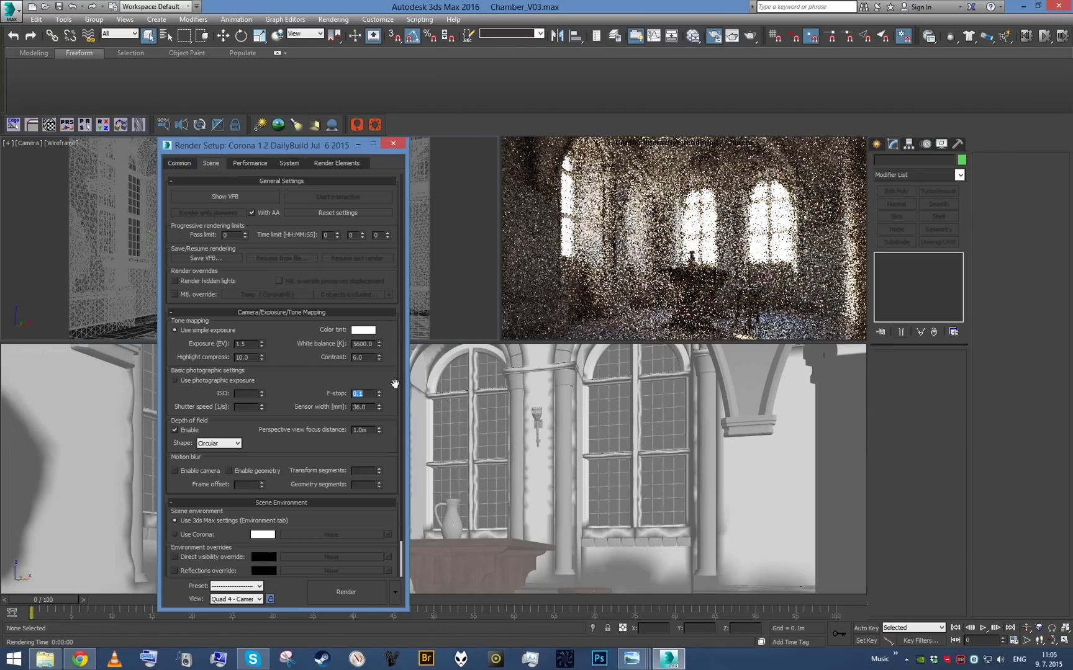
text(2)
key(Return)
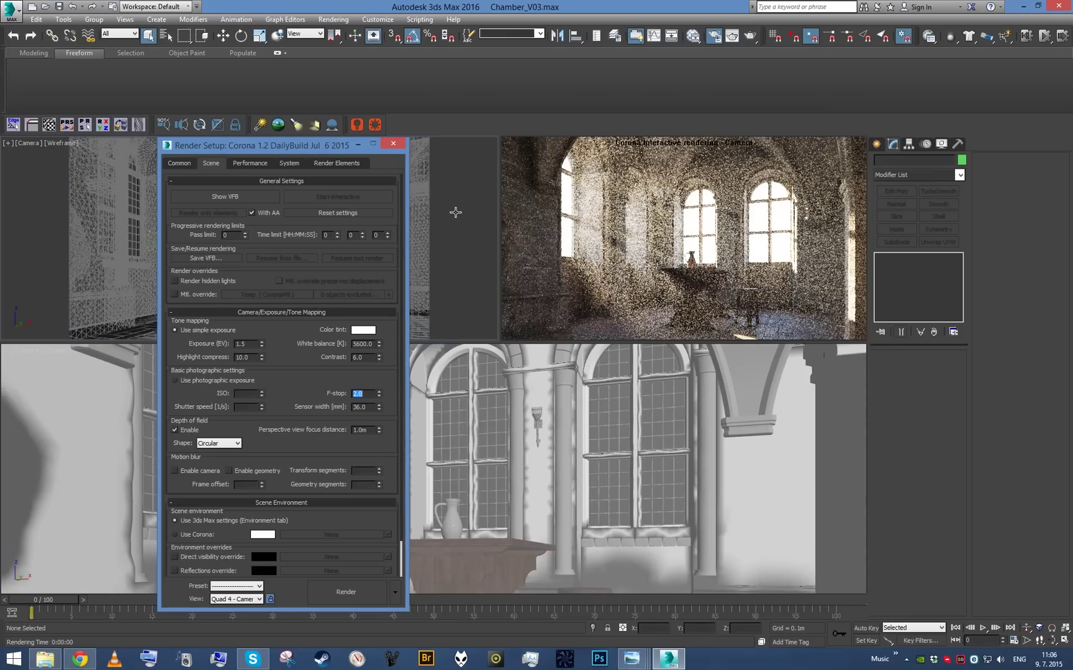
click(398, 145)
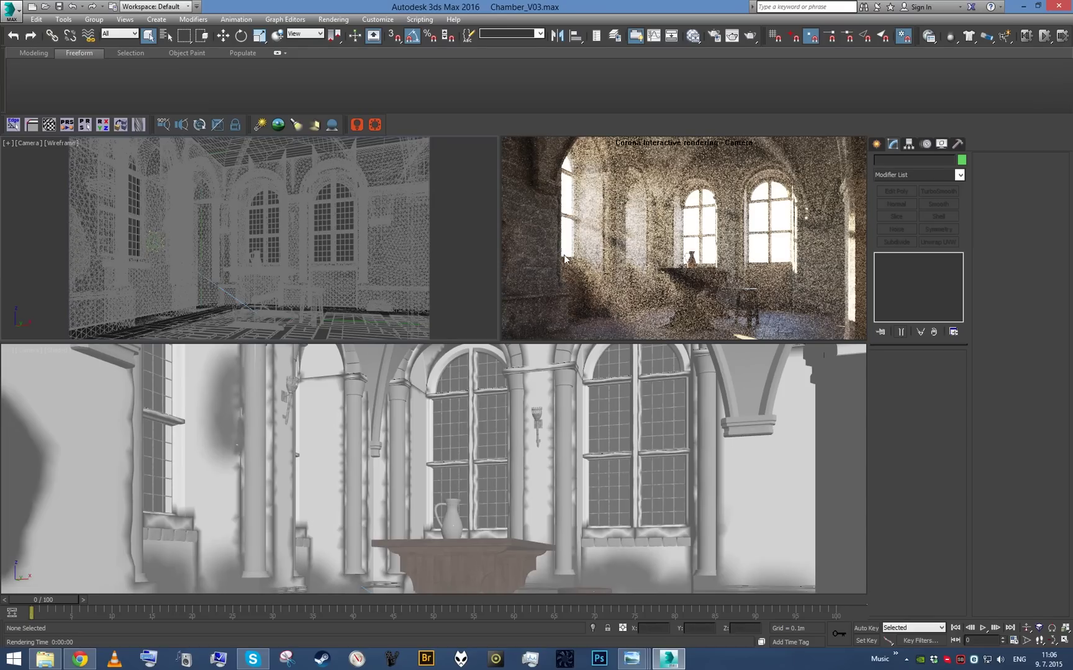
Return the upper-right view to Perspective, set output to 1280×720, and start the final render.
key(v)
click(584, 293)
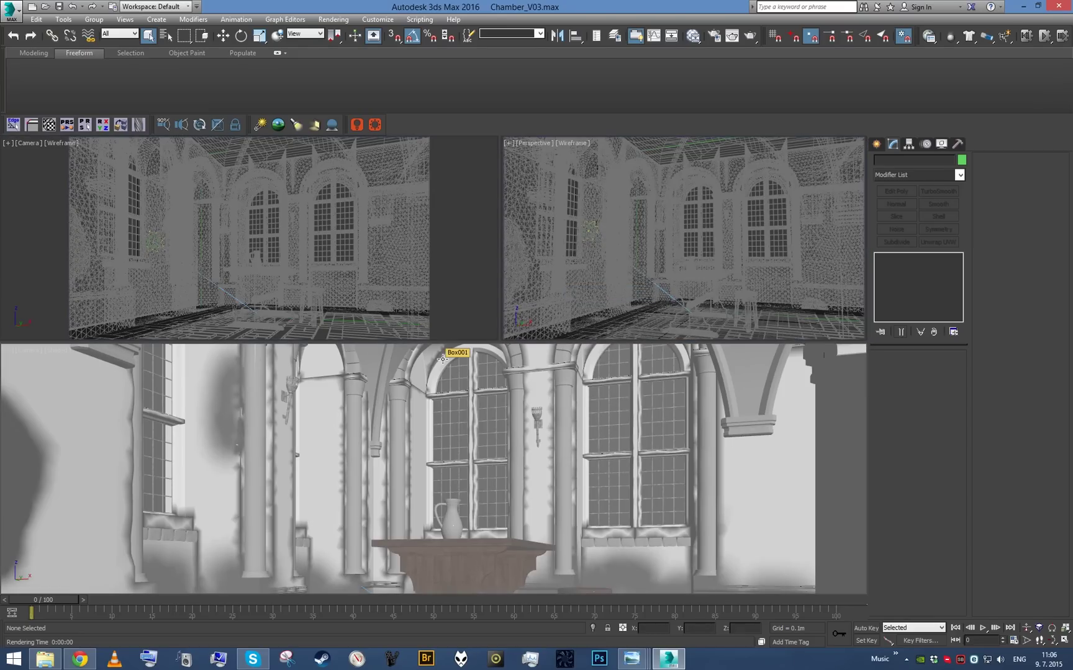
key(F10)
click(195, 164)
double_click(247, 321)
text(1280)
key(Return)
double_click(246, 333)
text(720)
key(Return)
click(214, 164)
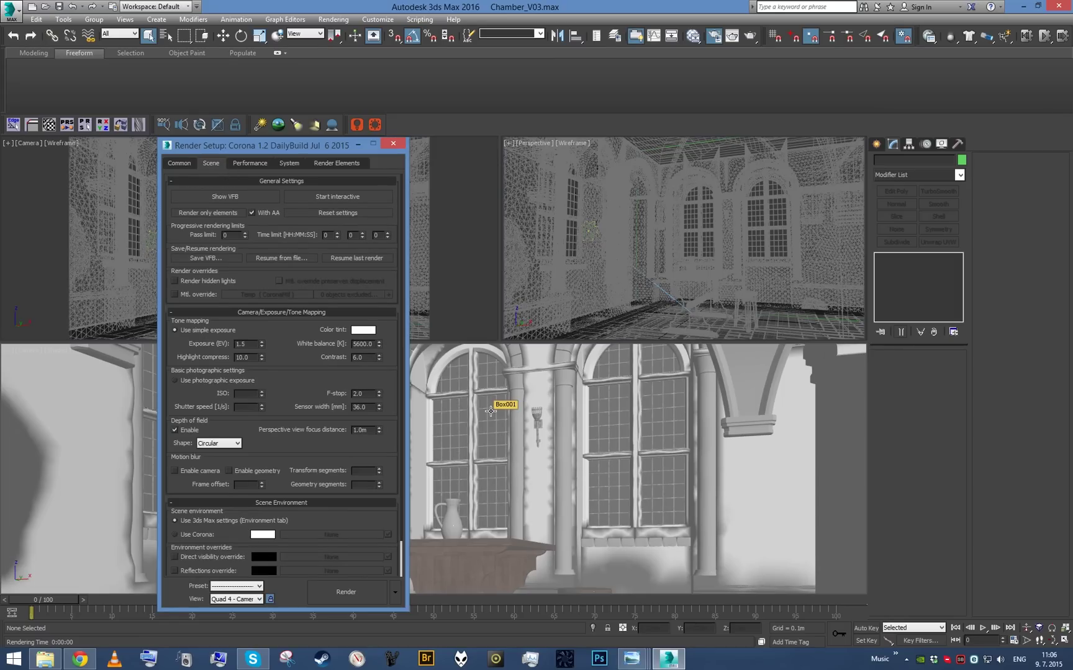
click(371, 587)
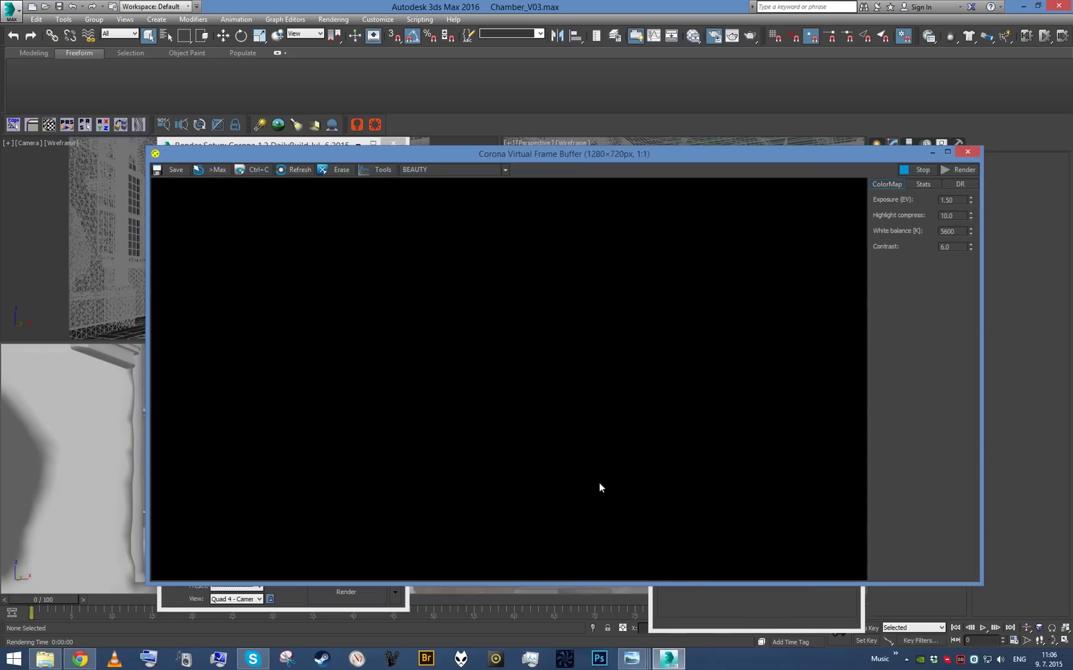